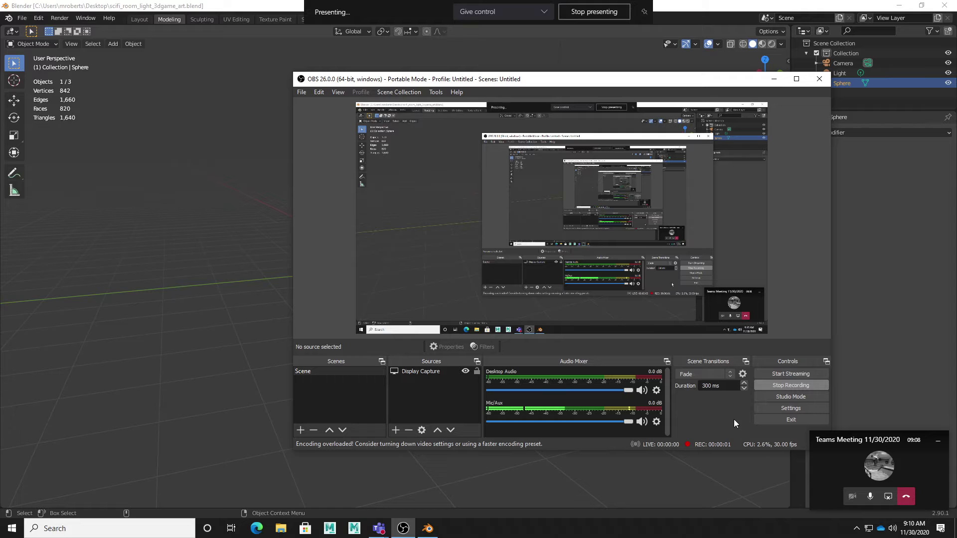
Step: Switch to Blender and examine the sphere light model and its stem from several sides
left_click(276, 6)
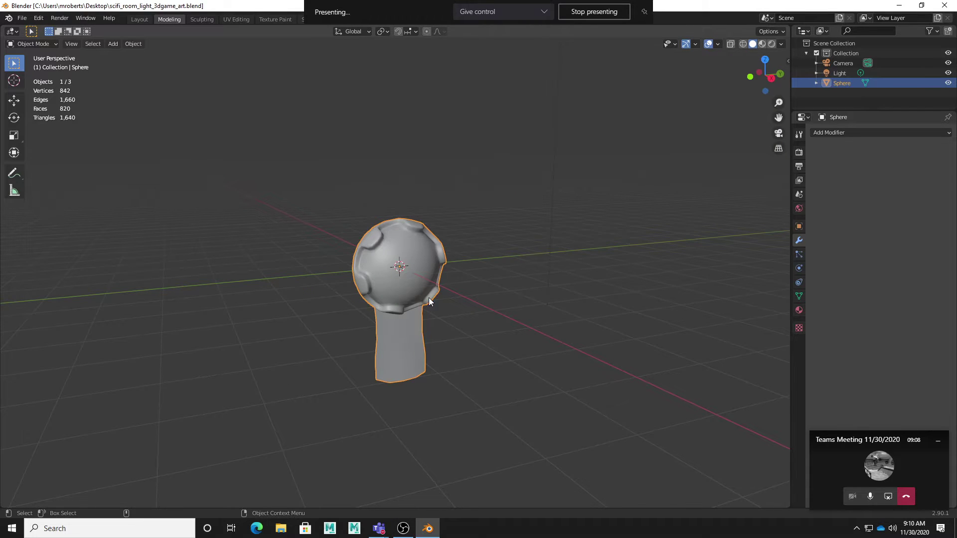
mouse_move(429, 298)
middle_mouse_down()
mouse_move(421, 289)
mouse_move(432, 282)
mouse_move(439, 293)
middle_mouse_up()
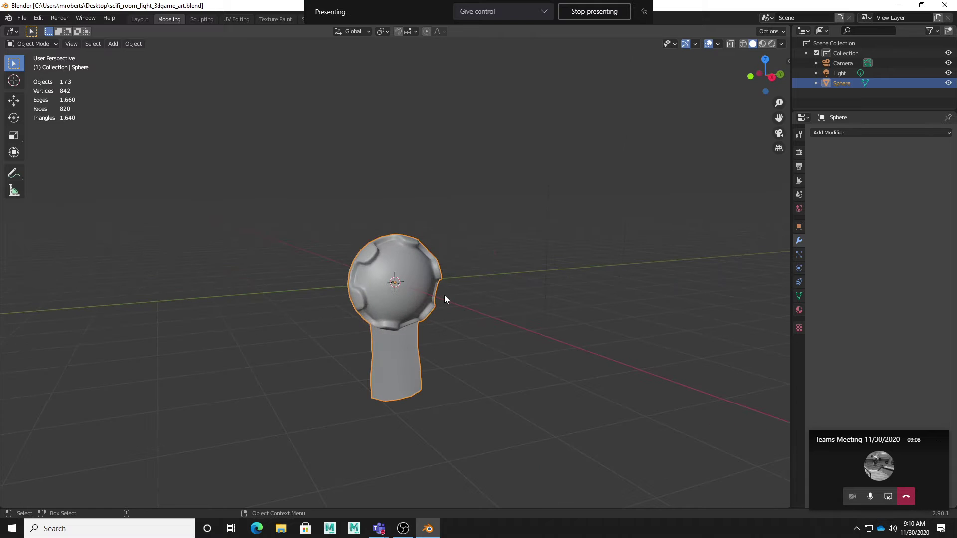
scroll(433, 310, "up", 3)
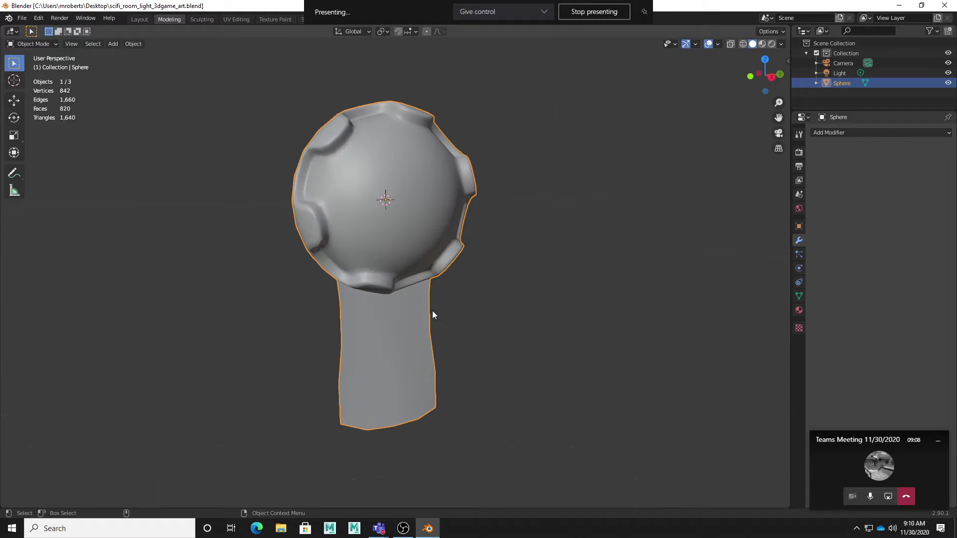
middle_click_drag(432, 310, 421, 187)
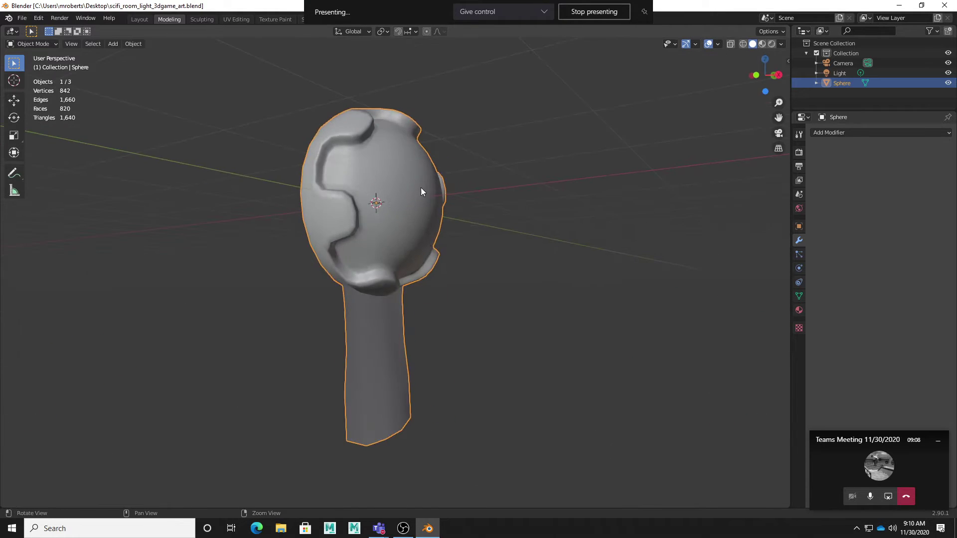
middle_click_drag(459, 291, 425, 313)
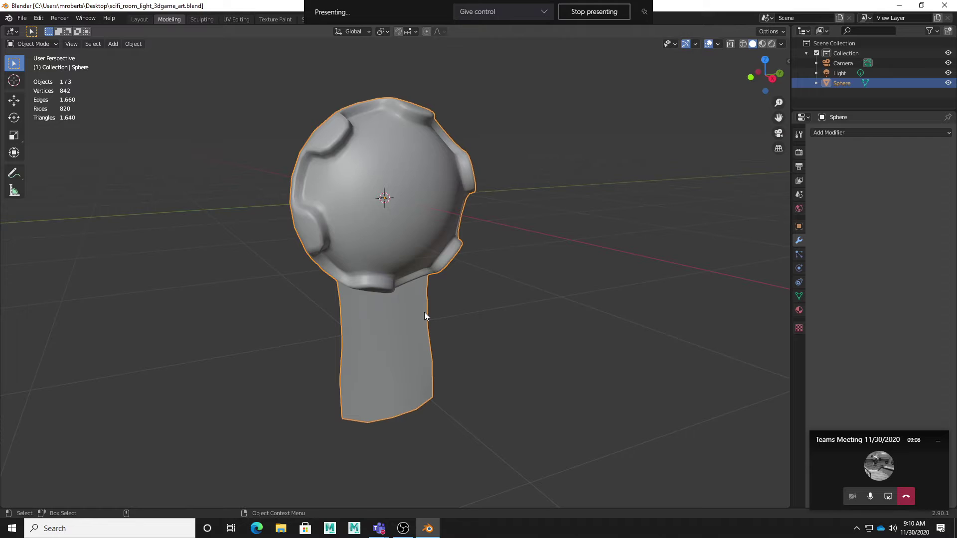
Step: Change to the UV Editing workspace and put the sphere model in edit mode
left_click(244, 20)
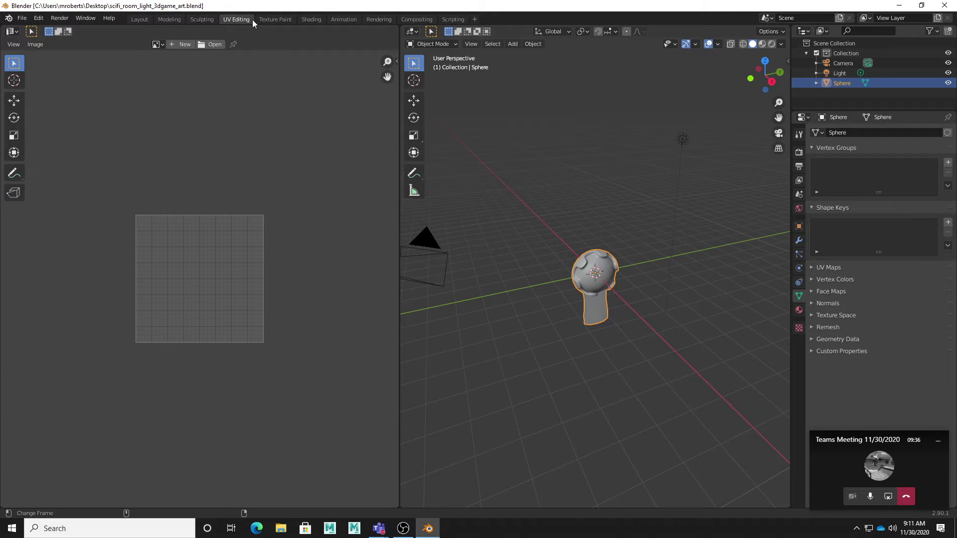
left_click(173, 20)
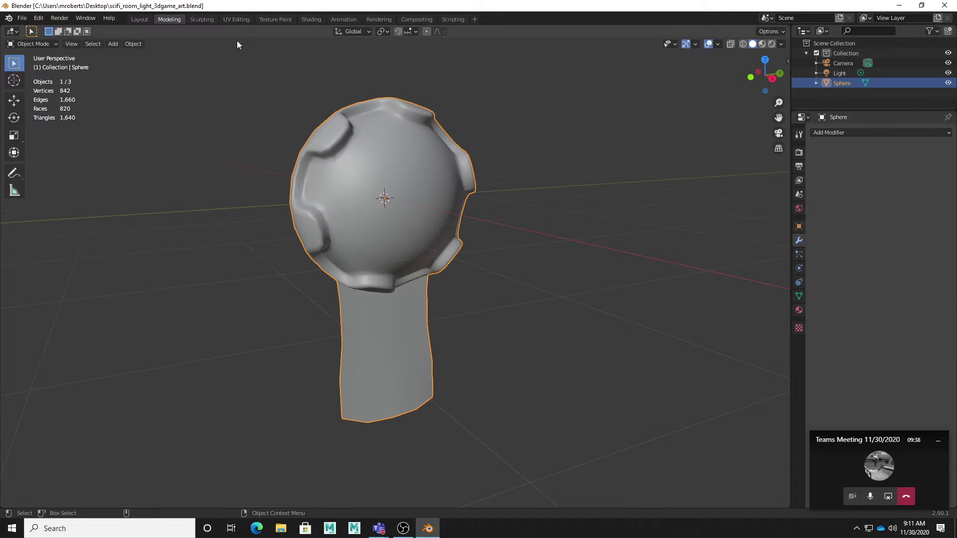
left_click(238, 20)
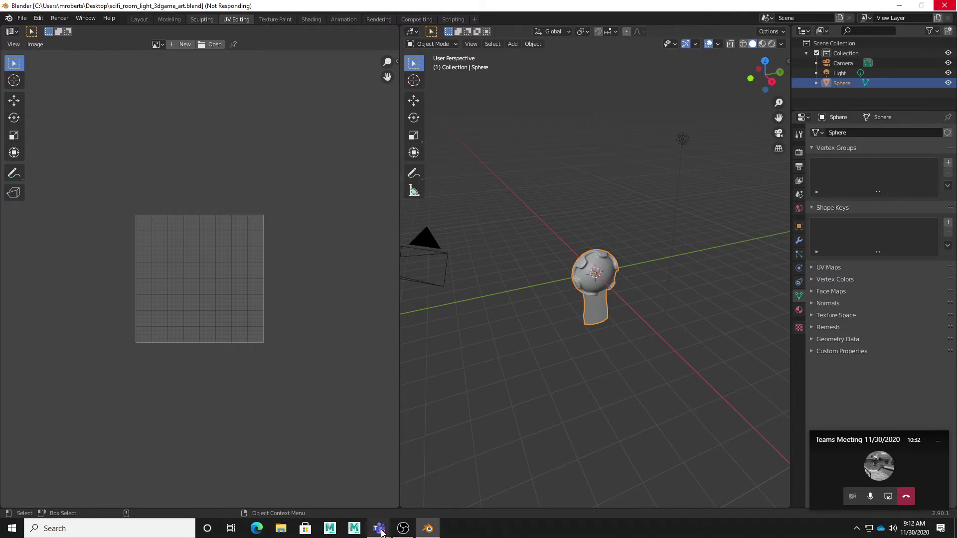
mouse_move(380, 532)
mouse_move(429, 430)
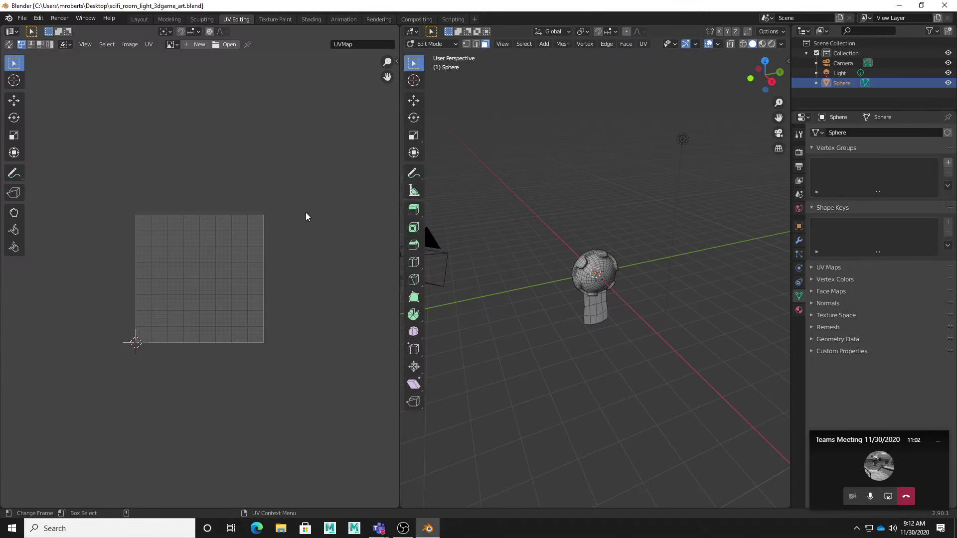
Step: Shrink the application window so the desktop shows around it, and frame the model and the UV grid larger in their editors
left_click_drag(586, 10, 603, 64)
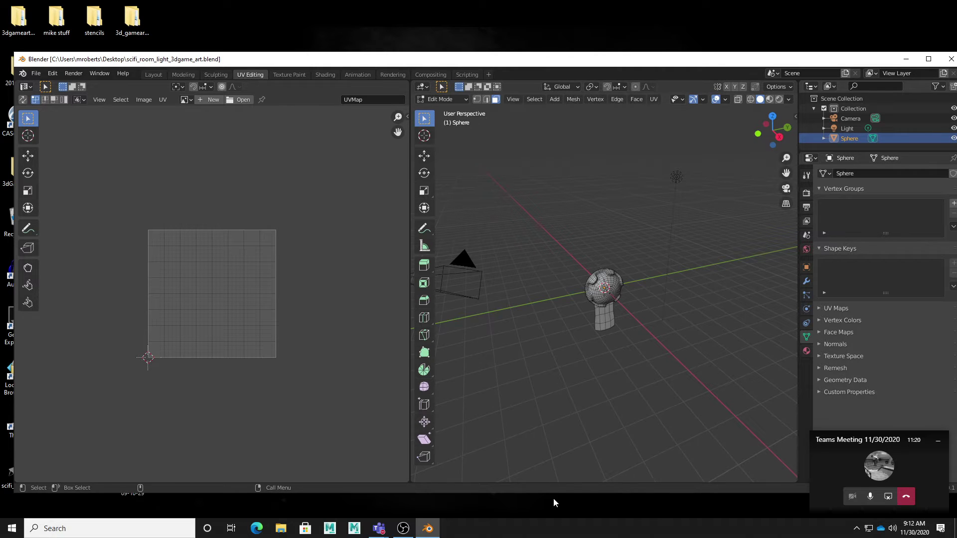
mouse_move(555, 495)
left_mouse_down()
mouse_move(548, 466)
mouse_move(543, 484)
left_mouse_up()
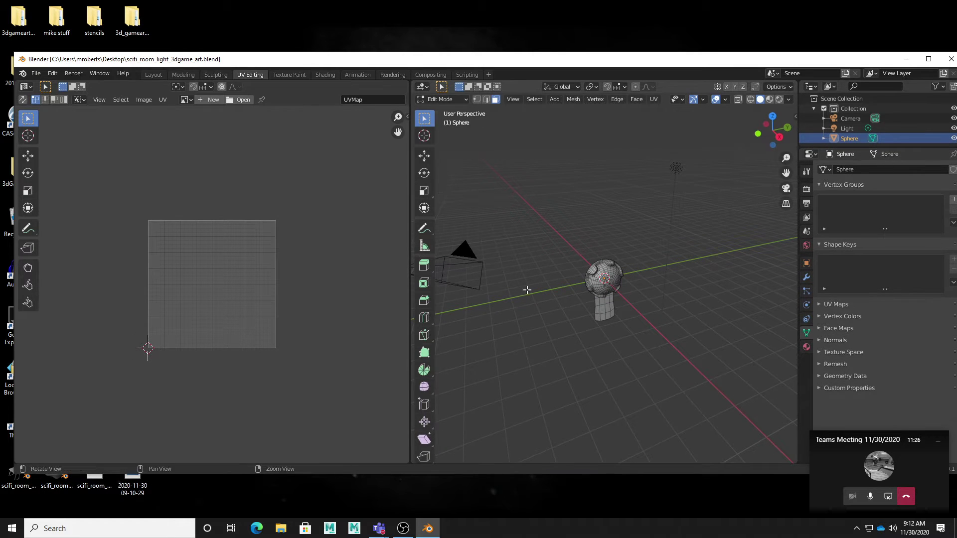
scroll(619, 311, "up", 3)
scroll(619, 311, "up", 4)
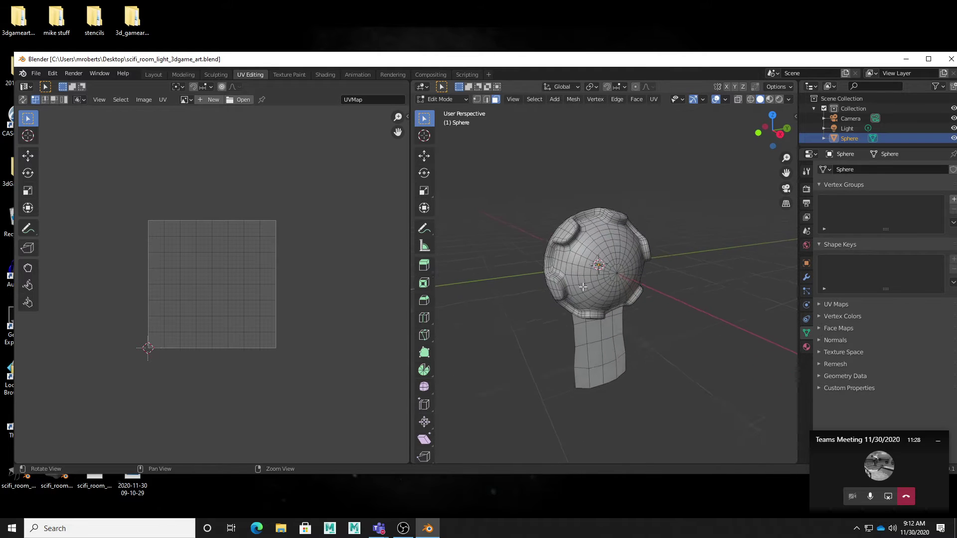
middle_click_drag(286, 280, 320, 296)
right_click_drag(320, 296, 378, 326, "alt")
middle_click_drag(369, 319, 317, 307, "alt")
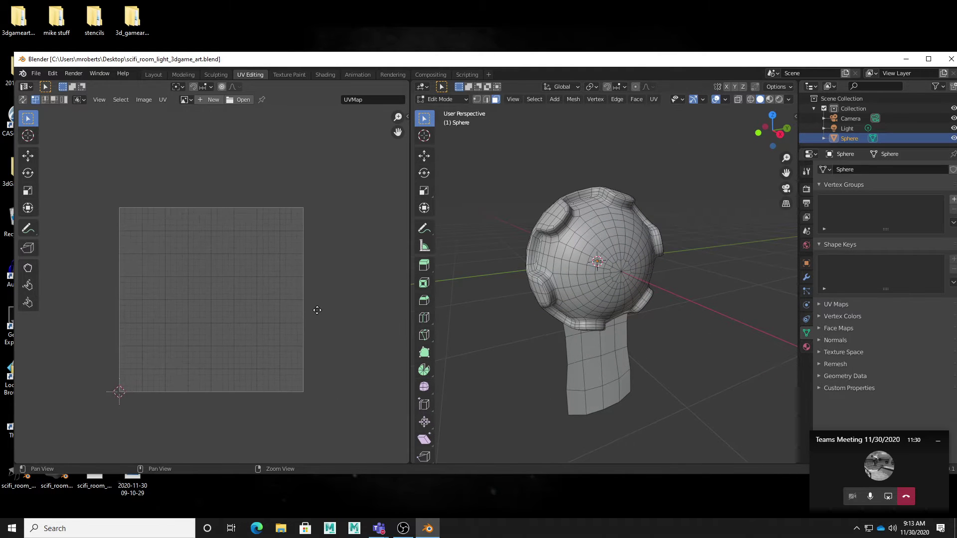
right_click_drag(318, 308, 342, 314, "alt")
middle_click_drag(342, 314, 344, 295, "alt")
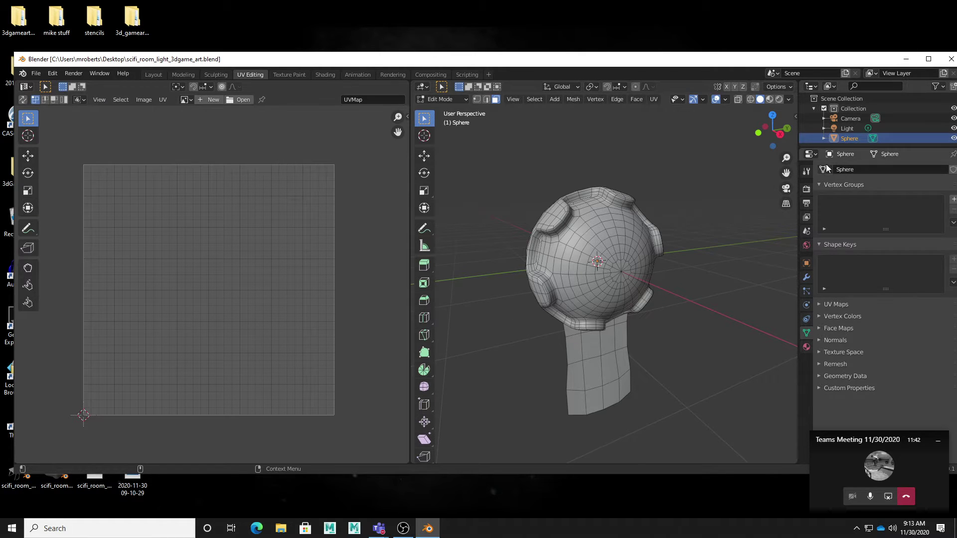
Step: Rename the Sphere object as "wall light"
double_click(849, 139)
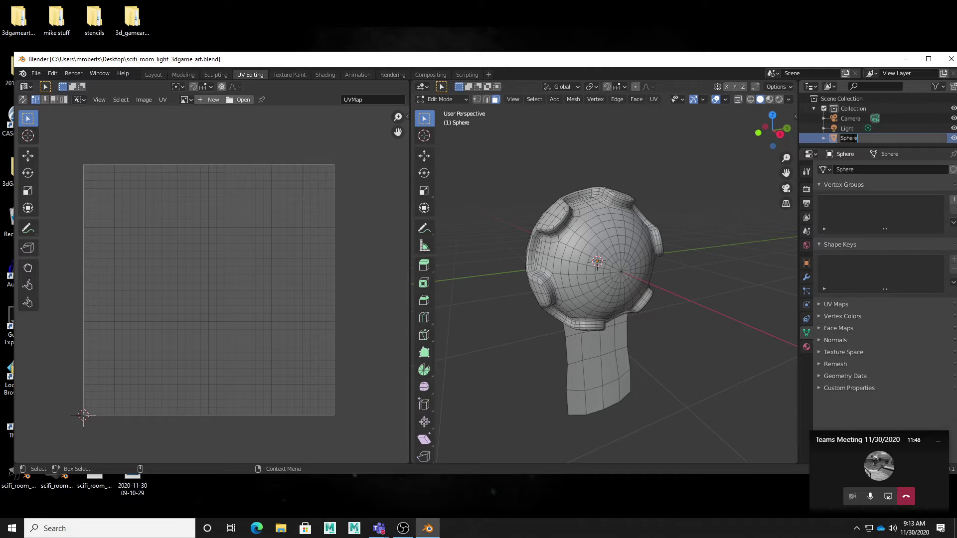
type("wall light")
key("Return")
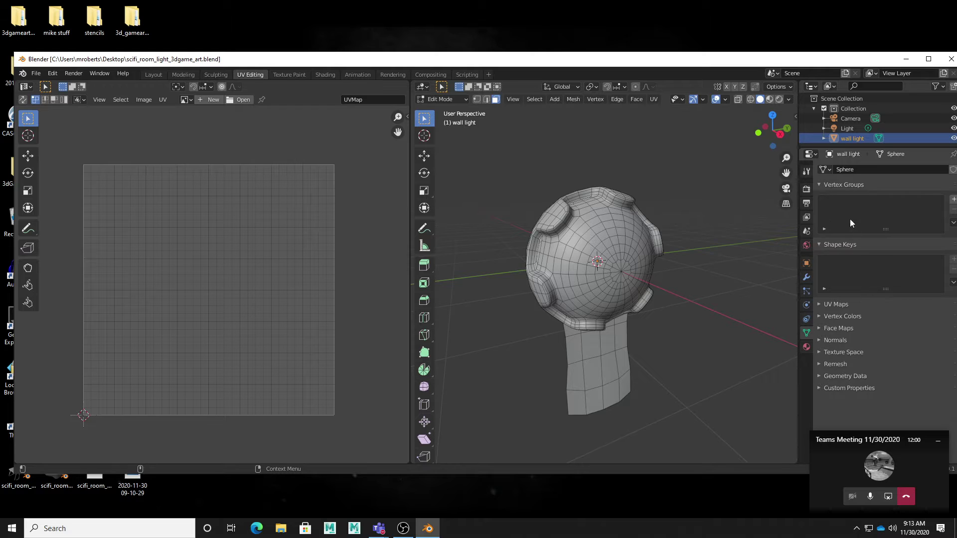
Step: Rename the mesh's UV map as "wall light"
left_click(830, 340)
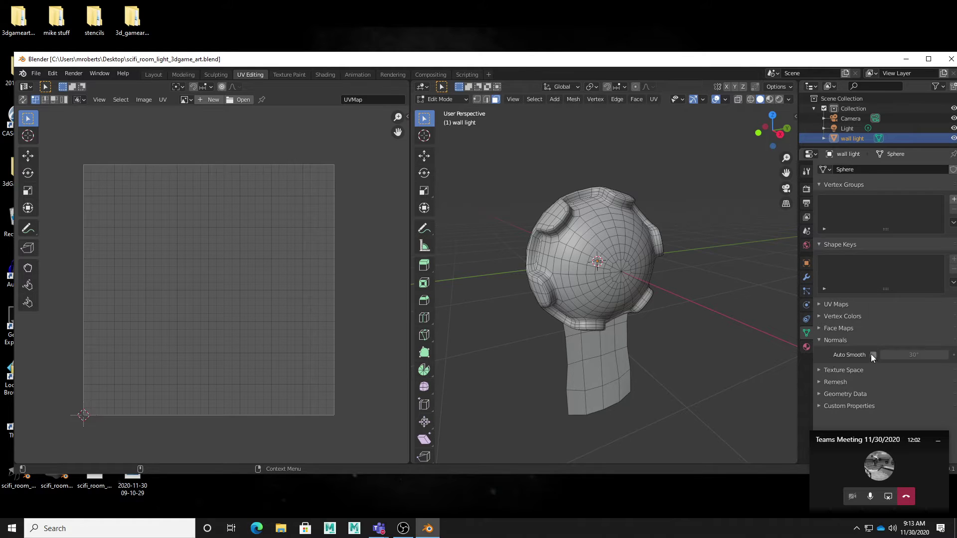
left_click(838, 340)
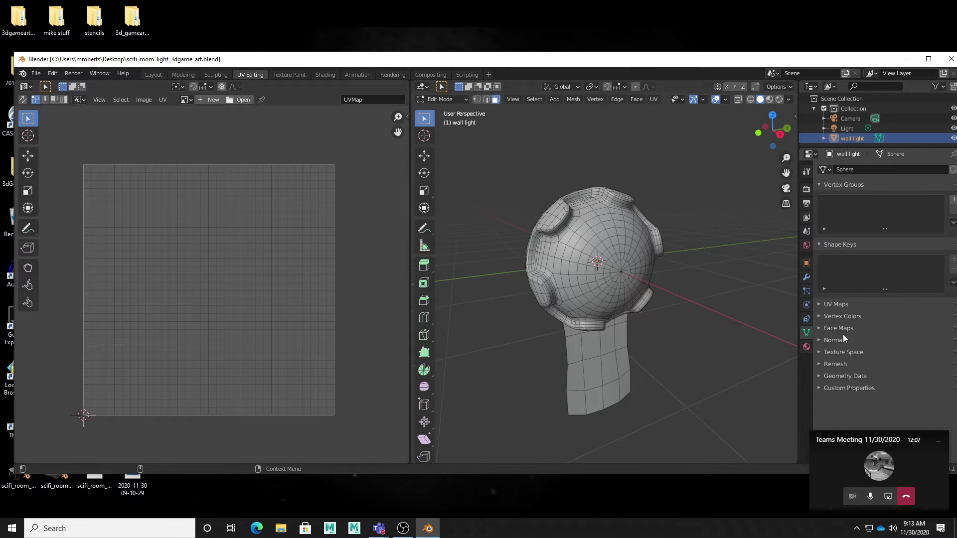
left_click(827, 304)
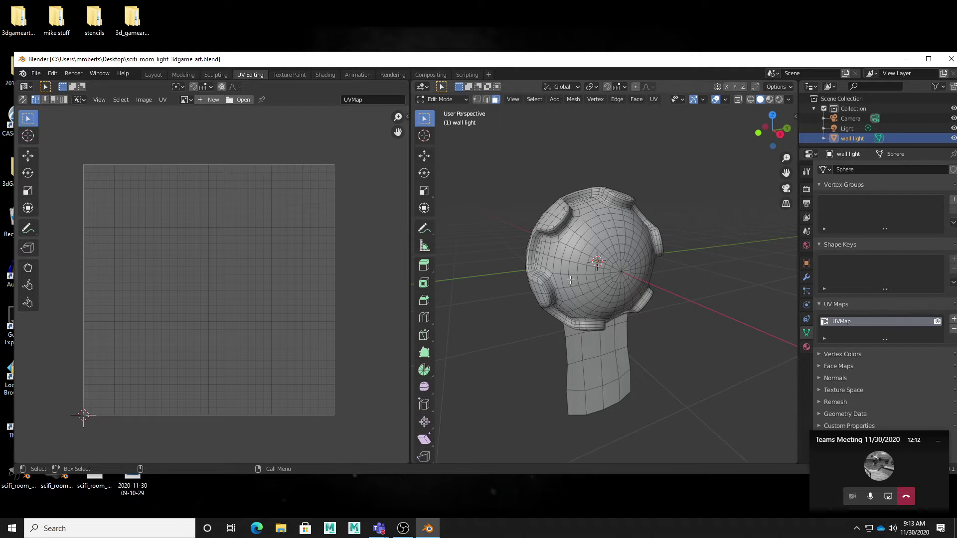
double_click(849, 323)
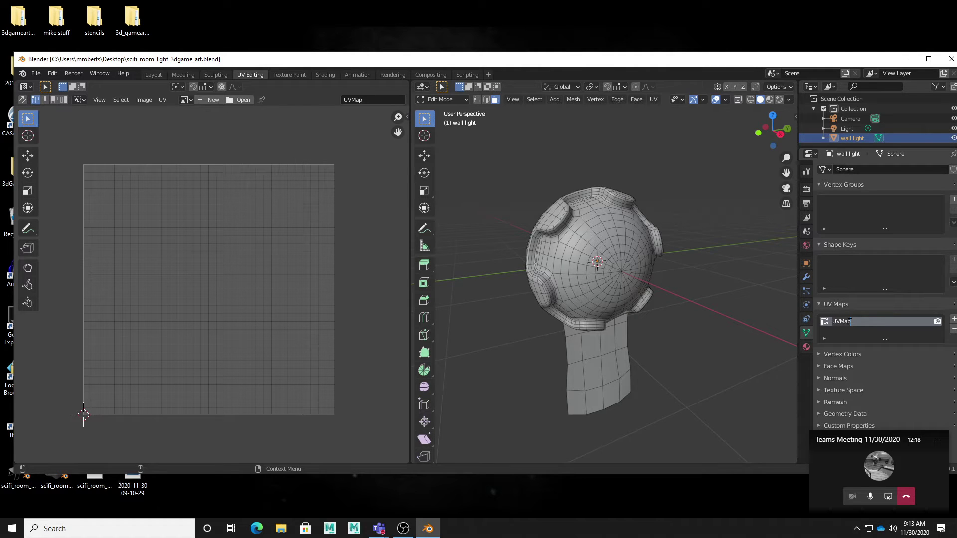
type("wall light")
key("Return")
Step: Select all faces of the wall light mesh to show its full UV layout
middle_click_drag(536, 350, 618, 292)
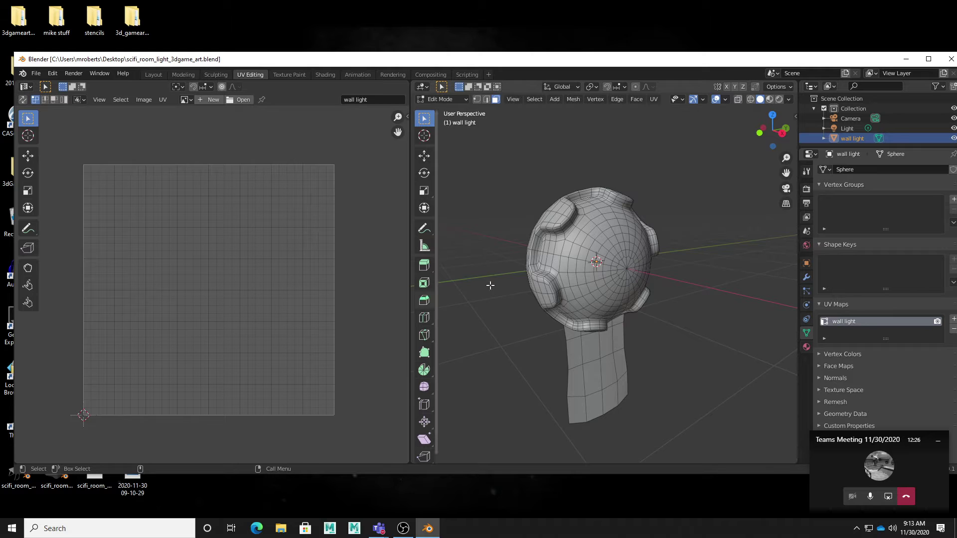
middle_click_drag(623, 294, 602, 268)
key("a")
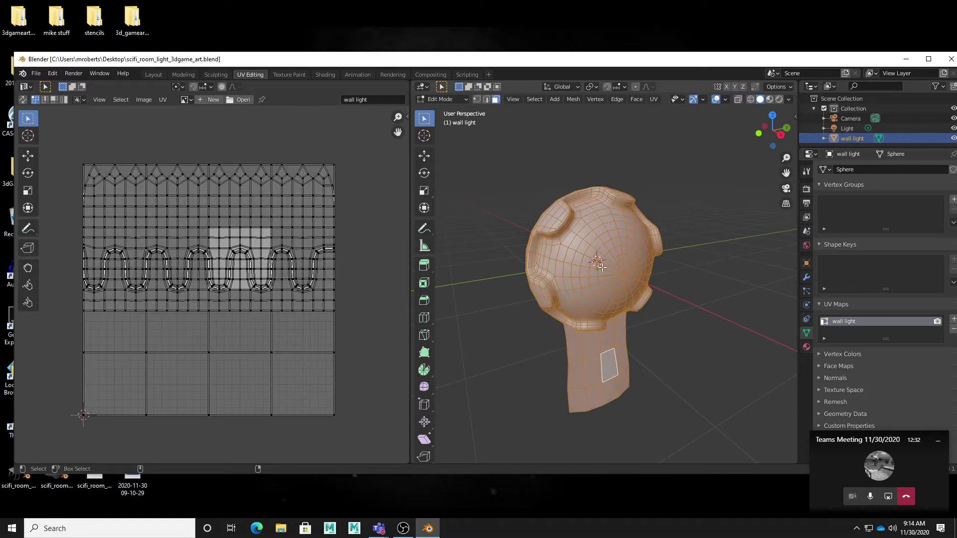
left_click(544, 100)
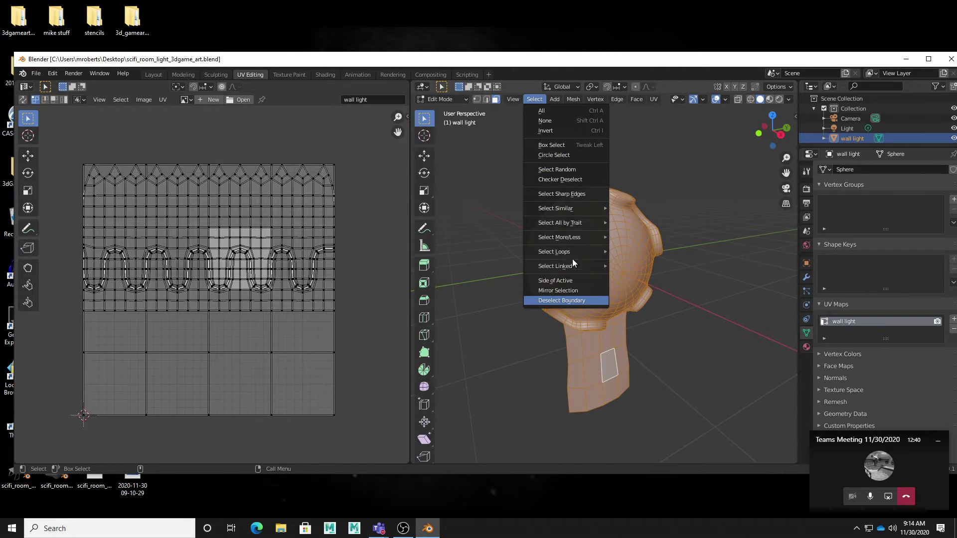
left_click(480, 377)
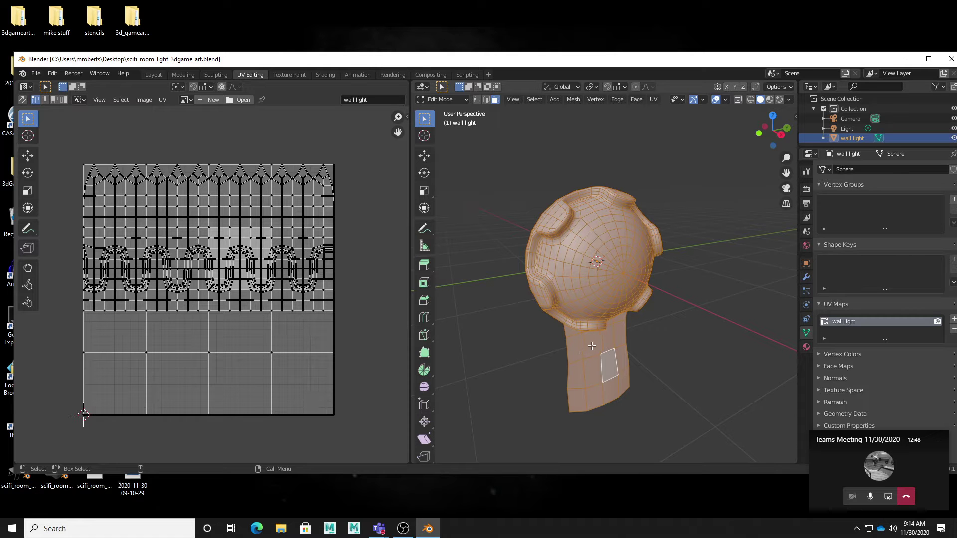
Step: Inspect the mesh from behind and in front, and select all of its UVs in the UV editor
middle_click_drag(598, 357, 705, 331)
scroll(634, 228, "up", 3)
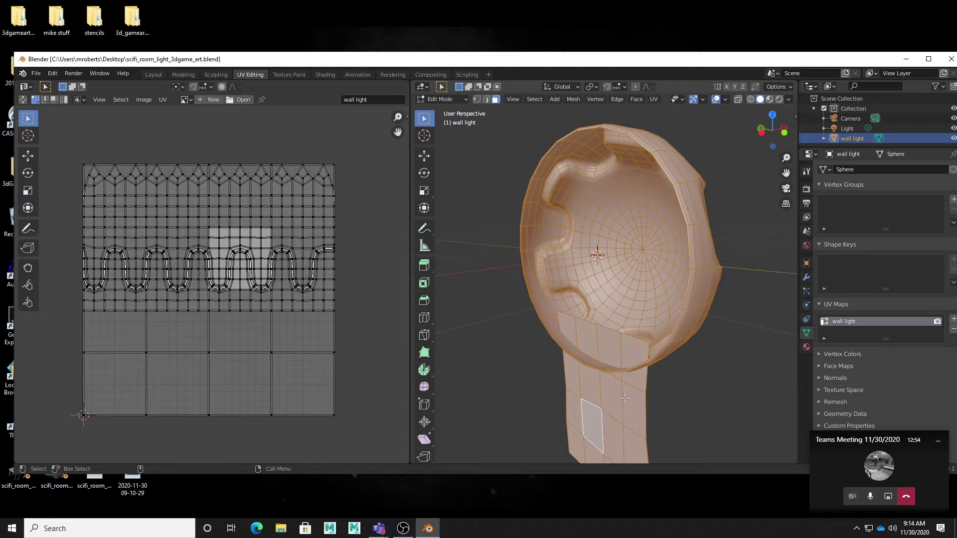
middle_click_drag(625, 399, 690, 292)
middle_click_drag(570, 286, 604, 296)
right_click_drag(306, 268, 299, 274, "alt")
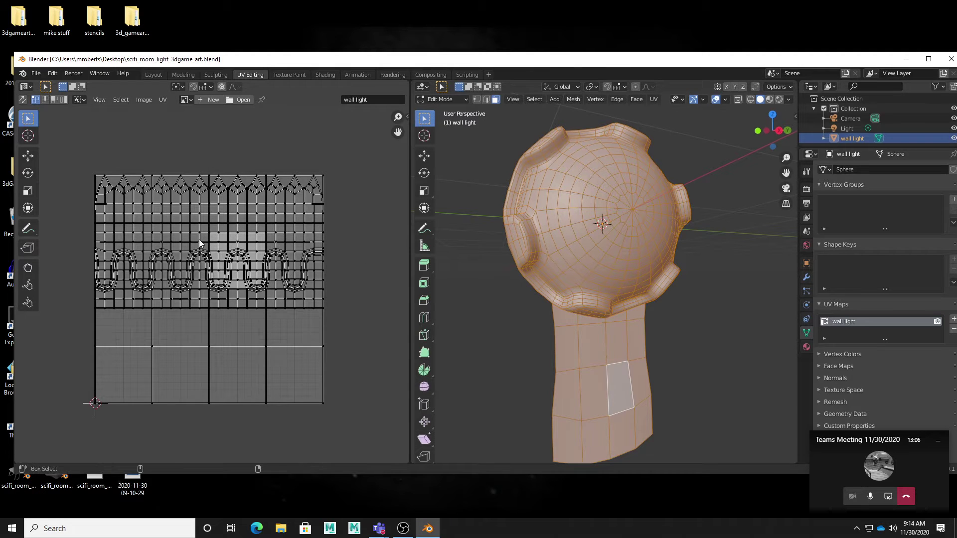
key("a")
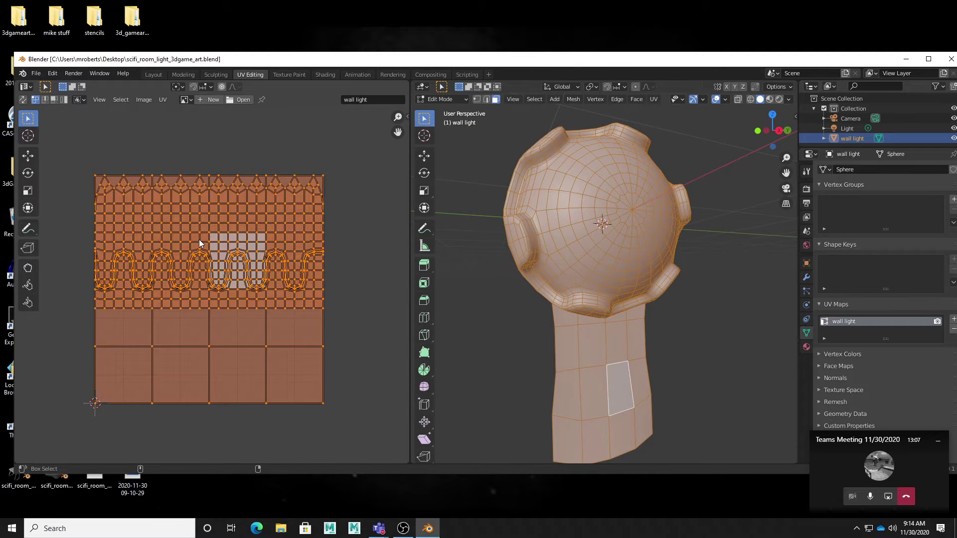
left_click(122, 100)
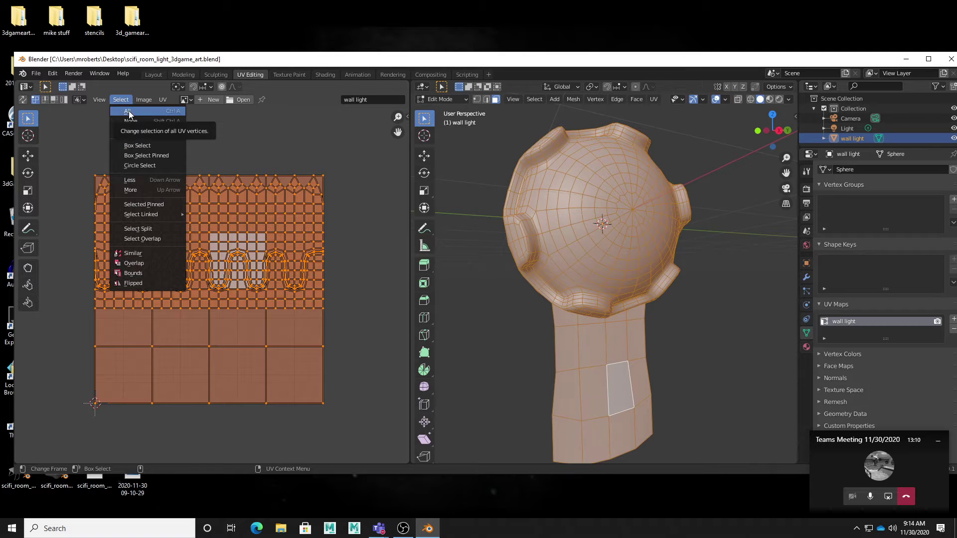
mouse_move(139, 214)
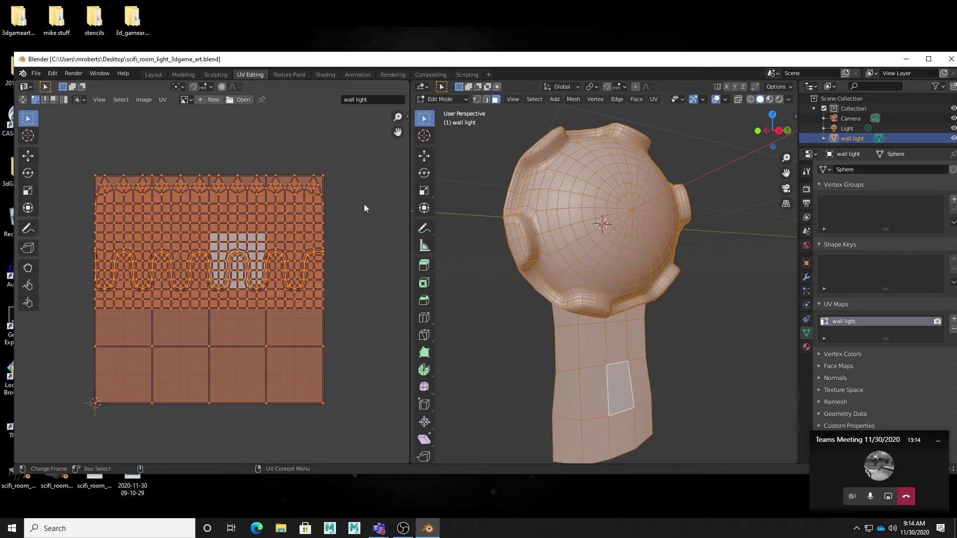
left_click(161, 100)
Step: Show the sidebars of both editors and enable the UVW options under UV Mapping for the 3D view
left_click(409, 116)
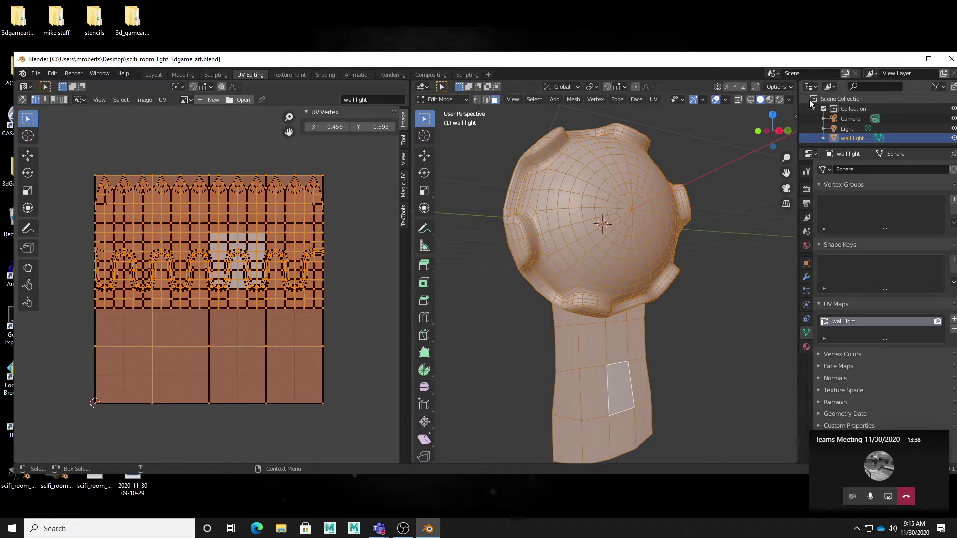
left_click(797, 115)
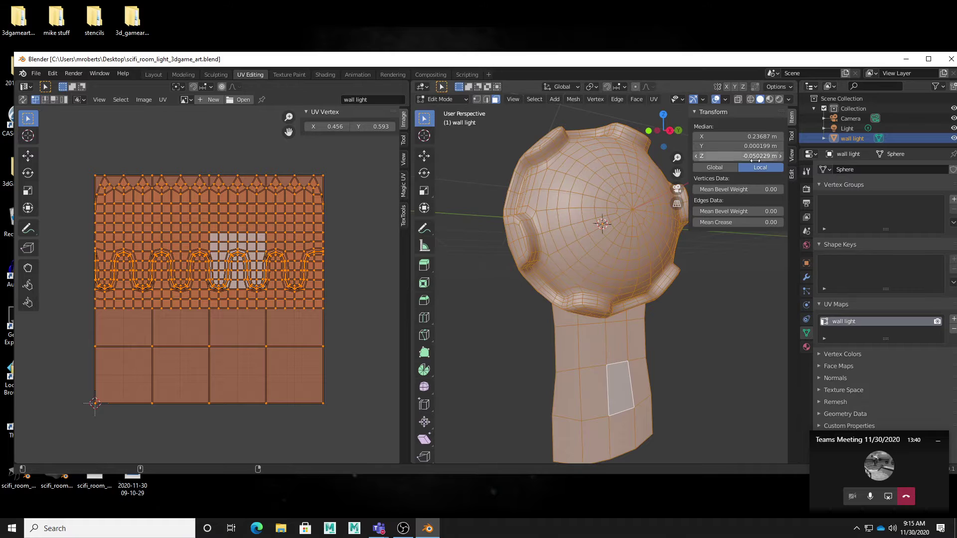
left_click(793, 174)
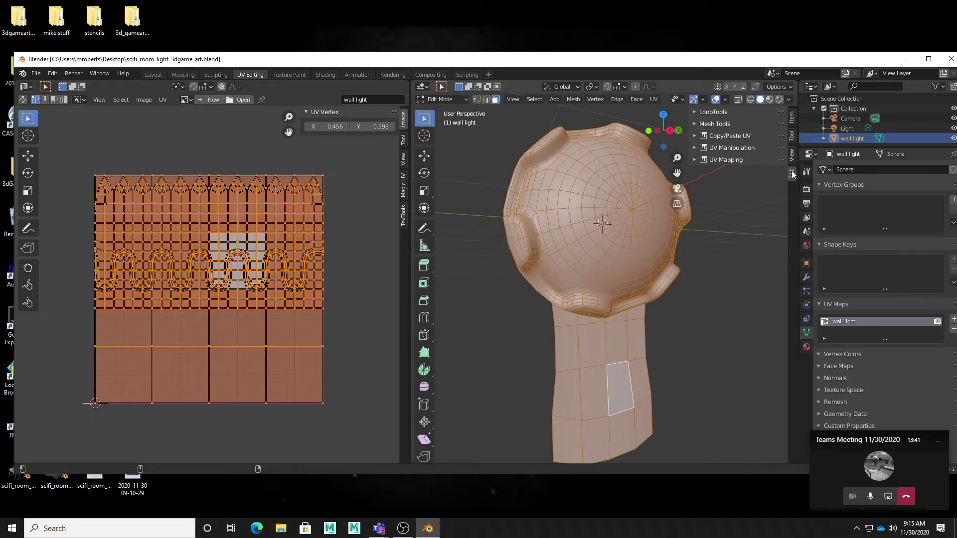
left_click(738, 160)
left_click(699, 212)
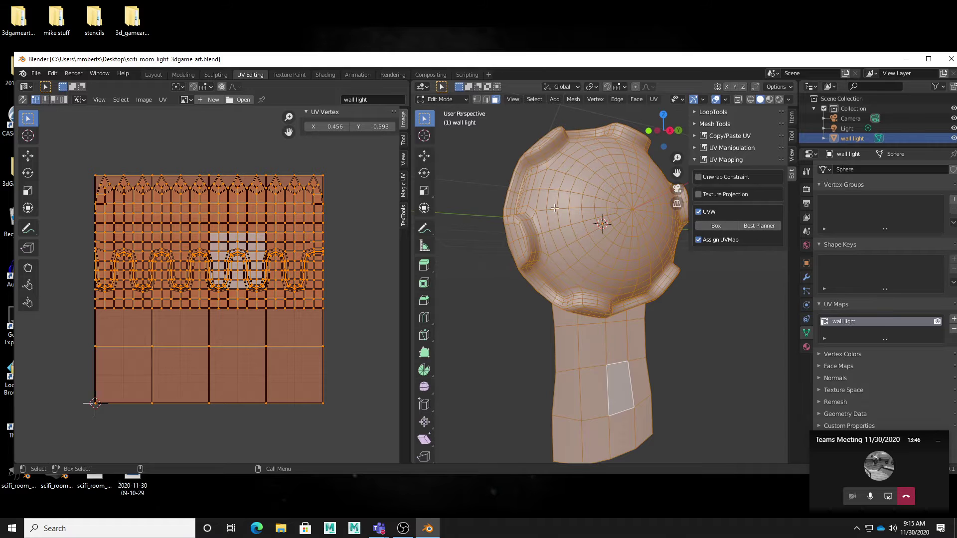
Step: Show the TexTools UV Layout tools in the UV editor
left_click(404, 219)
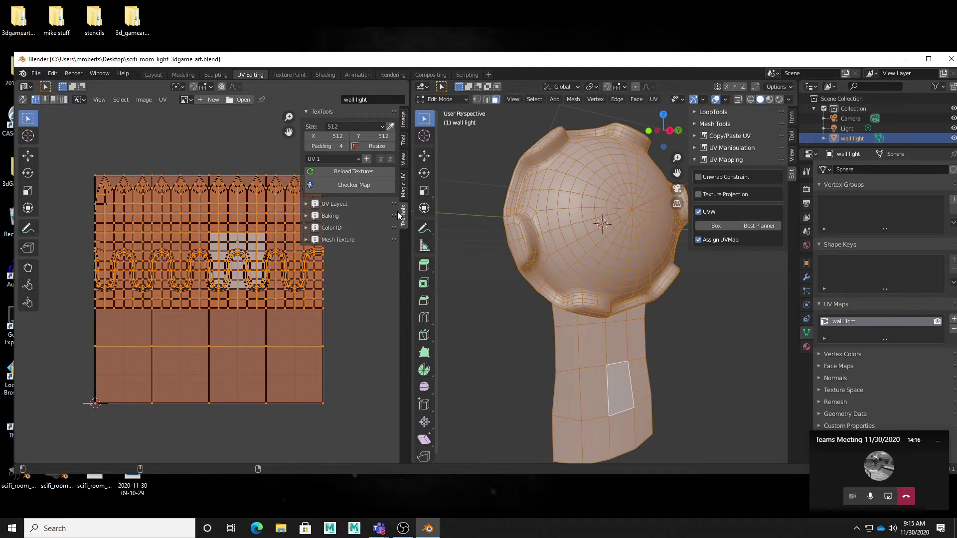
left_click(336, 202)
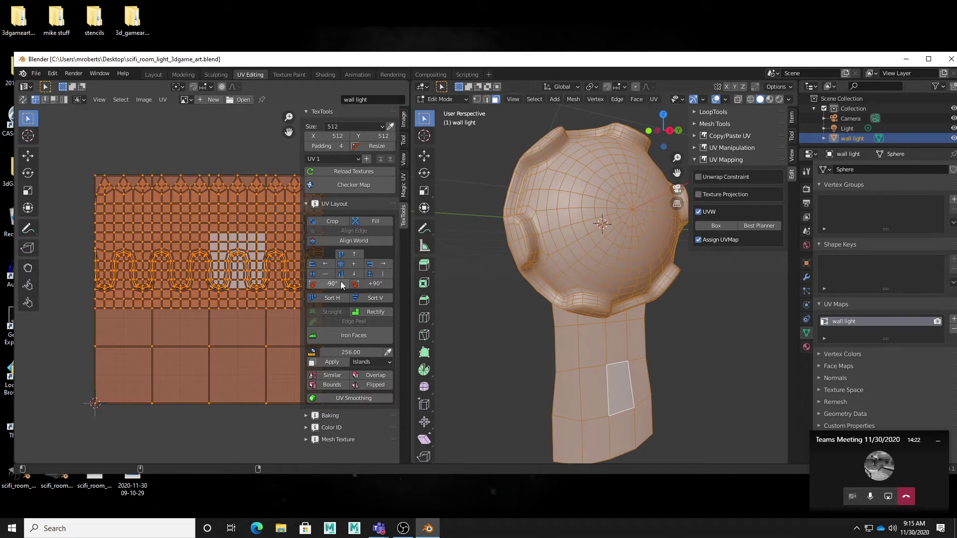
Step: Collapse the UV Layout tools, set the TexTools texture size to 2048, and apply a checker map to the wall light
left_click(331, 207)
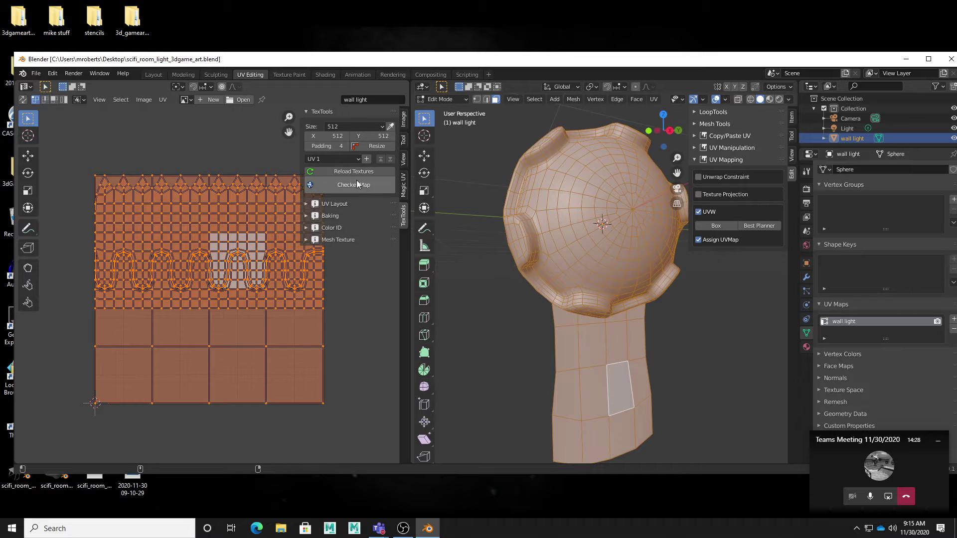
left_click(358, 126)
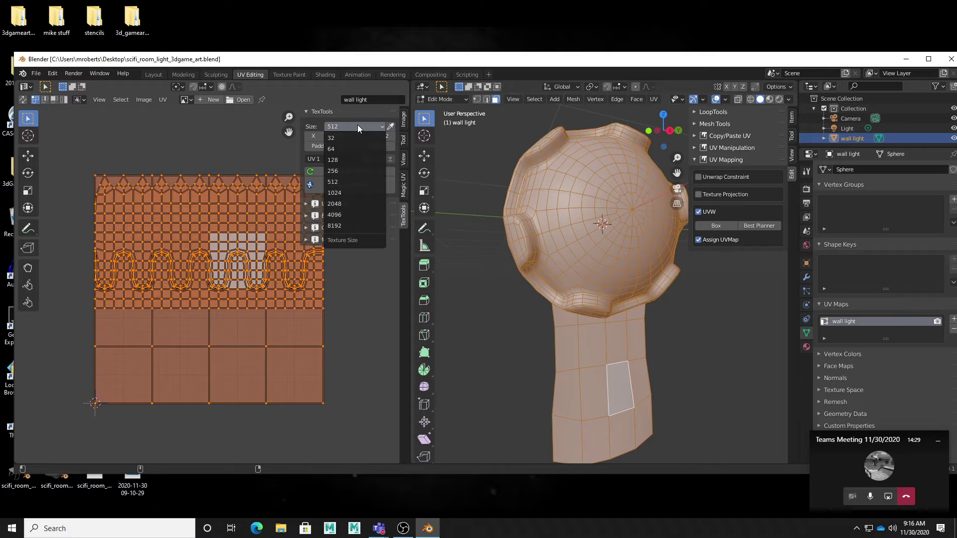
left_click(340, 203)
left_click(358, 185)
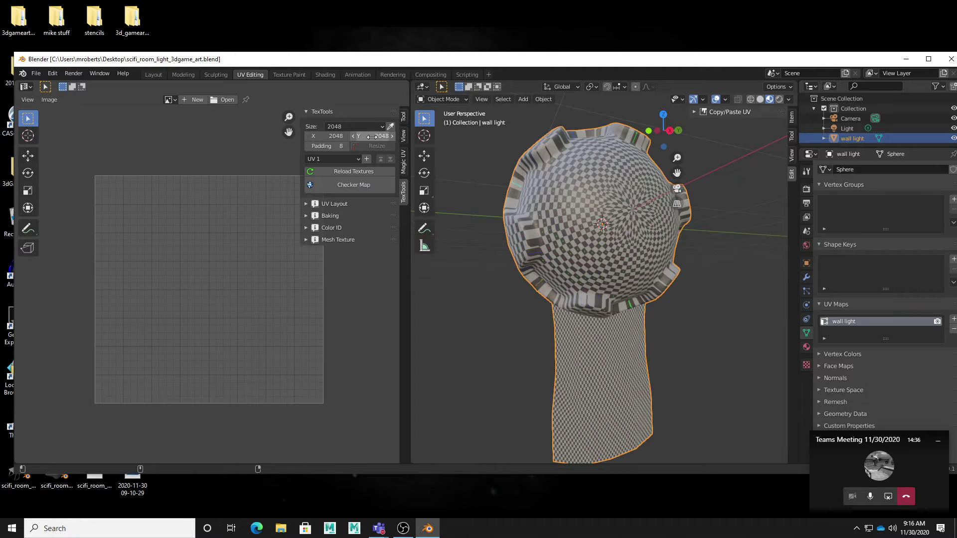
left_click(354, 127)
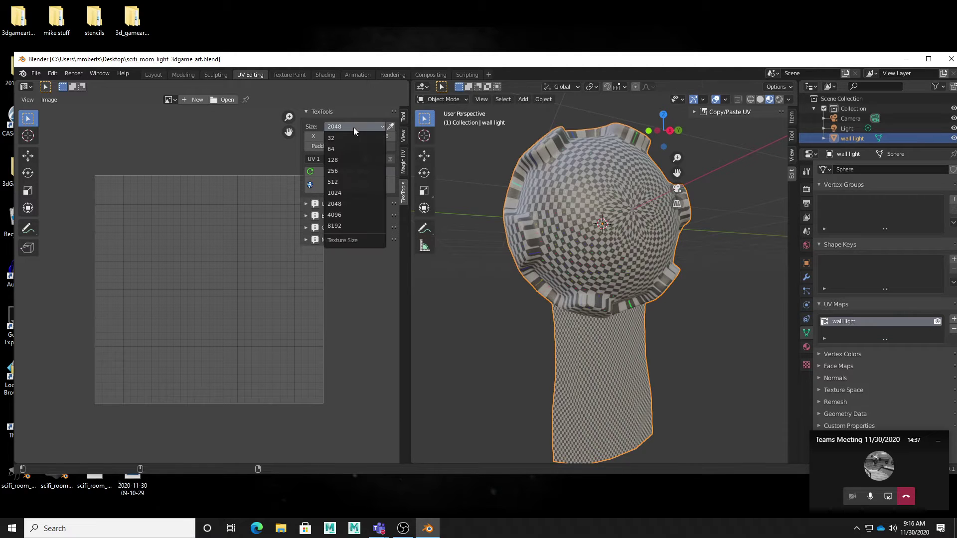
left_click(358, 203)
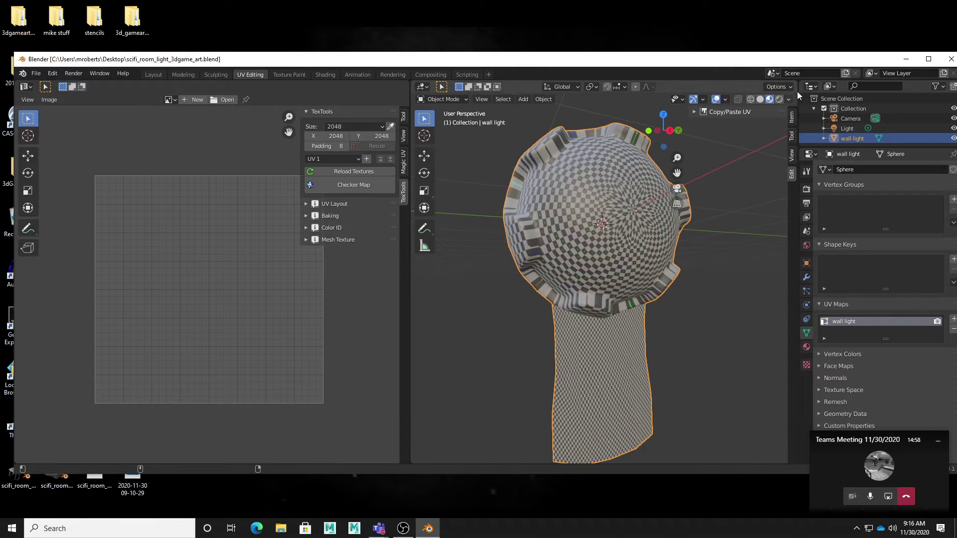
Step: Compare the wall light in solid, wireframe and material preview shading, and inspect the checker pattern for stretching from several sides
left_click(760, 100)
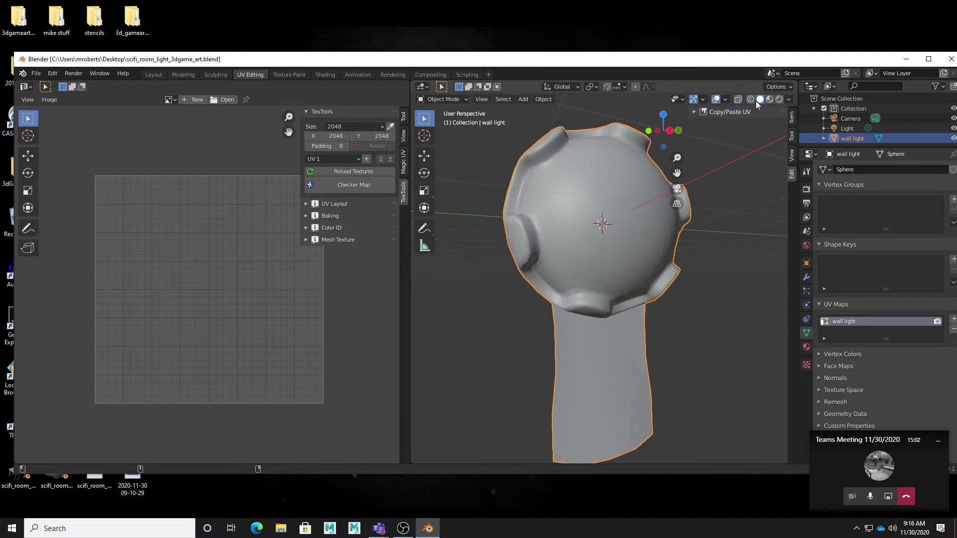
left_click(751, 99)
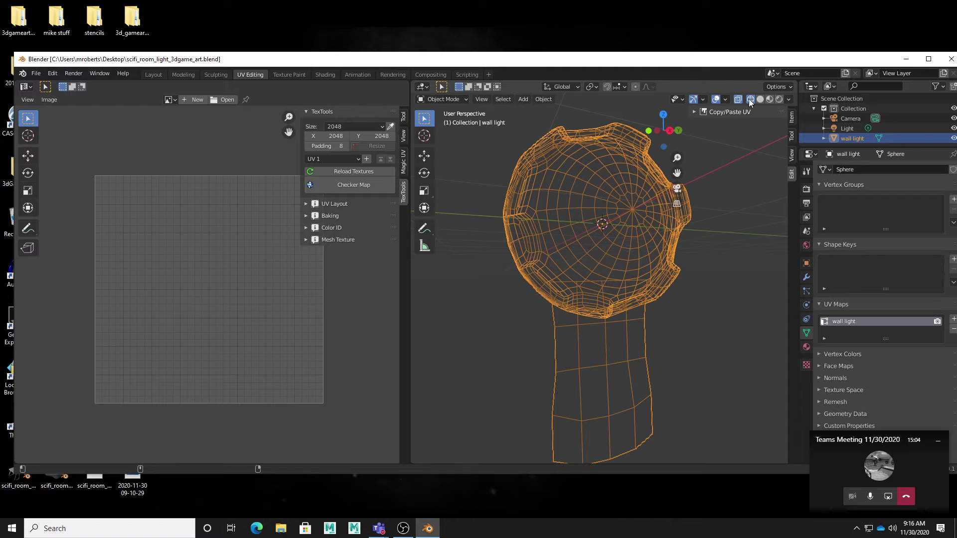
left_click(760, 99)
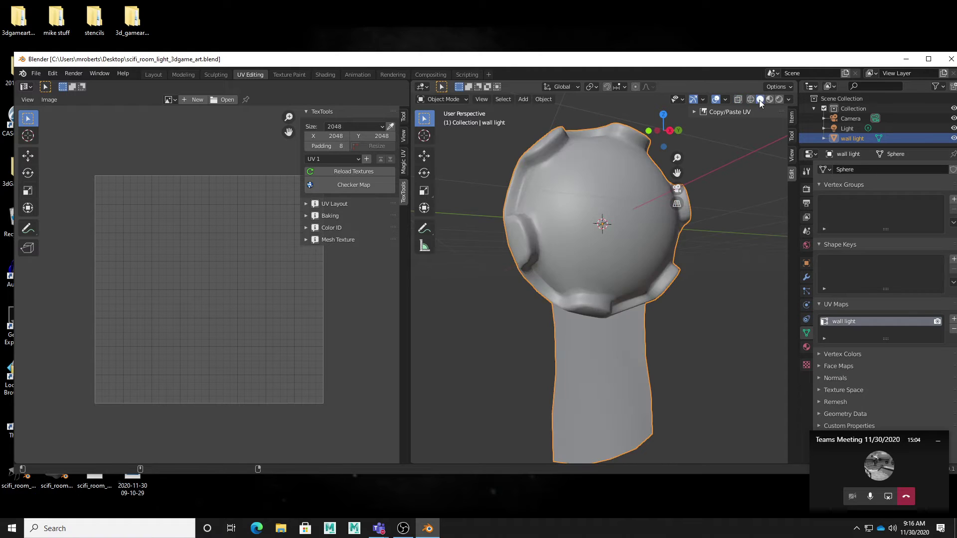
left_click(770, 99)
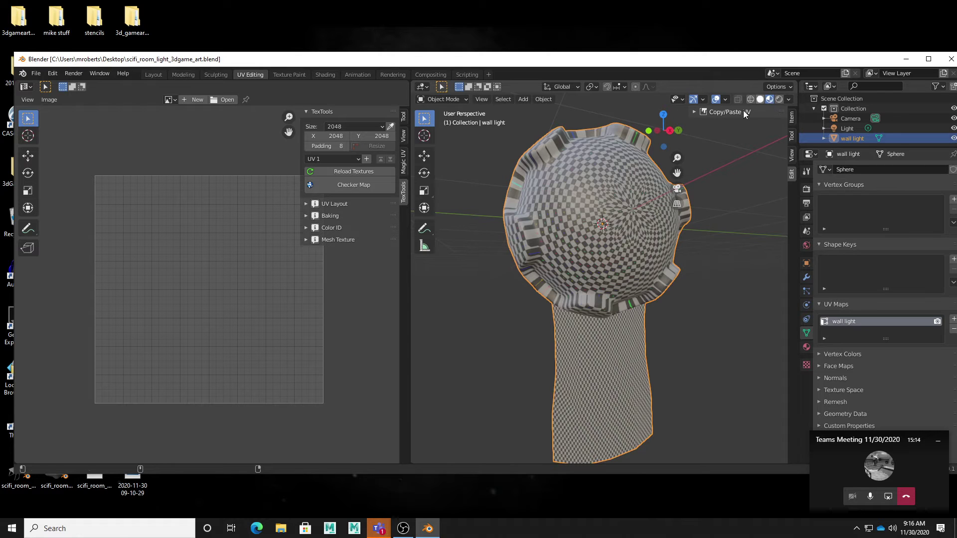
middle_click_drag(629, 281, 557, 184)
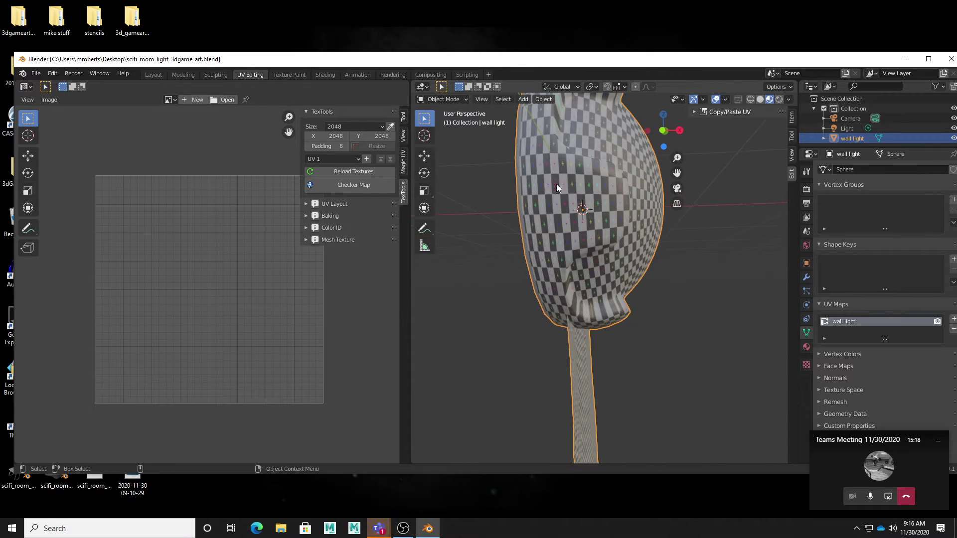
middle_click_drag(630, 223, 576, 241)
middle_click_drag(678, 291, 653, 262)
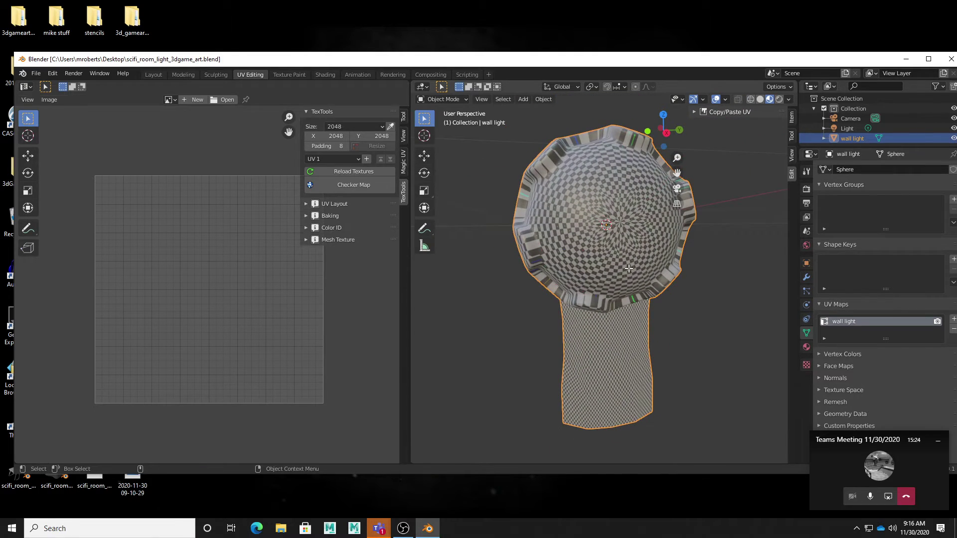
Step: Enter Edit Mode on the wall light and select all of its UVs over the checker texture
key("Tab")
scroll(226, 290, "down", 4)
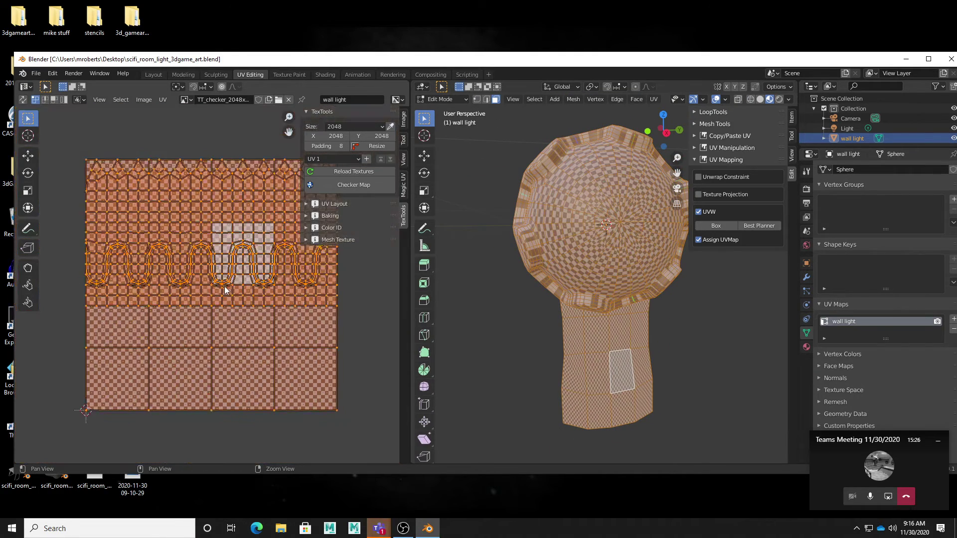
scroll(226, 291, "down", 2)
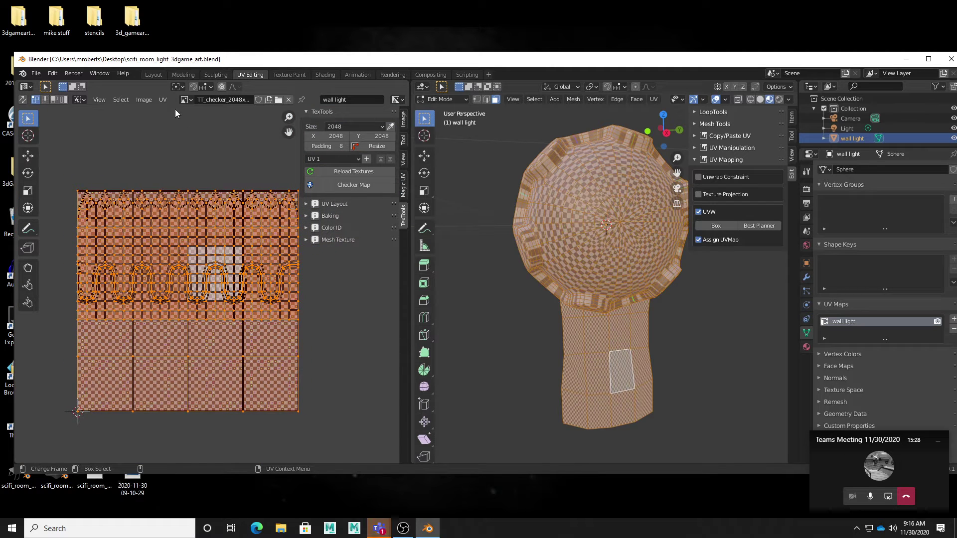
left_click(163, 100)
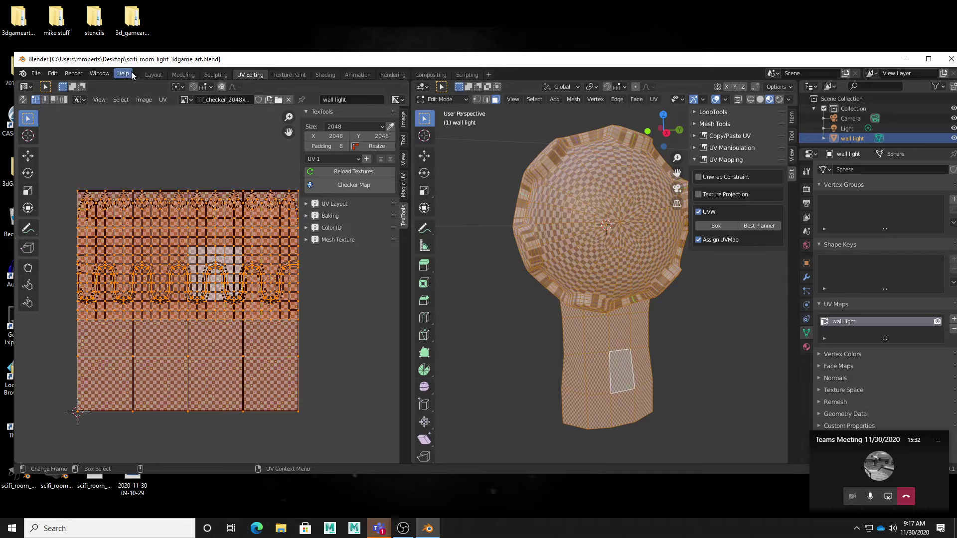
key("alt+a")
left_click(163, 99)
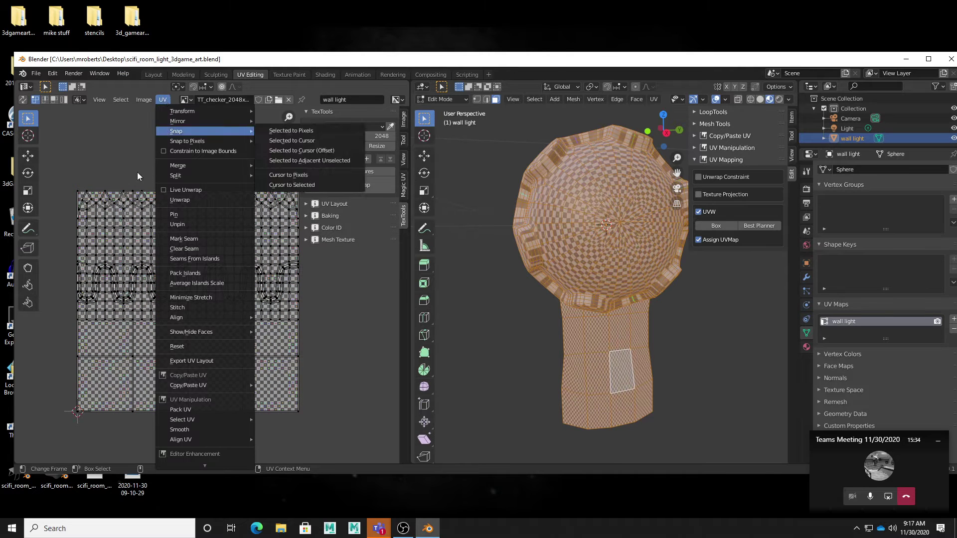
key("a")
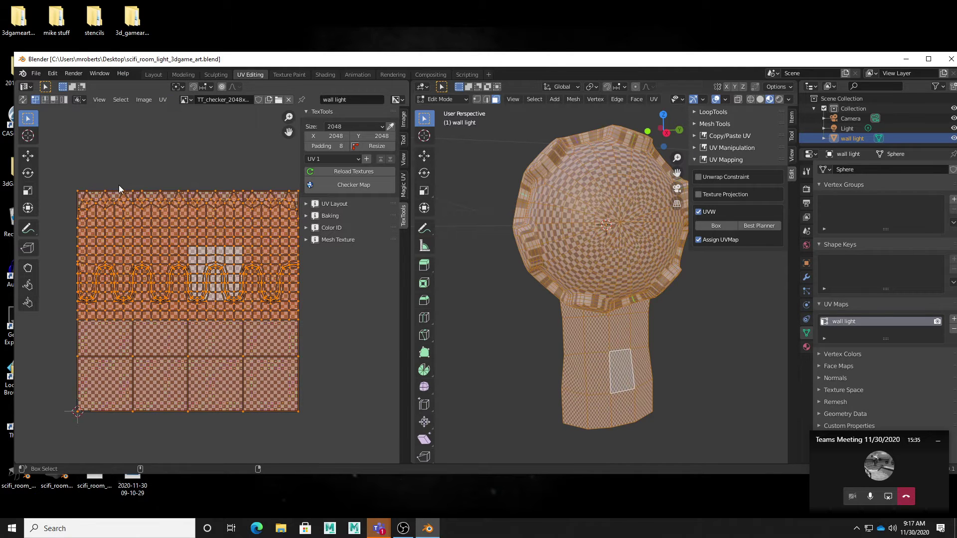
Step: Try unwrapping all of the wall light's UVs to compare the checker pattern, and undo the unwrap
left_click(164, 99)
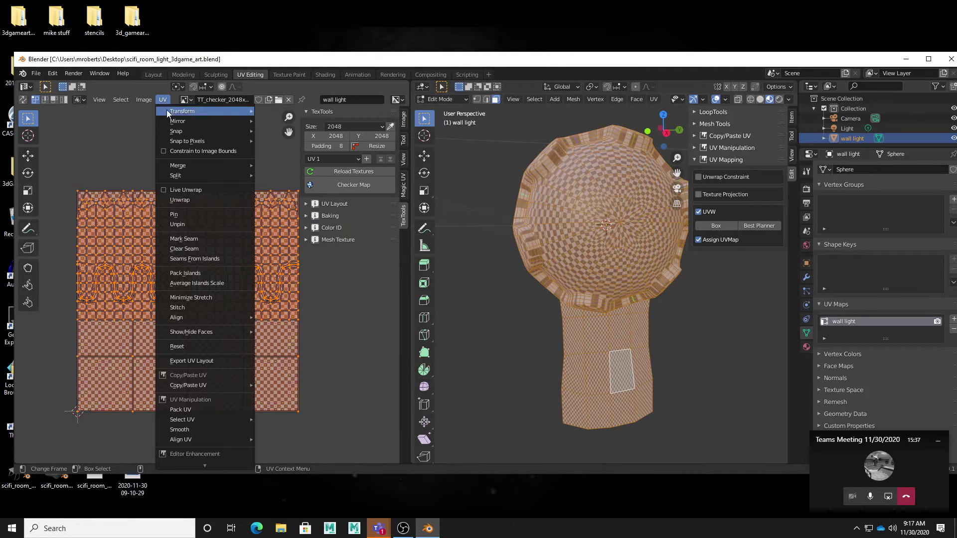
left_click(194, 200)
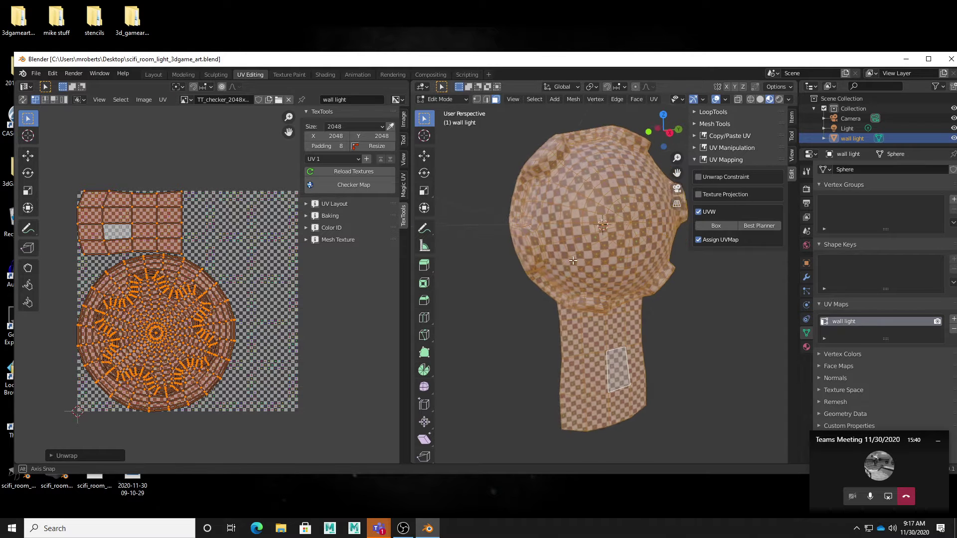
middle_click_drag(573, 261, 598, 257)
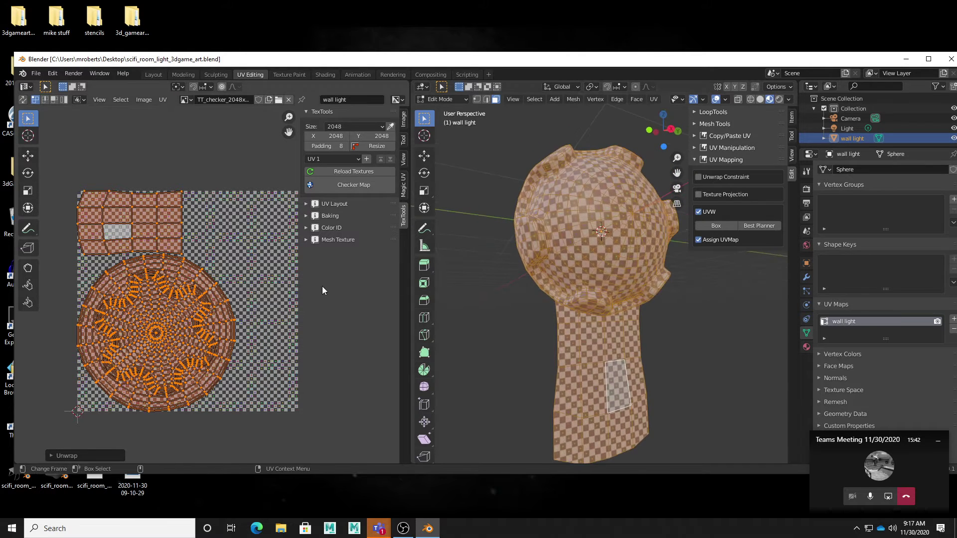
key("ctrl+z")
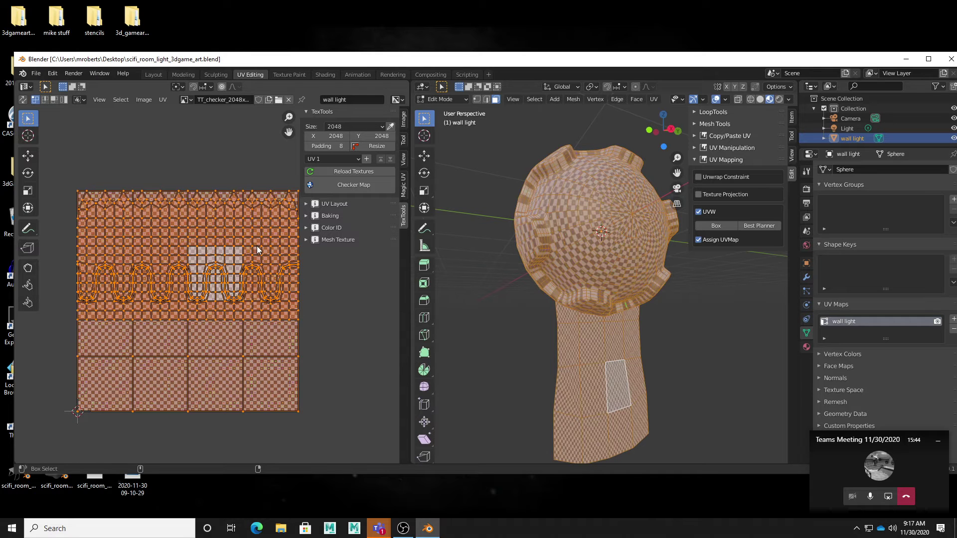
Step: Unwrap all of the wall light's selected UVs into separate dome and stem islands
mouse_move(612, 255)
middle_mouse_down()
mouse_move(627, 241)
mouse_move(608, 250)
mouse_move(624, 253)
middle_mouse_up()
middle_click_drag(559, 214, 556, 173)
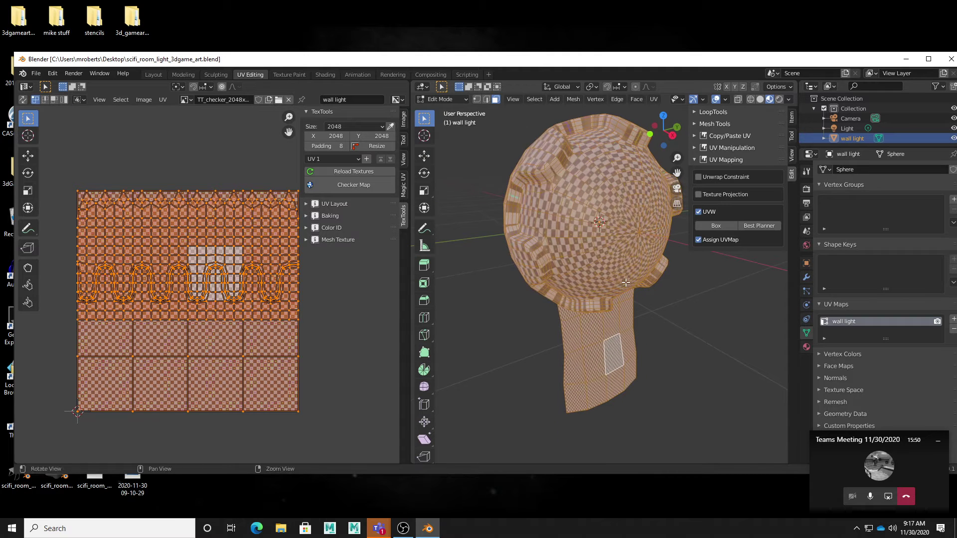
middle_click_drag(604, 389, 571, 361)
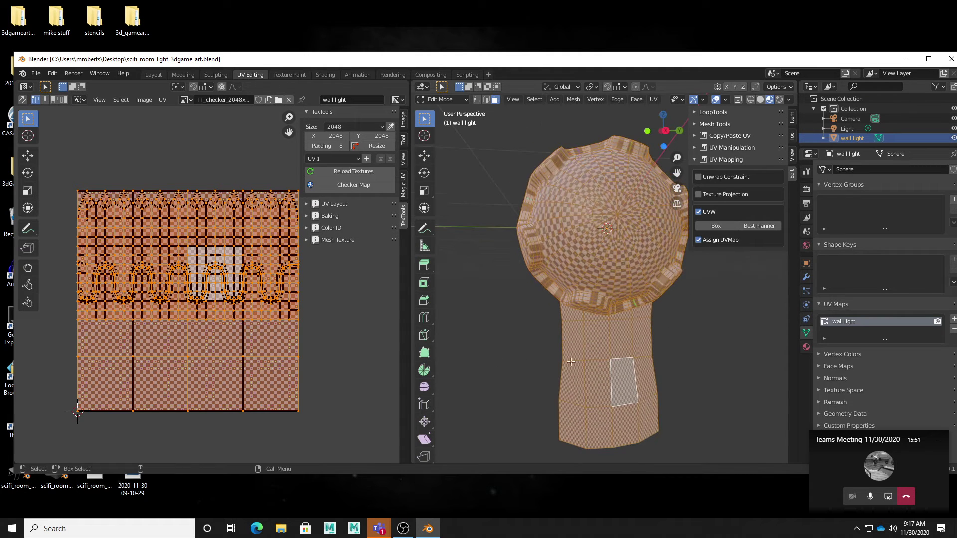
left_click(163, 100)
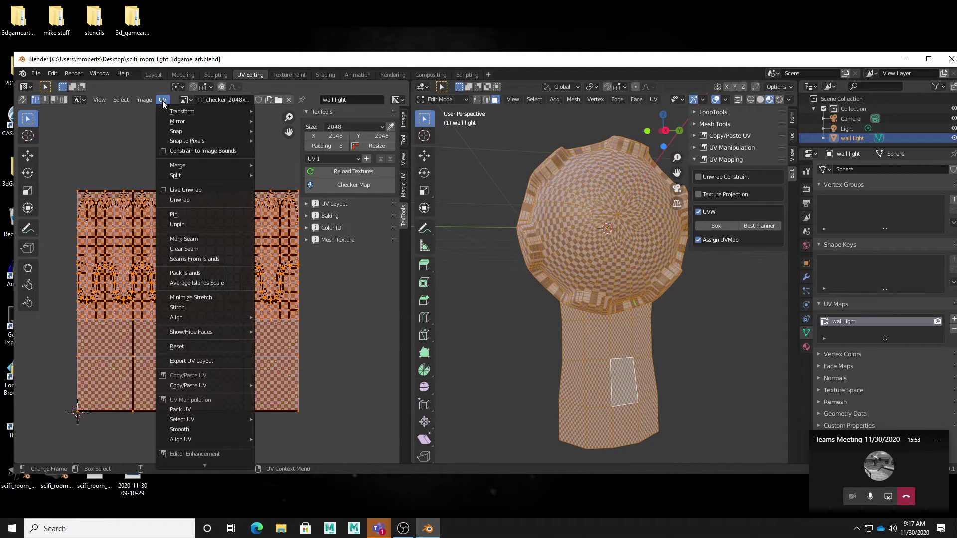
left_click(188, 199)
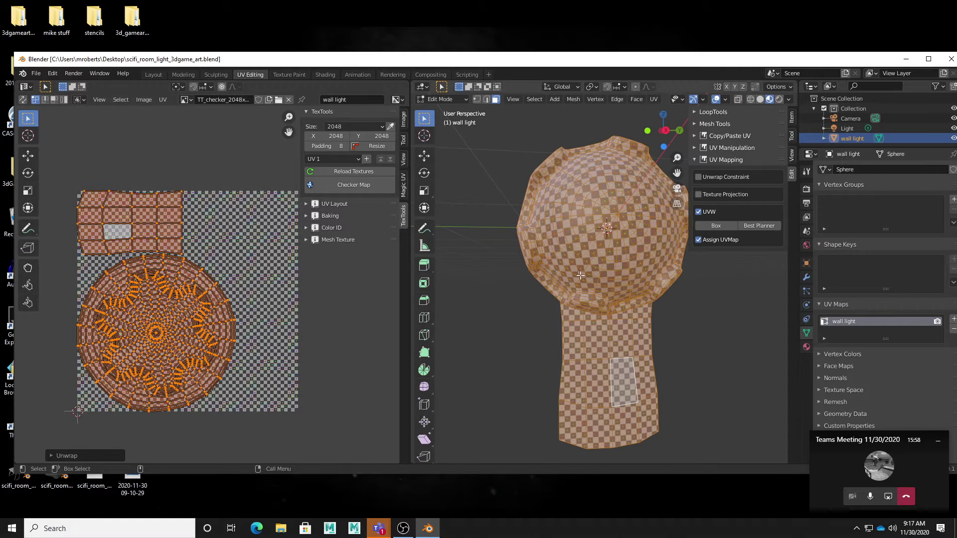
Step: Examine the checker pattern on the unwrapped dome, its hollow inside and the stem for uneven or distorted squares
middle_click_drag(579, 269, 594, 262)
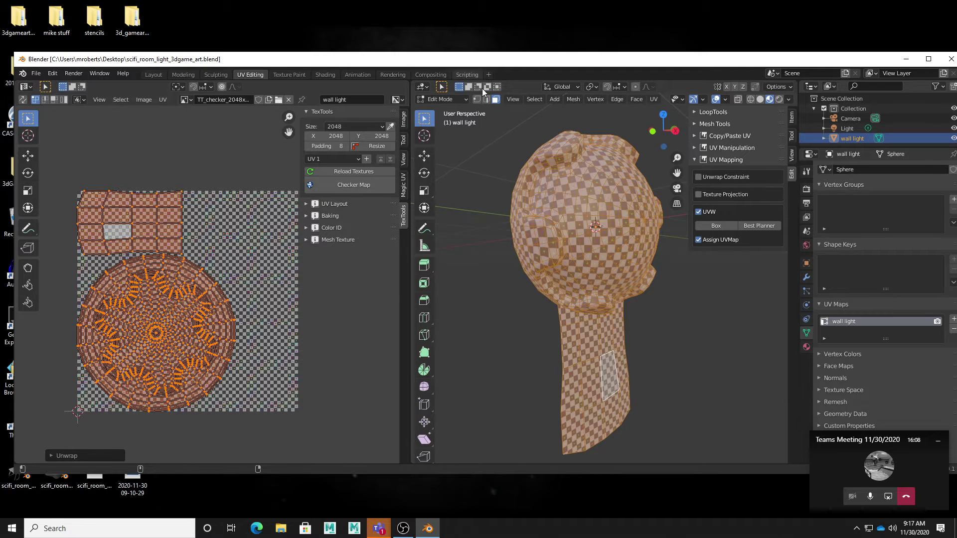
mouse_move(573, 230)
middle_mouse_down()
mouse_move(551, 241)
mouse_move(558, 219)
mouse_move(570, 261)
mouse_move(565, 219)
middle_mouse_up()
middle_click_drag(565, 220, 566, 151, "ctrl")
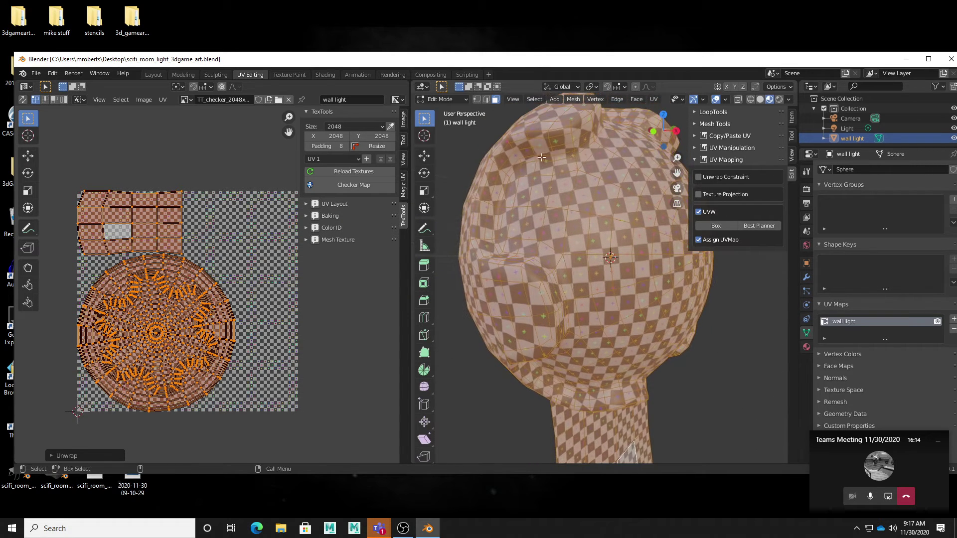
middle_click_drag(514, 221, 566, 185)
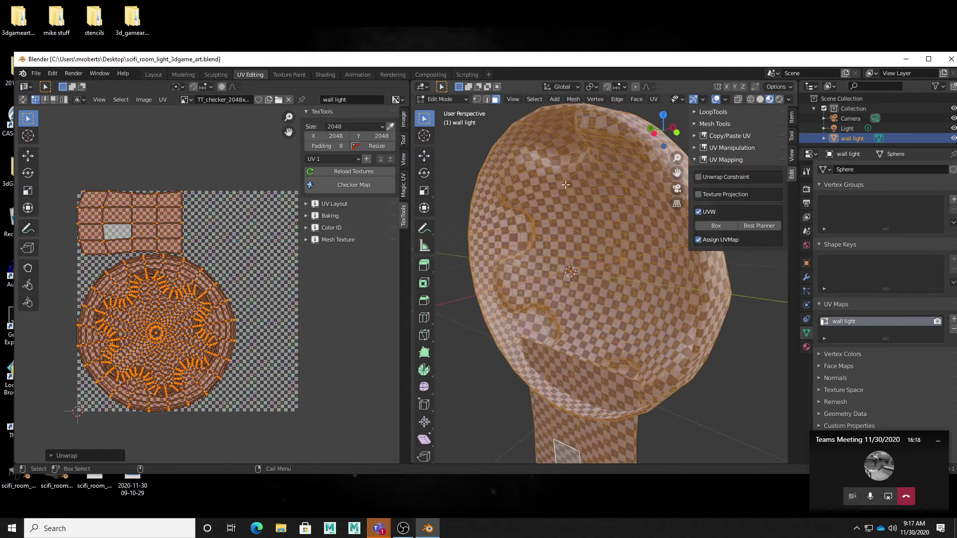
middle_click_drag(555, 131, 558, 151)
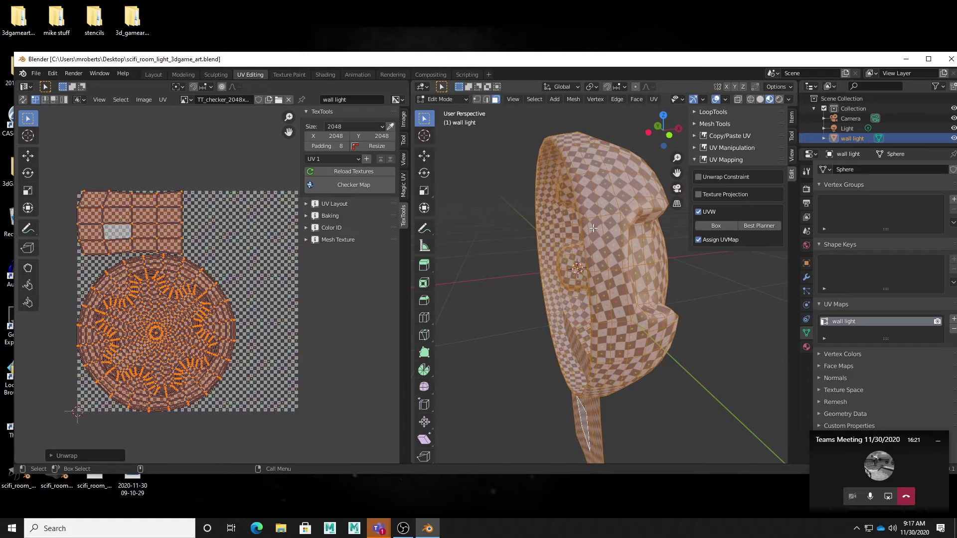
middle_click_drag(593, 228, 600, 257)
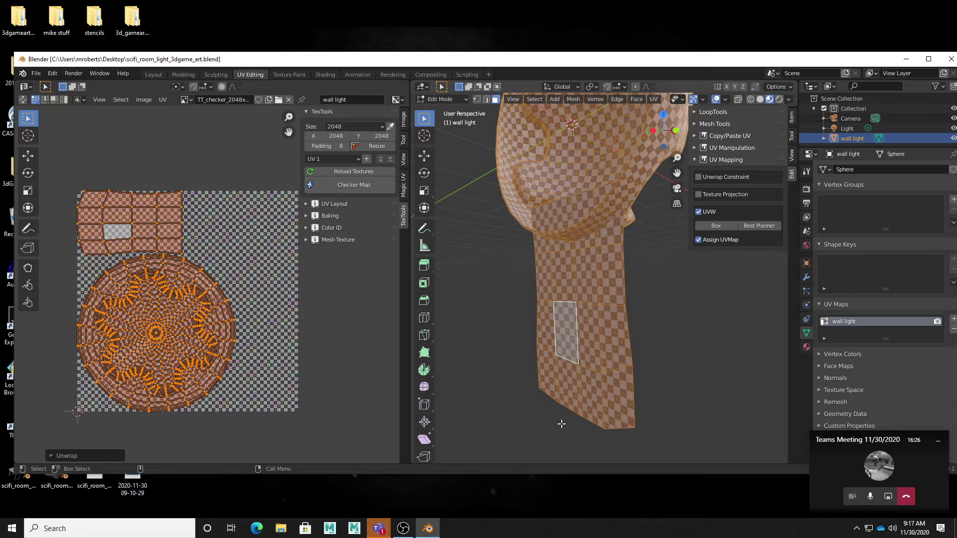
middle_click_drag(596, 283, 531, 294)
right_click_drag(531, 296, 521, 295, "alt")
left_click_drag(521, 295, 536, 303, "alt")
right_click_drag(374, 311, 338, 307, "alt")
middle_click_drag(337, 306, 331, 315, "alt")
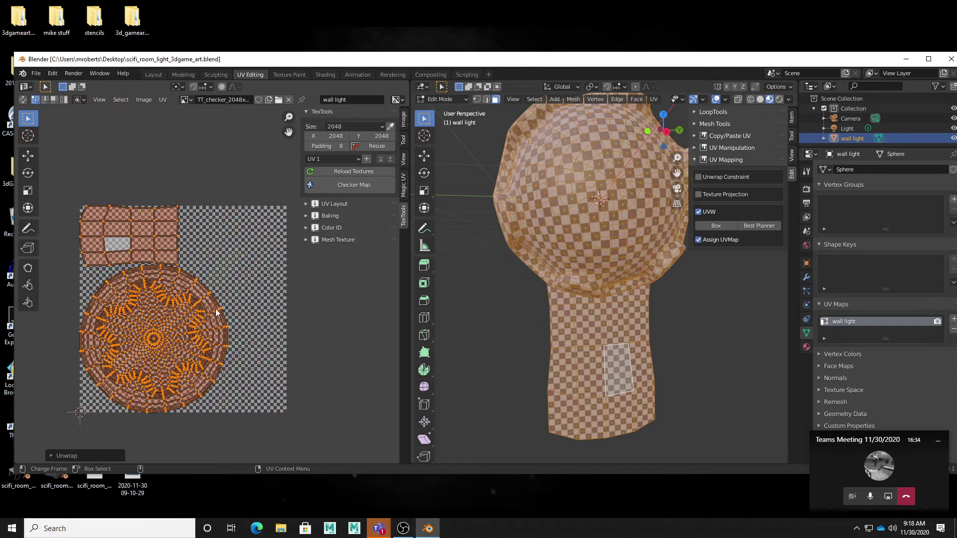
Step: Average the scale of the selected UV islands and pack them into the UV space
left_click(163, 100)
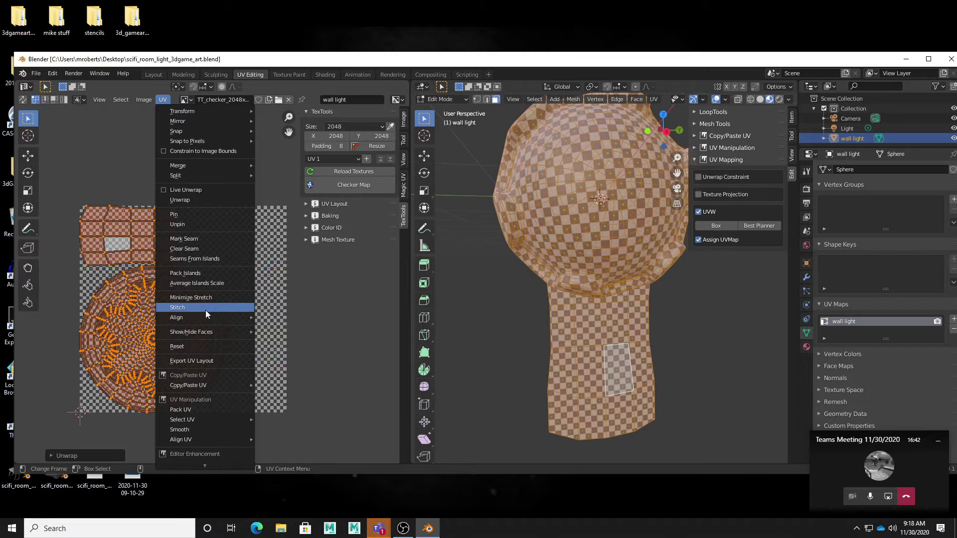
left_click(198, 283)
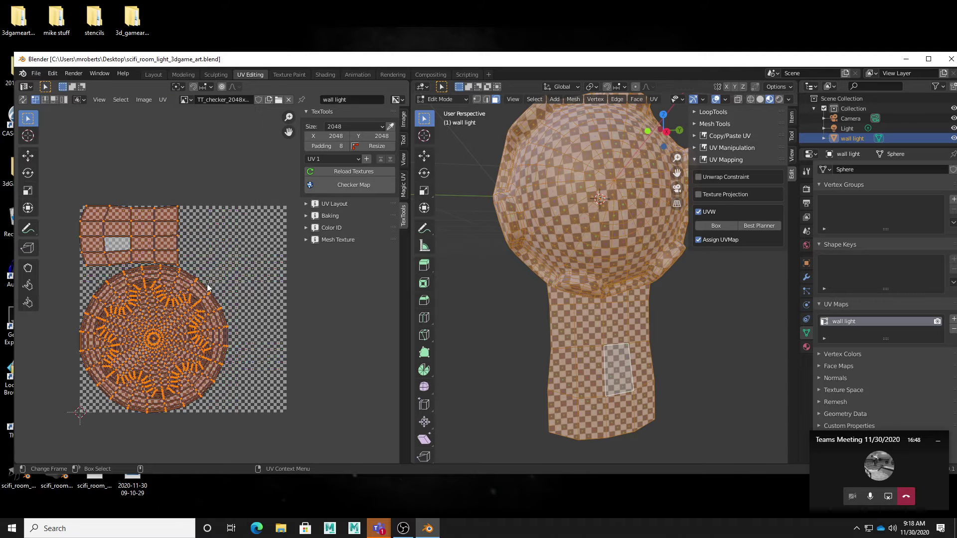
left_click(162, 101)
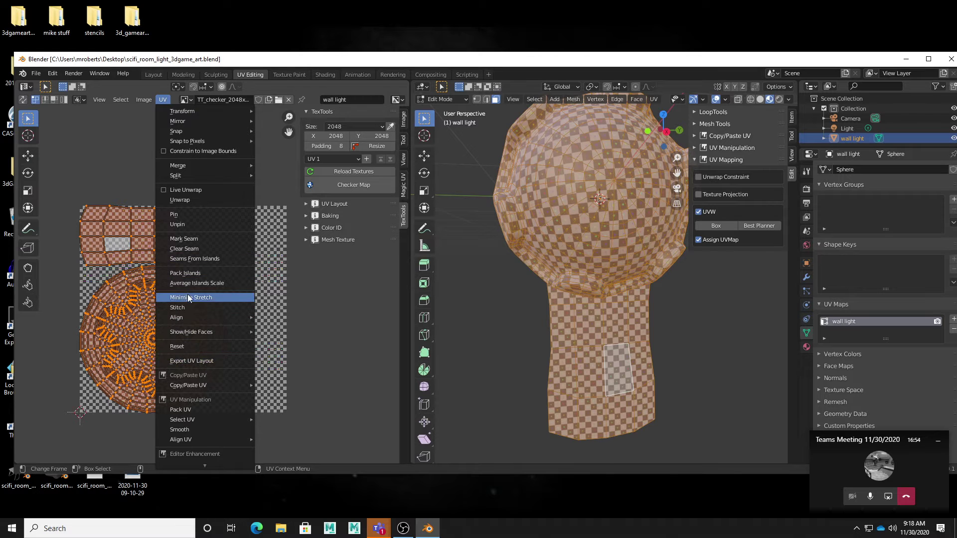
left_click(186, 274)
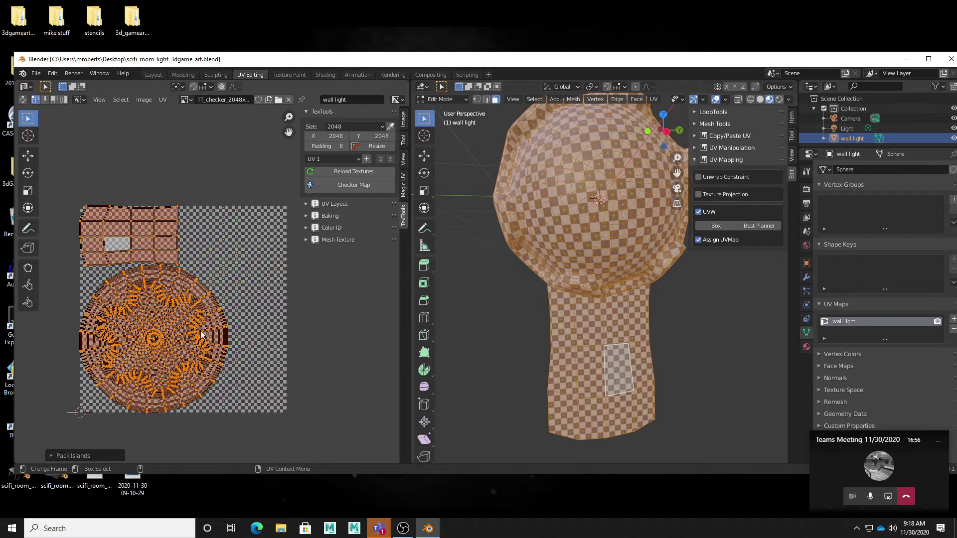
scroll(182, 271, "up", 3)
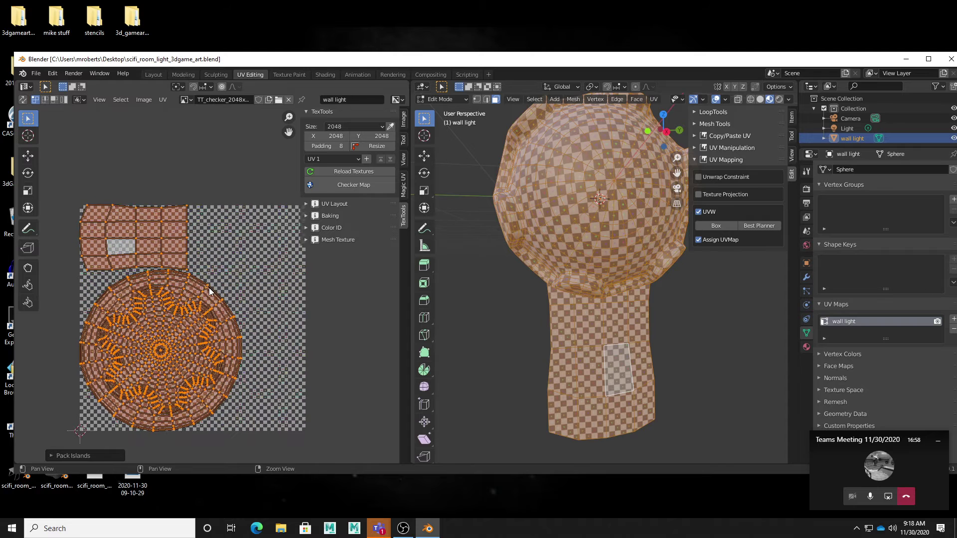
Step: Switch UV selection to whole islands, try picking the stem and dome islands, and leave the rectangular stem island selected
middle_click_drag(132, 246, 147, 251)
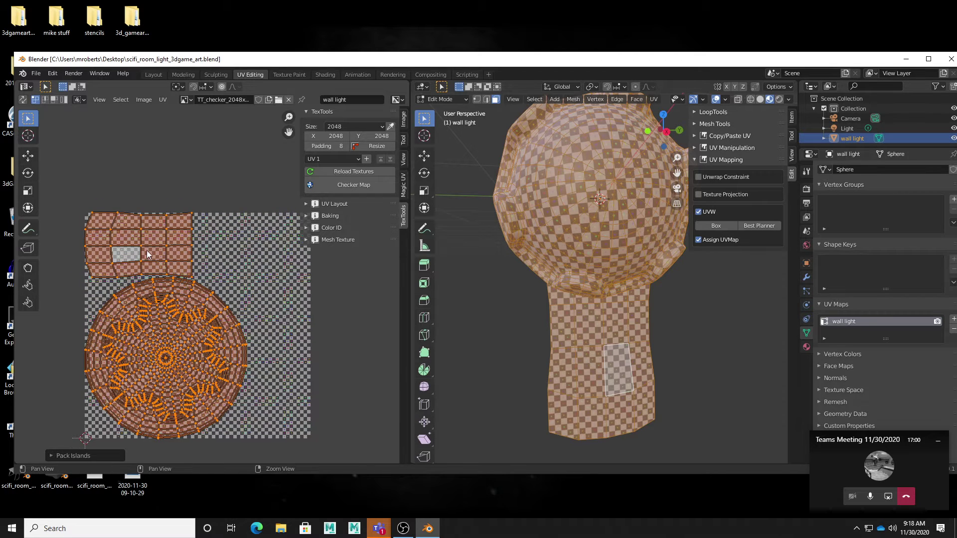
key("4")
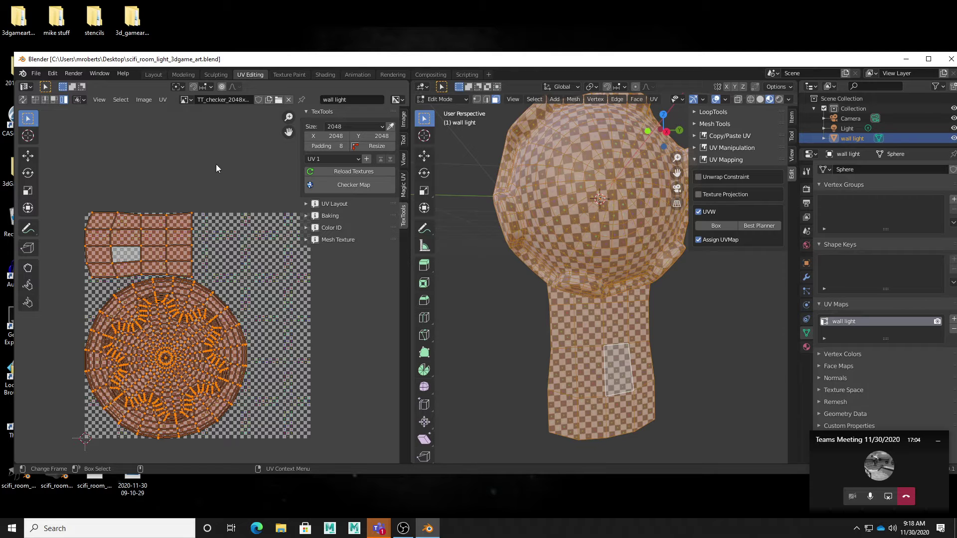
left_click(179, 226)
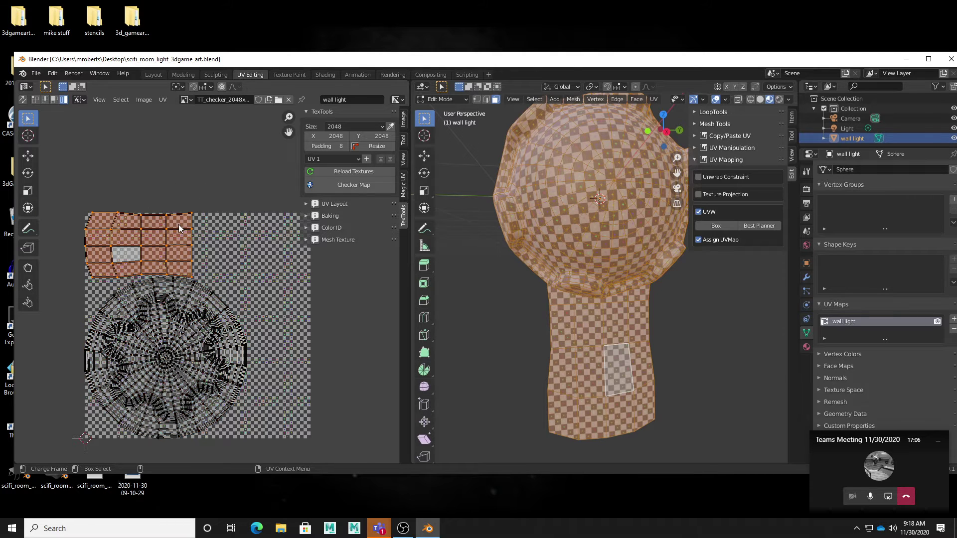
left_click(174, 324)
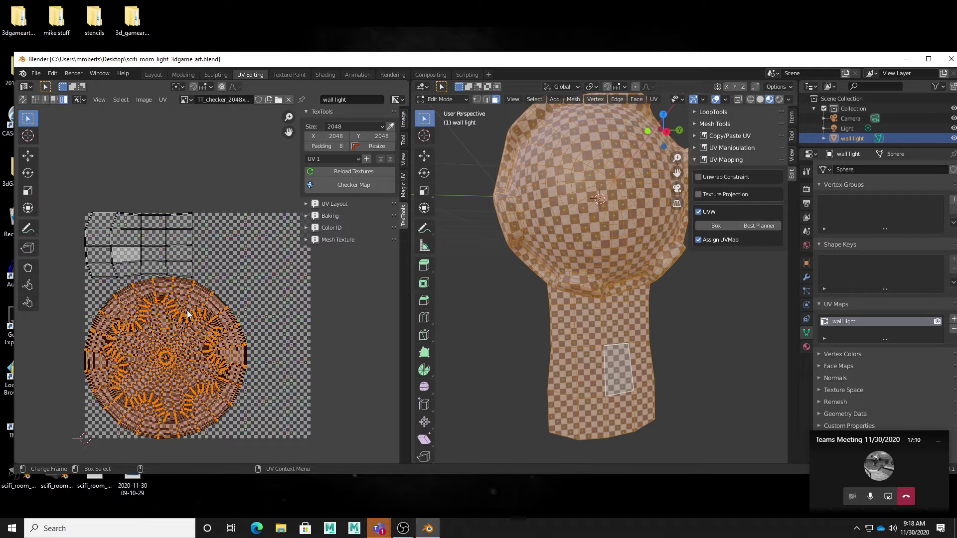
left_click(160, 245)
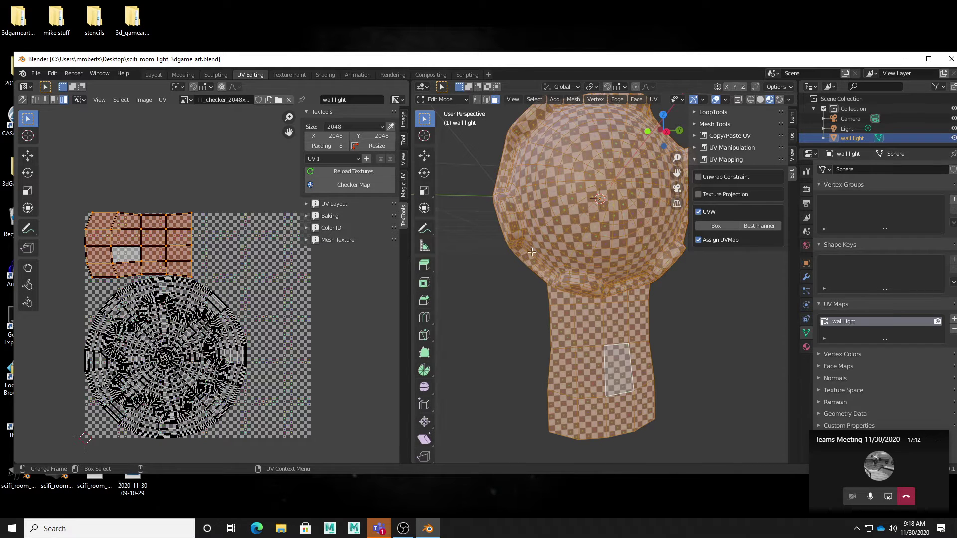
middle_click_drag(279, 278, 258, 283)
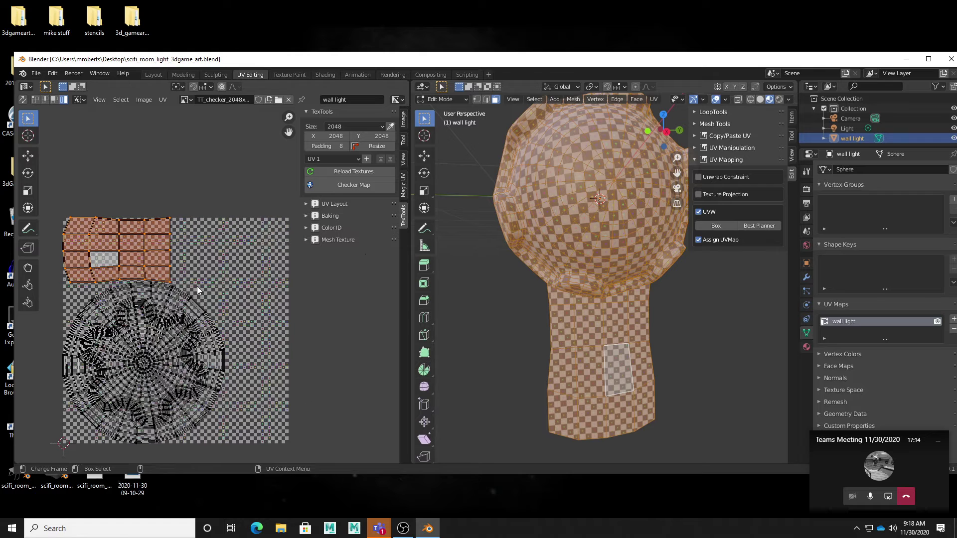
Step: Try moving the stem UV island sideways into the empty space above and beside the dome island
key("shift+space")
key("g")
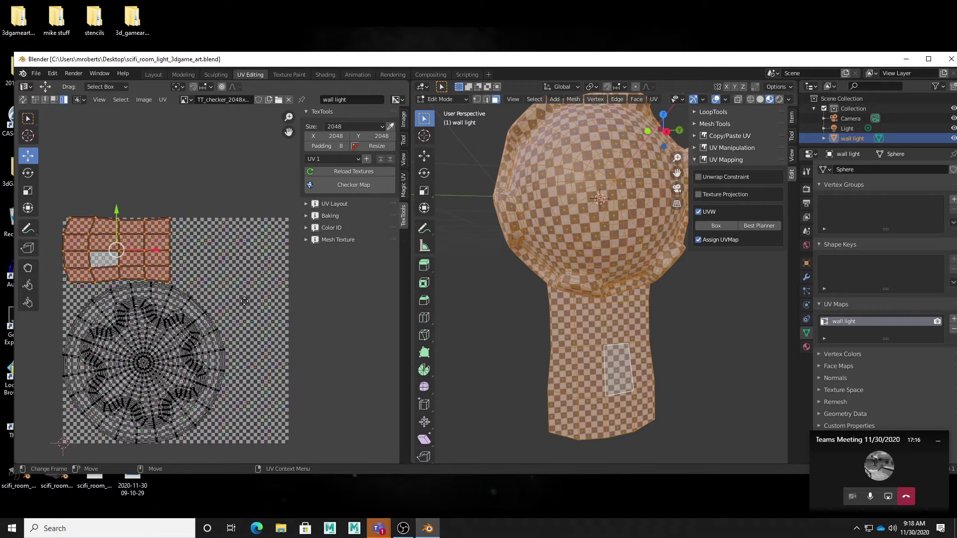
key("g")
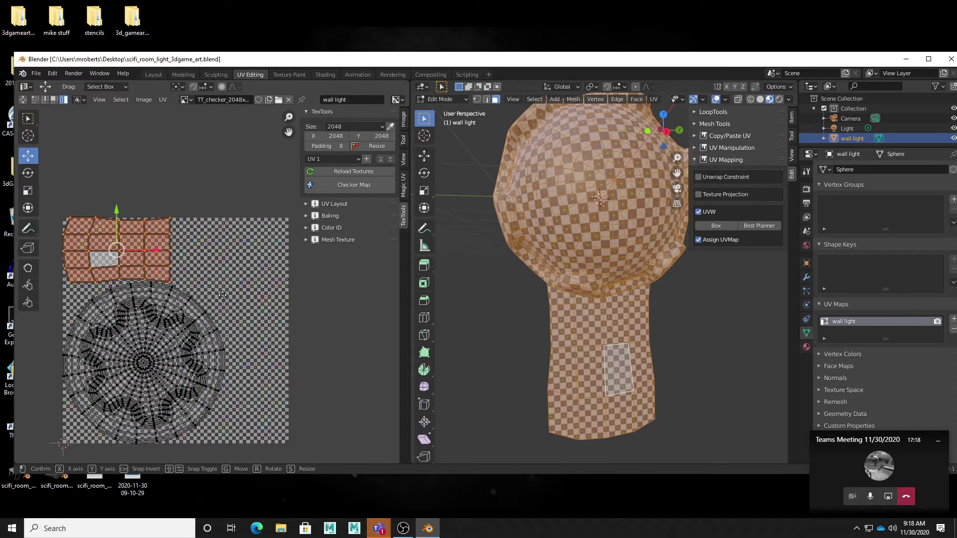
left_click_drag(119, 251, 206, 258)
key("g")
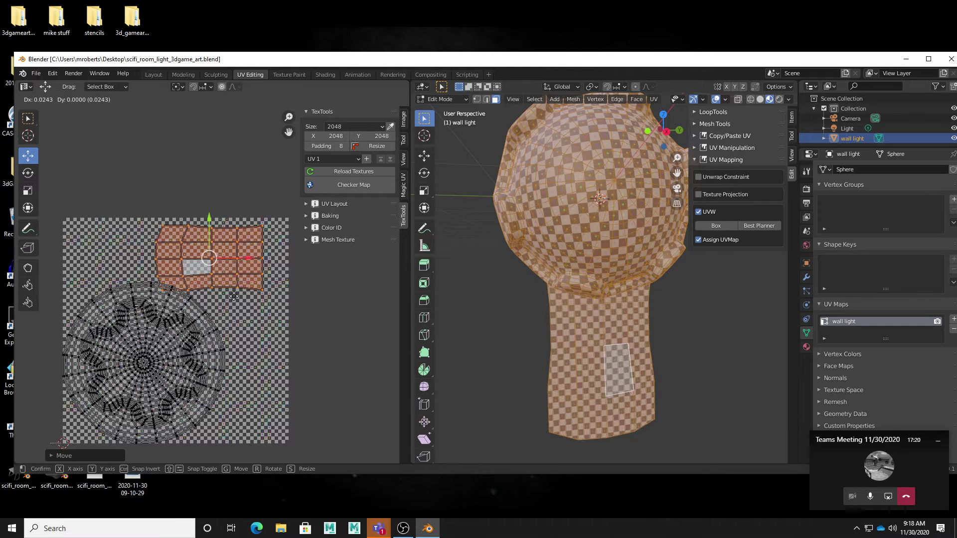
left_click(237, 297)
Step: Try rotating the stem UV island diagonally and shifting it beside the dome island, and undo the rotation and moves
key("shift+space")
key("r")
left_click_drag(276, 300, 270, 327)
key("shift+space")
key("g")
key("g")
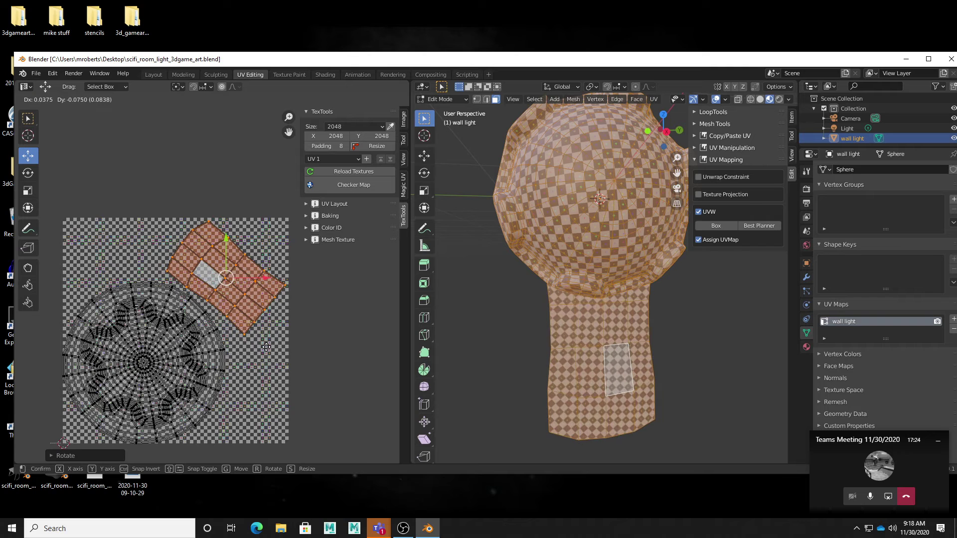
left_click(266, 347)
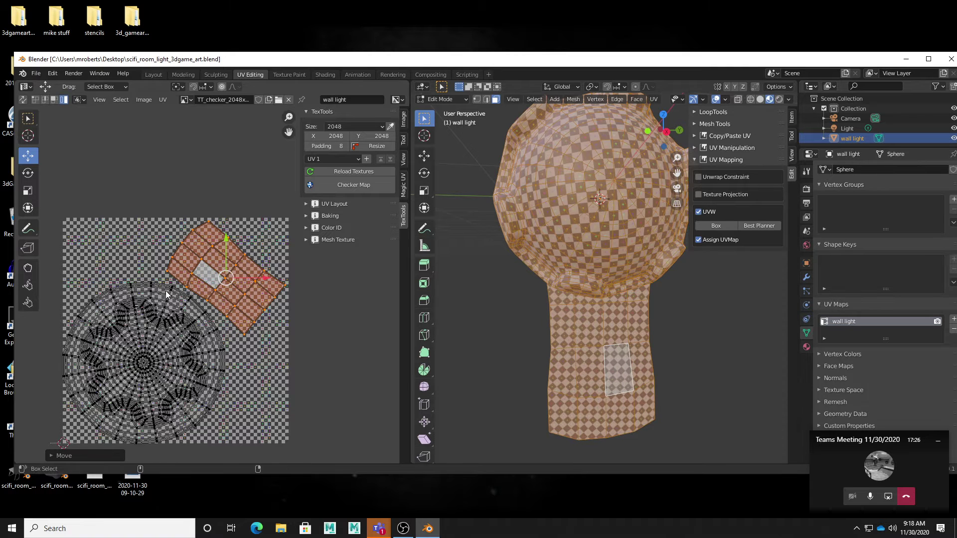
key("ctrl+z")
key("ctrl+z")
key("ctrl+z")
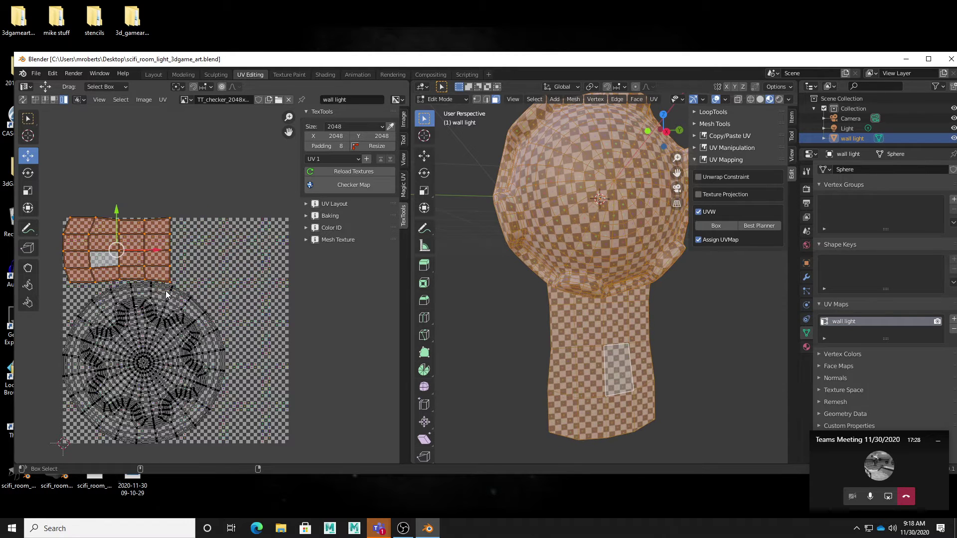
Step: Try the TexTools Rectify operation on the stem UV island, check the stem's checker pattern, and undo it
scroll(214, 269, "up", 1)
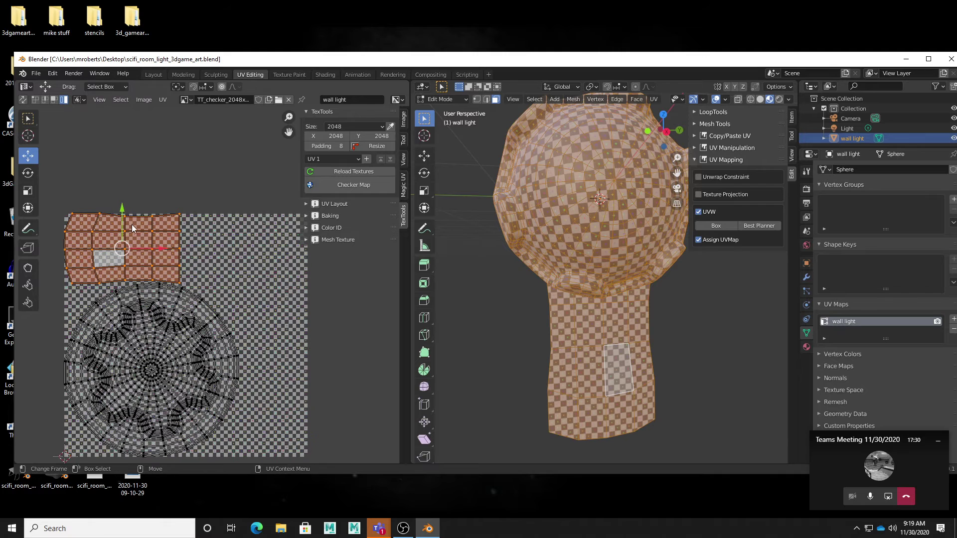
left_click(328, 205)
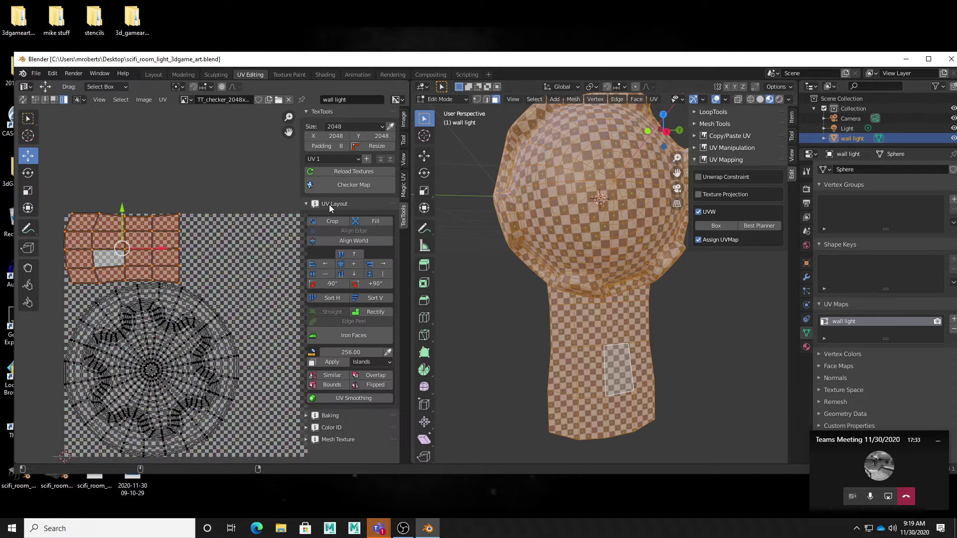
left_click(372, 312)
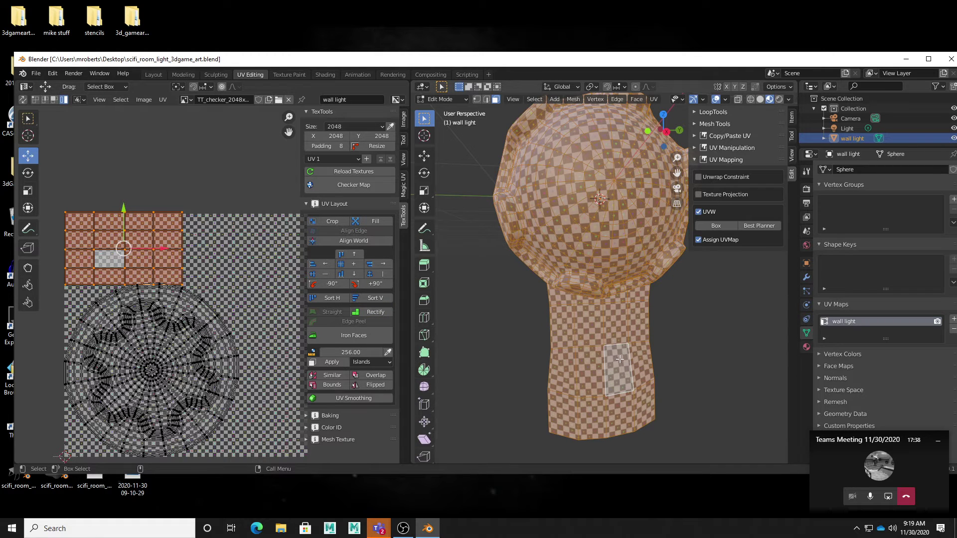
middle_click_drag(618, 356, 653, 329)
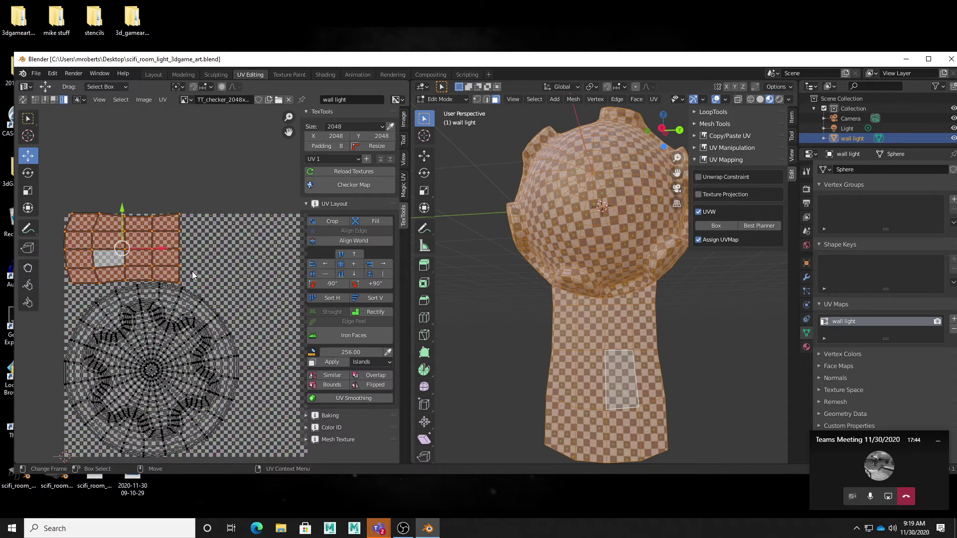
Step: Scale the selected stem UV island down slightly
mouse_move(192, 274)
middle_mouse_down()
mouse_move(192, 283)
mouse_move(199, 274)
middle_mouse_up()
scroll(199, 274, "up", 1)
key("s")
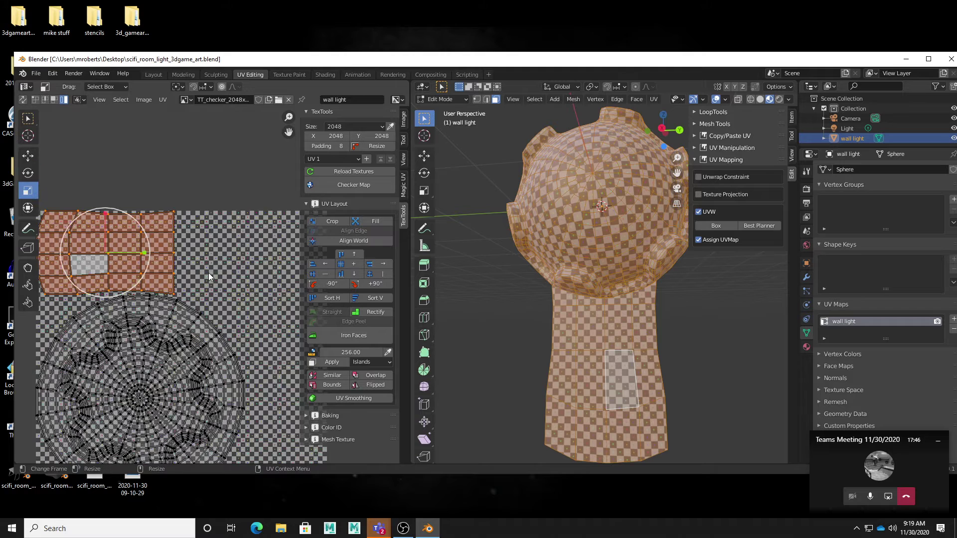
left_click(200, 275)
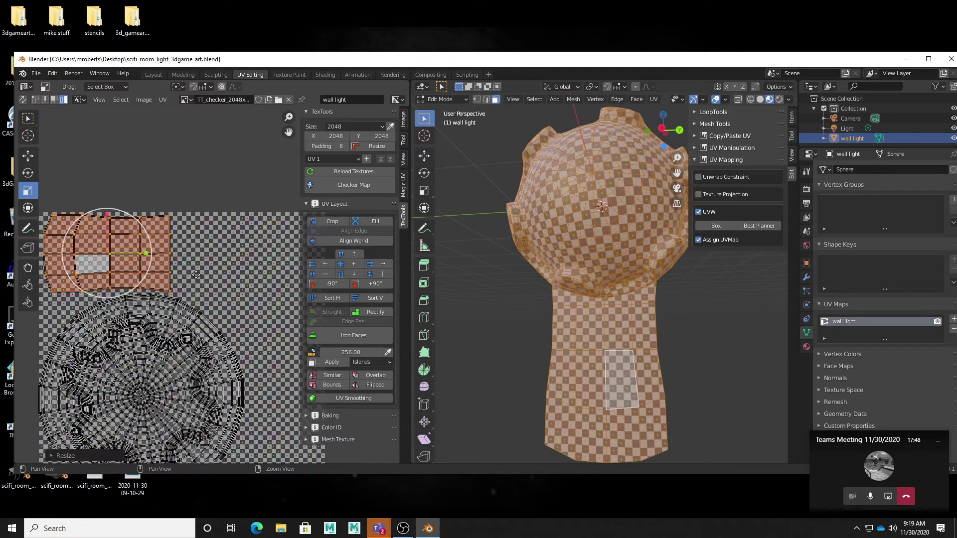
scroll(169, 284, "down", 2)
Step: Scale the round dome UV island down and move it toward the middle of the UV space's lower edge
left_click(178, 286)
middle_click_drag(187, 278, 162, 279)
key("w")
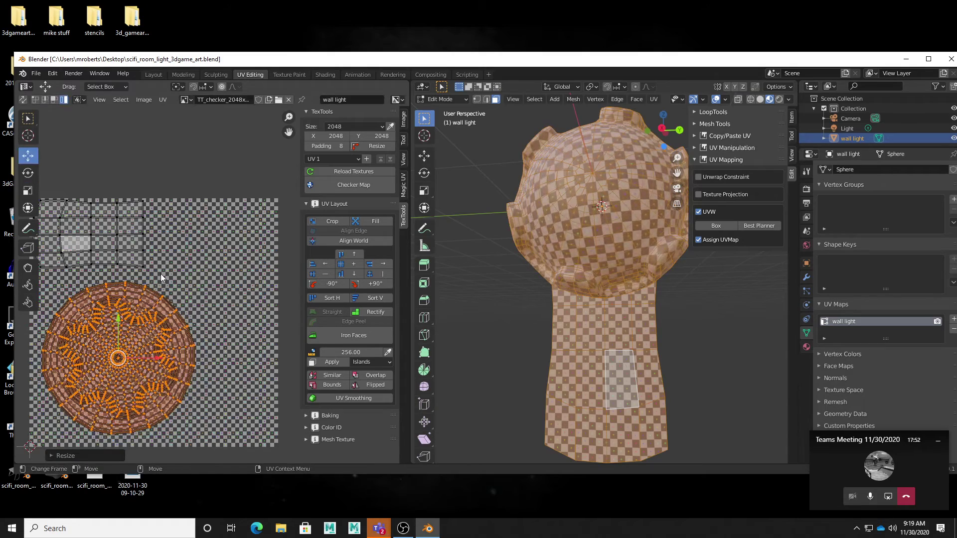
key("g")
left_click(202, 285)
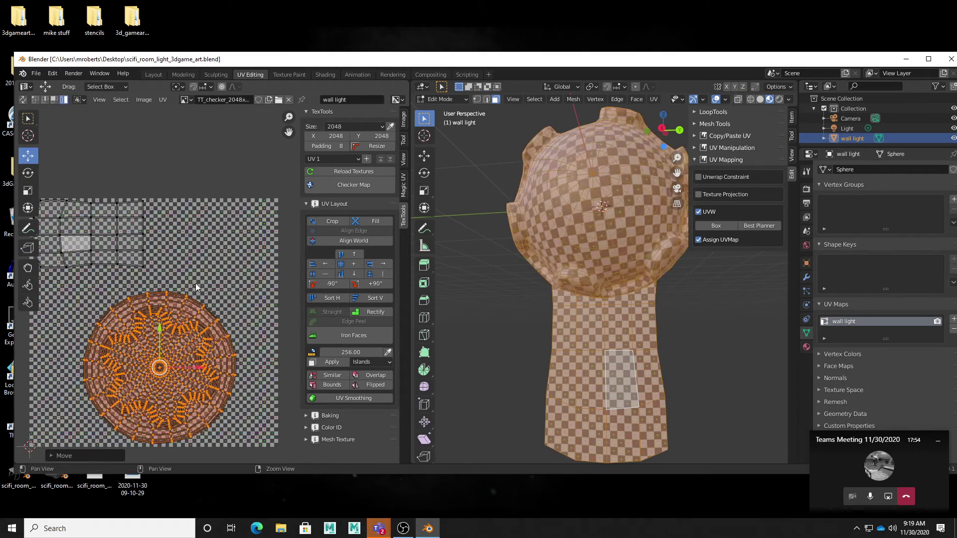
middle_click_drag(202, 285, 209, 282)
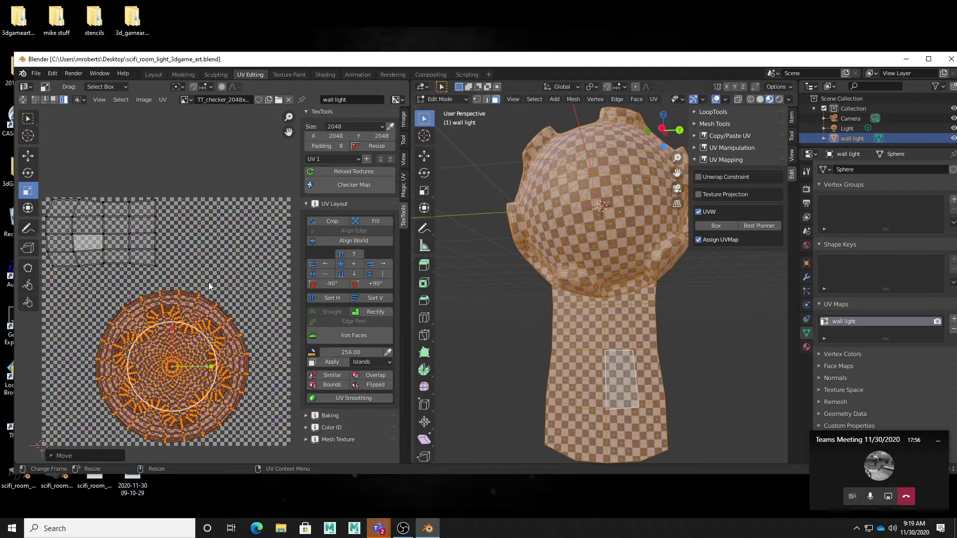
Step: Enlarge the stem UV island above the dome island and deselect all UVs
left_click(121, 238)
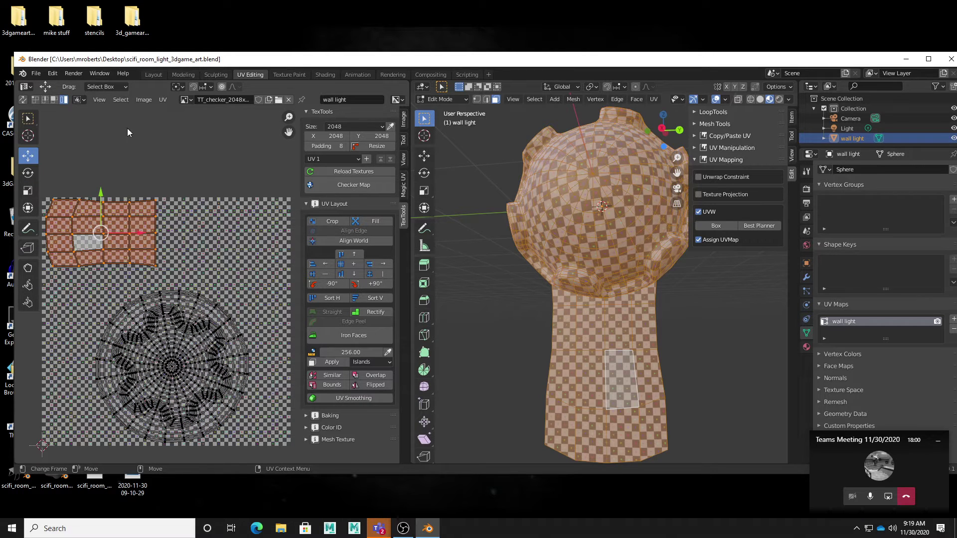
left_click(187, 320)
left_click(143, 238)
key("r")
middle_click_drag(124, 295, 166, 307)
key("w")
key("r")
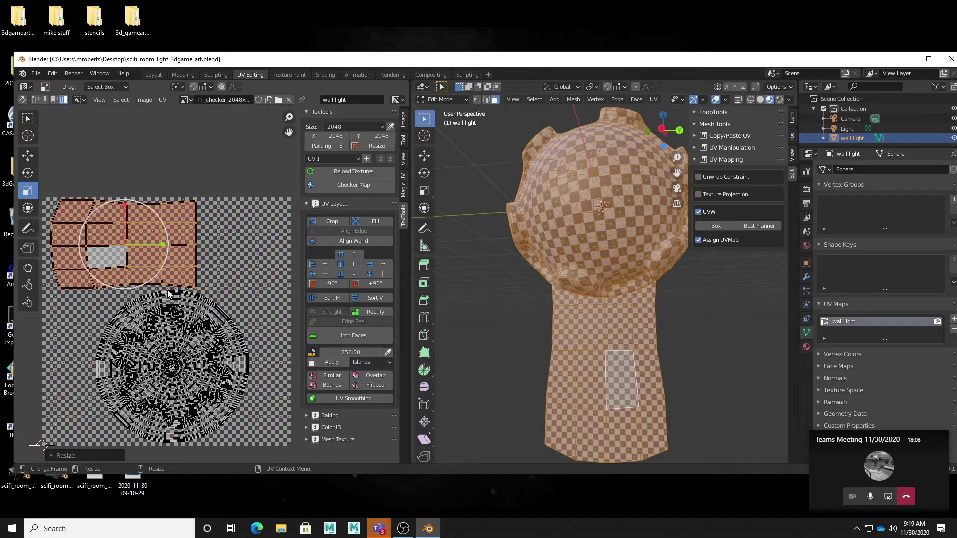
key("q")
left_click(255, 278)
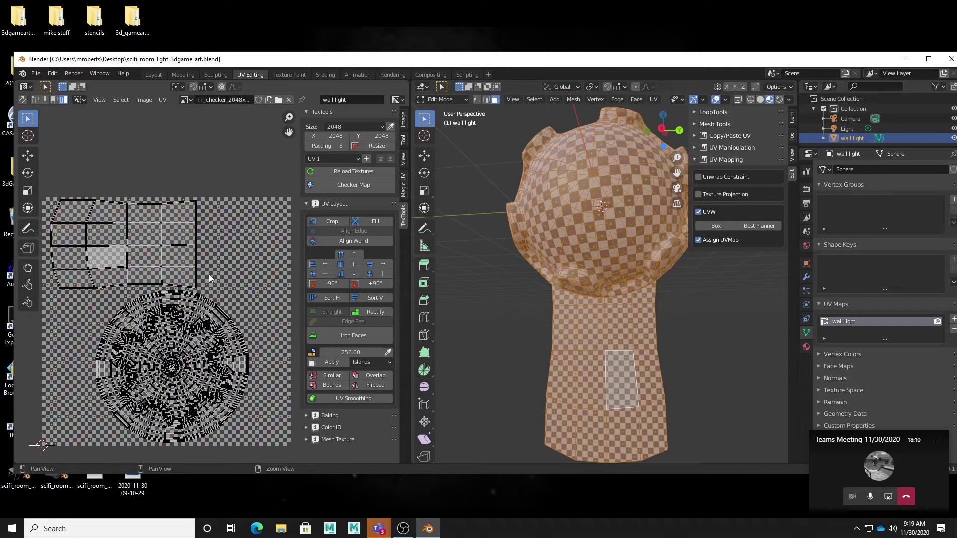
Step: Compare the size of the checker squares on the wall light's dome with those on its stem
scroll(209, 275, "down", 1)
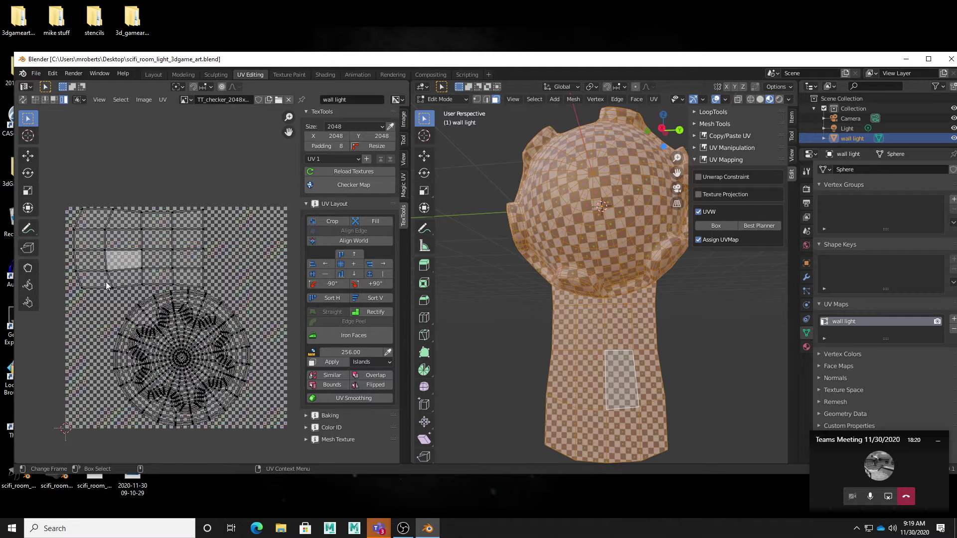
middle_click_drag(215, 332, 199, 335)
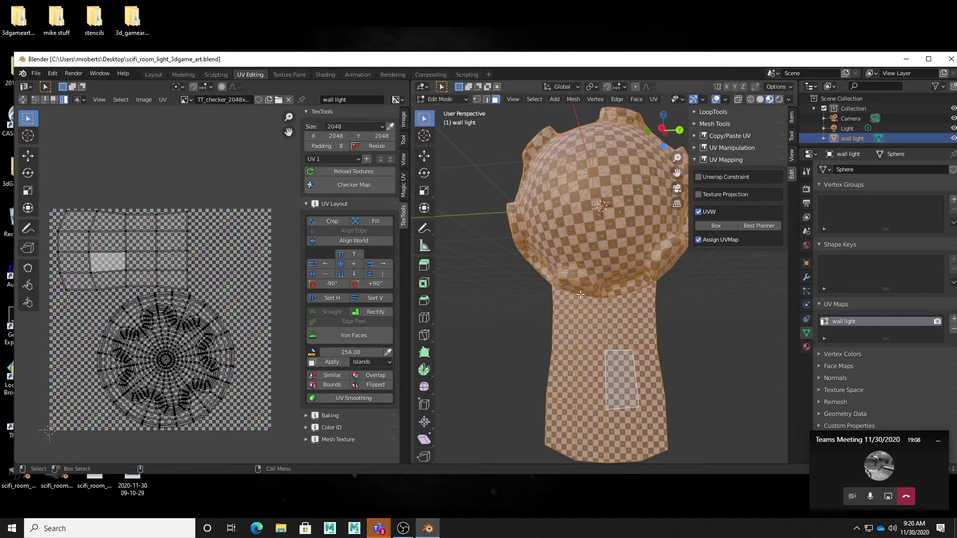
middle_click_drag(581, 294, 536, 274)
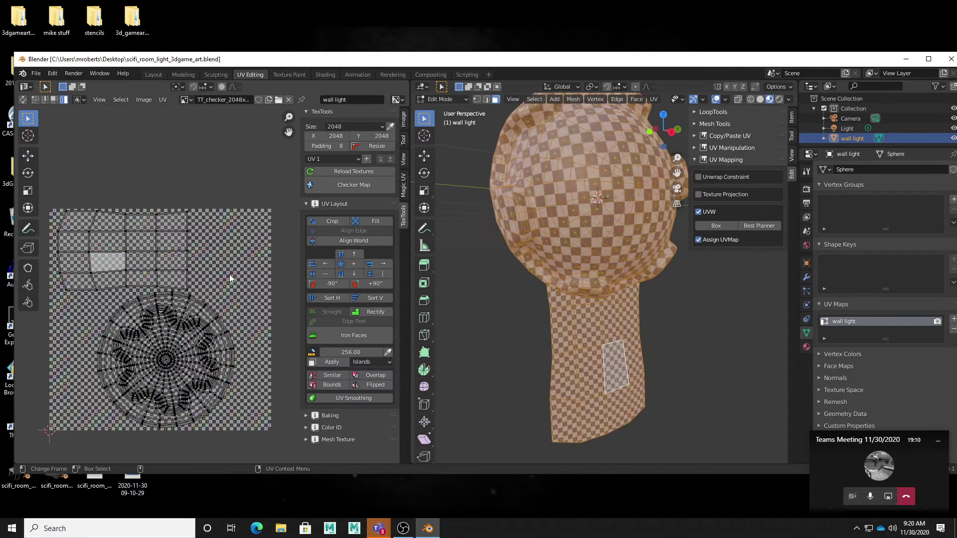
middle_click_drag(591, 260, 555, 274)
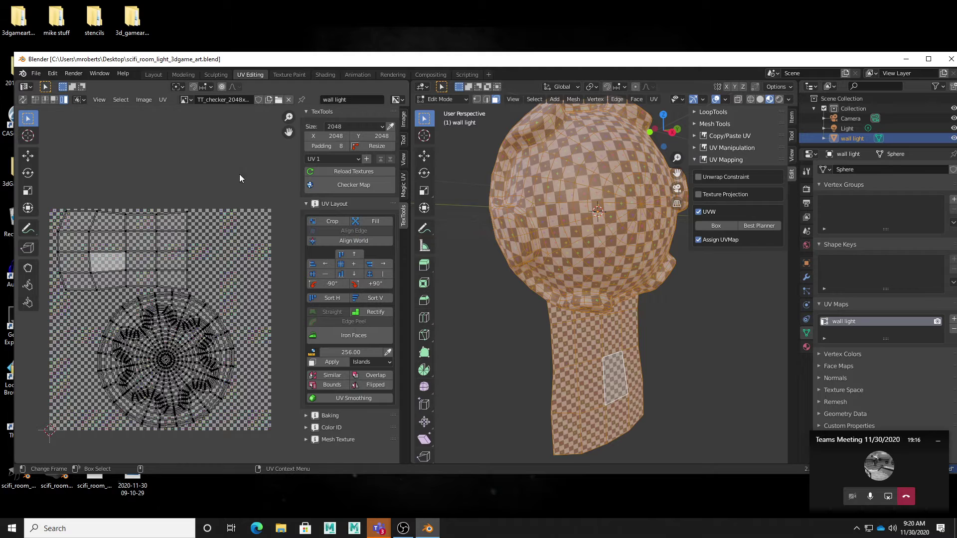
Step: Open the file scifi_room_lamp_3dgame_art.blend from the Desktop folder
left_click(37, 73)
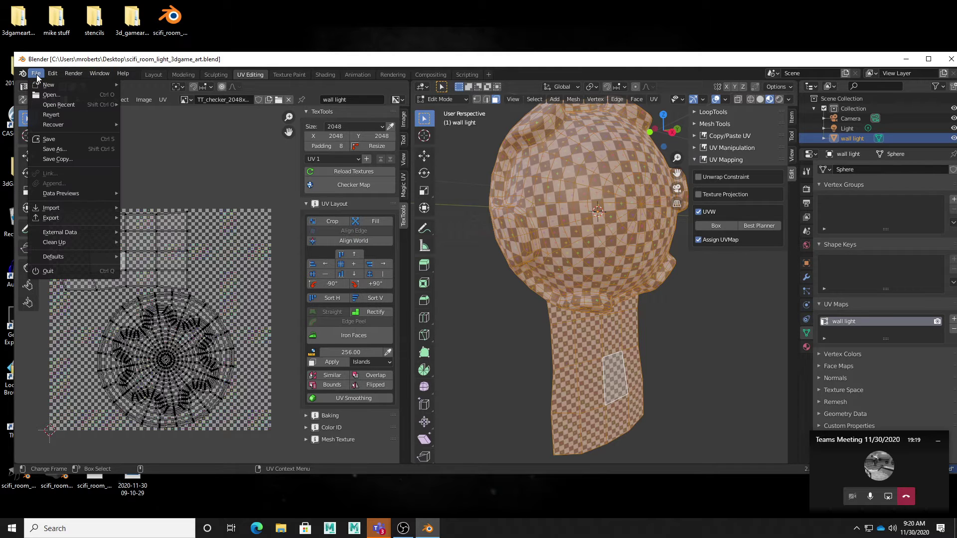
left_click(64, 95)
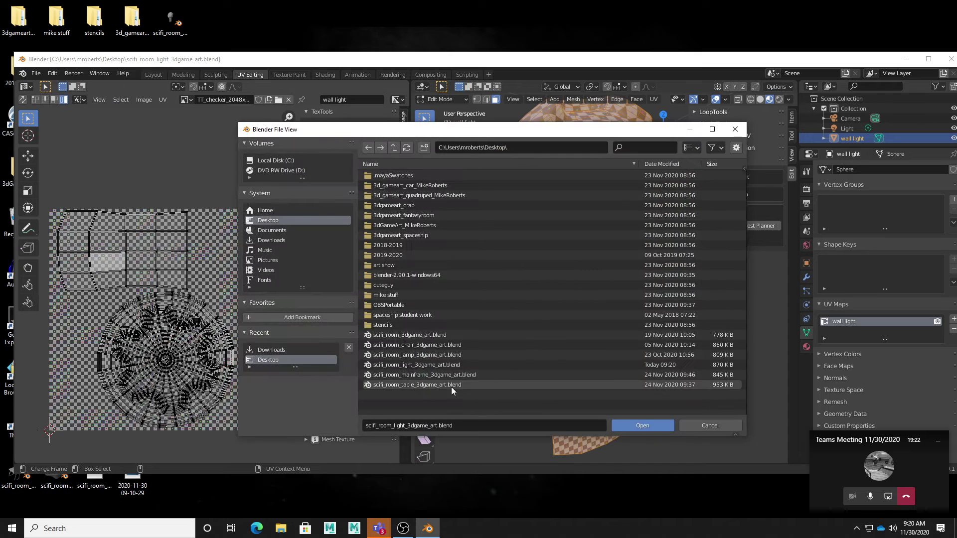
left_click(418, 355)
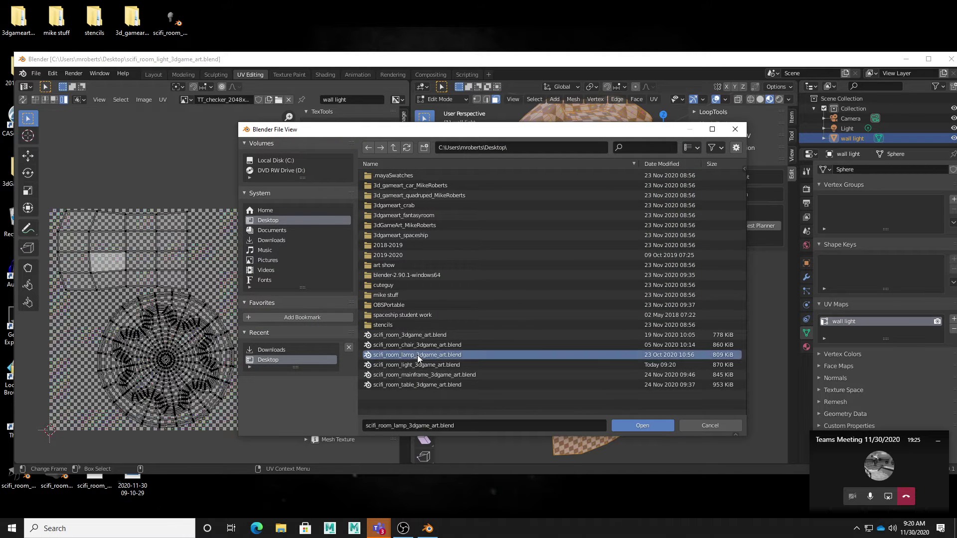
left_click(642, 425)
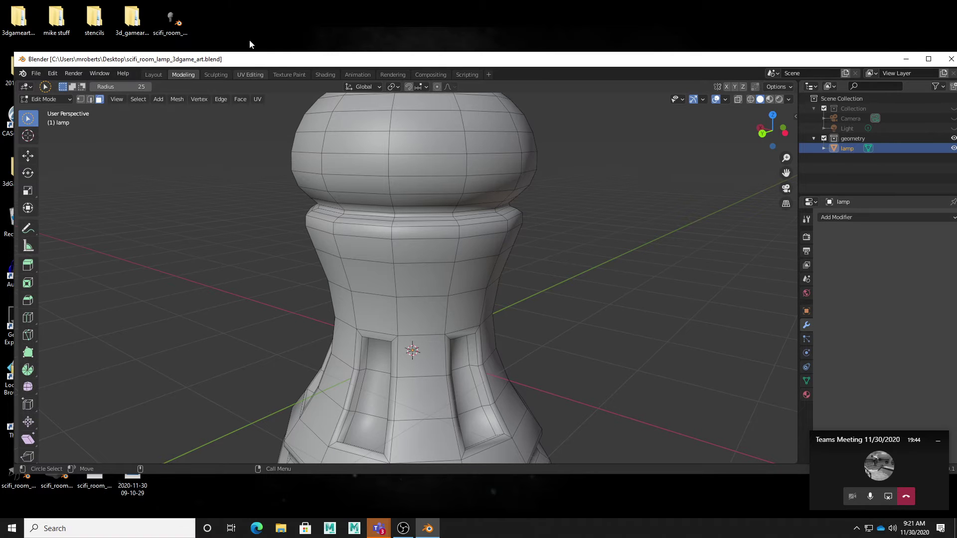
Step: Switch the lamp model to the UV Editing workspace and bring the whole lamp into view
left_click(248, 75)
scroll(639, 317, "up", 5)
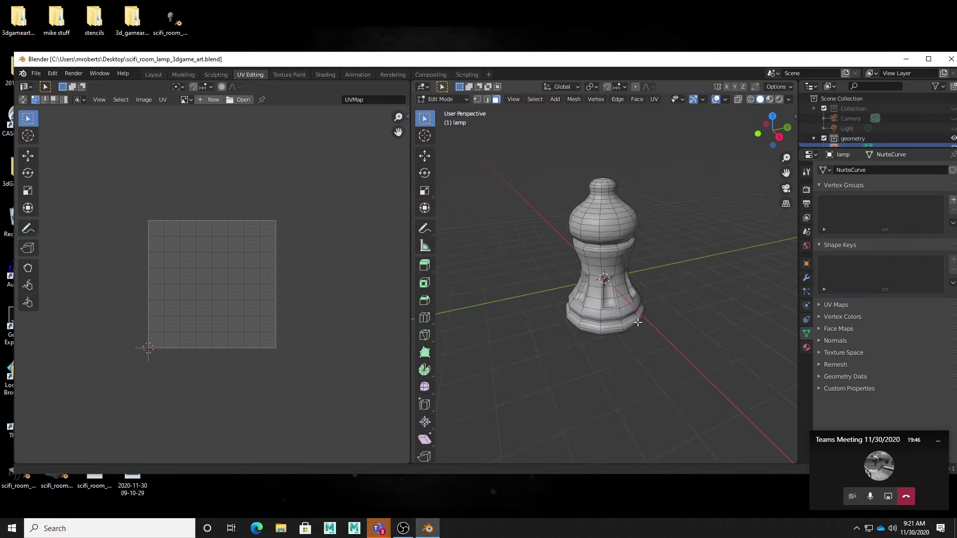
scroll(639, 317, "down", 4)
mouse_move(639, 317)
middle_mouse_down()
mouse_move(627, 332)
mouse_move(641, 318)
middle_mouse_up()
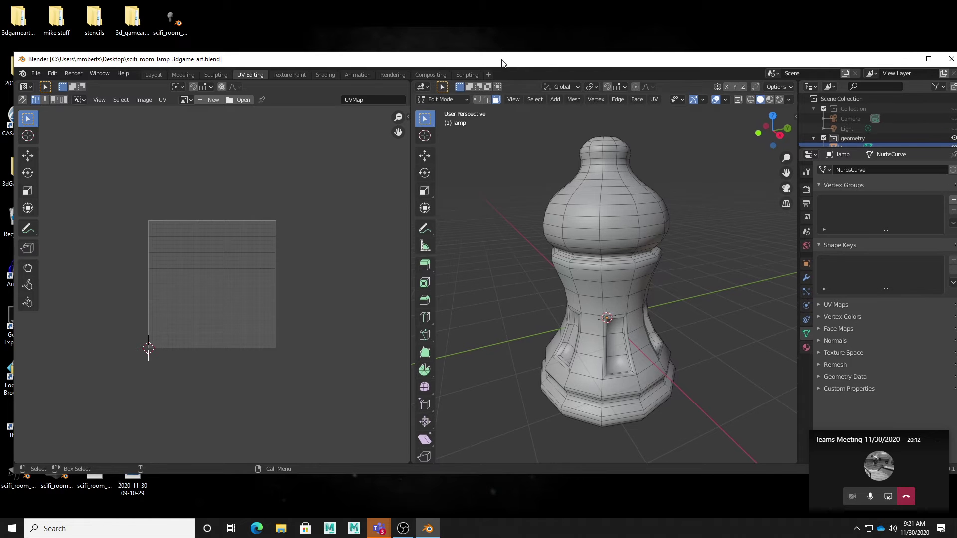
left_click_drag(504, 62, 496, 63)
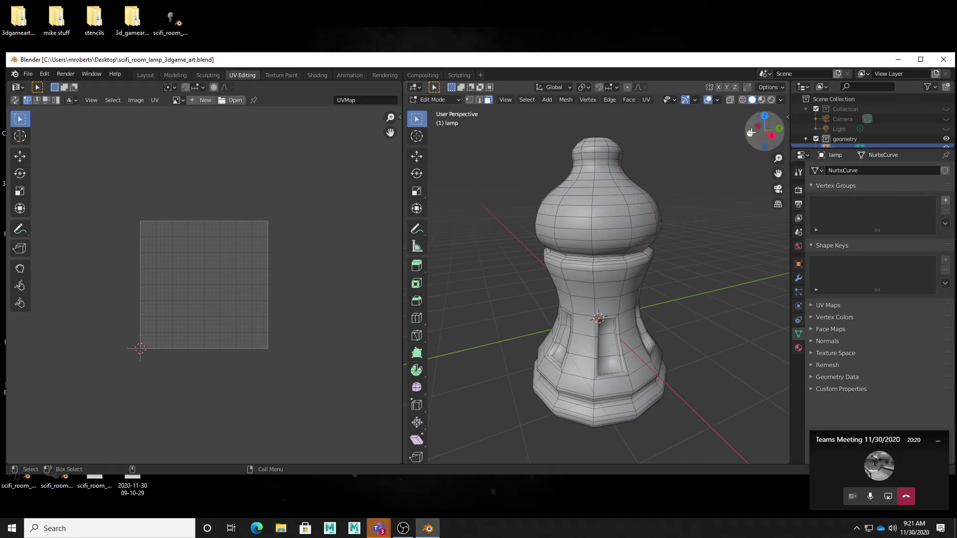
Step: Show the UV Mapping add-on tools beside the 3D view and enable the UVW option
left_click(789, 116)
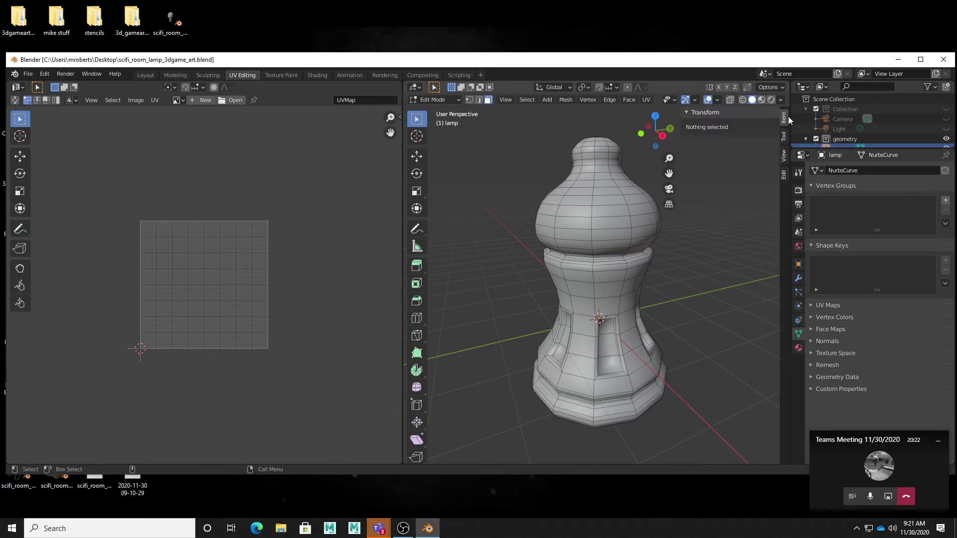
left_click(785, 174)
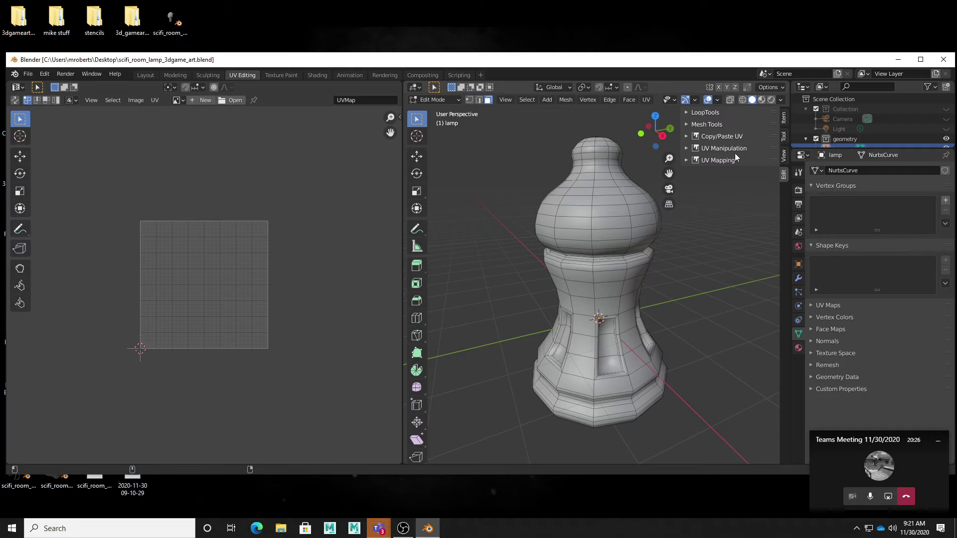
left_click(720, 160)
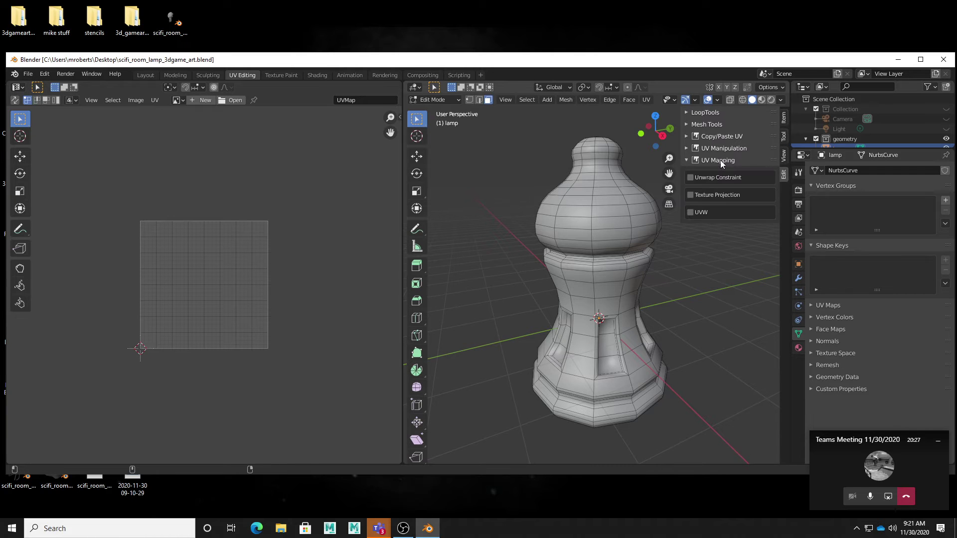
left_click(700, 214)
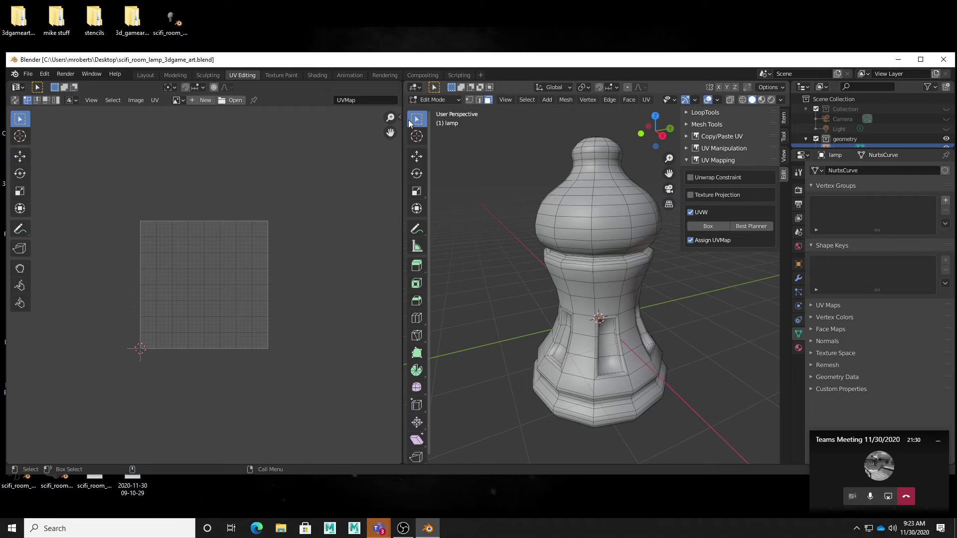
Step: Bring up the TexTools options in the UV editor and set the texture size to 2048
key("n")
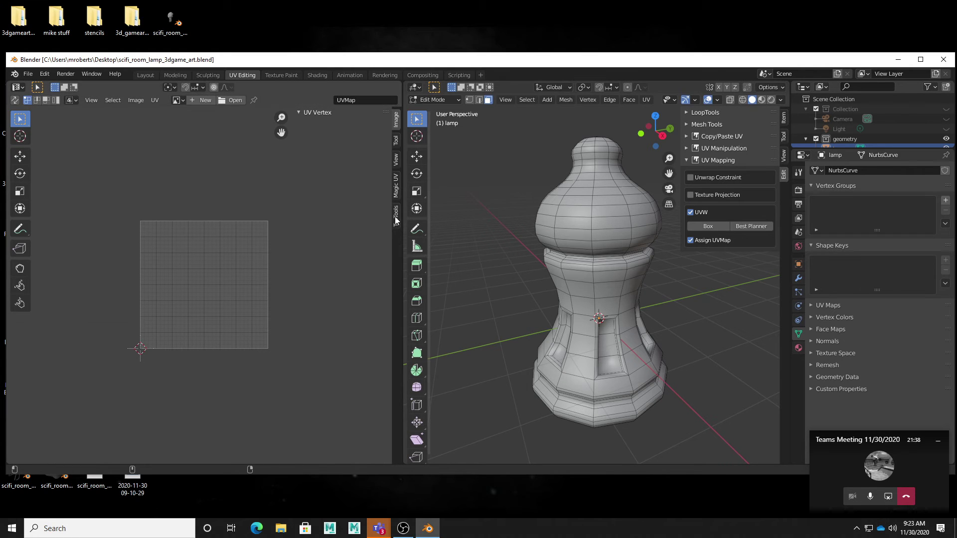
left_click(397, 191)
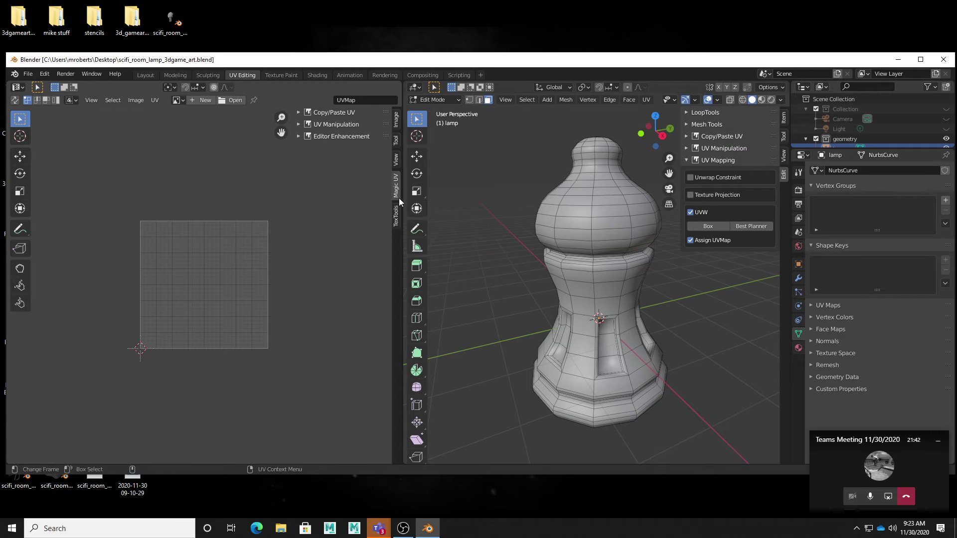
left_click(398, 216)
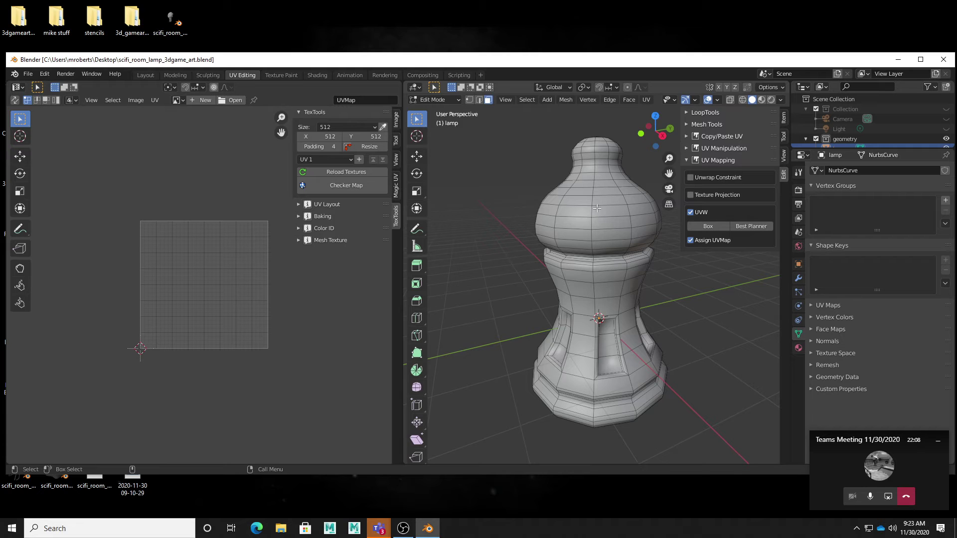
left_click(327, 127)
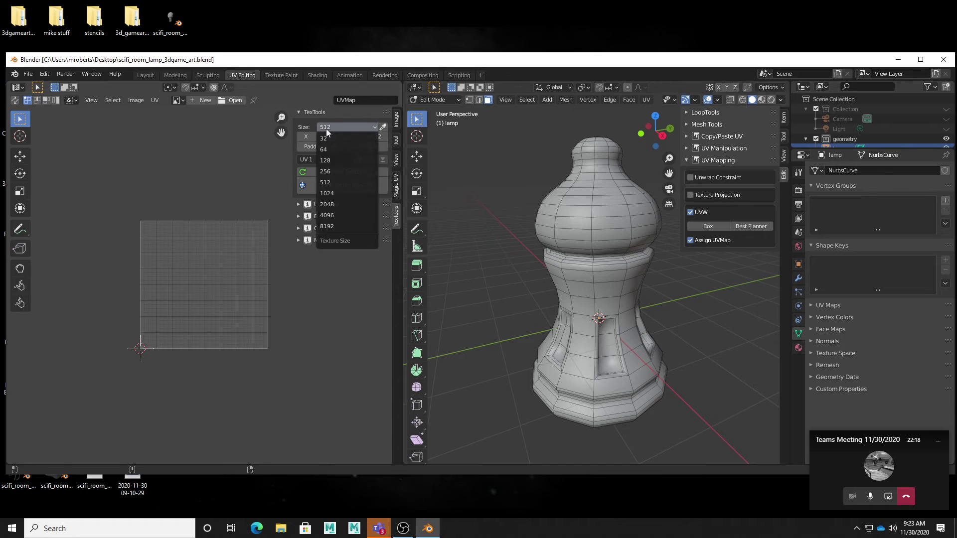
left_click(348, 204)
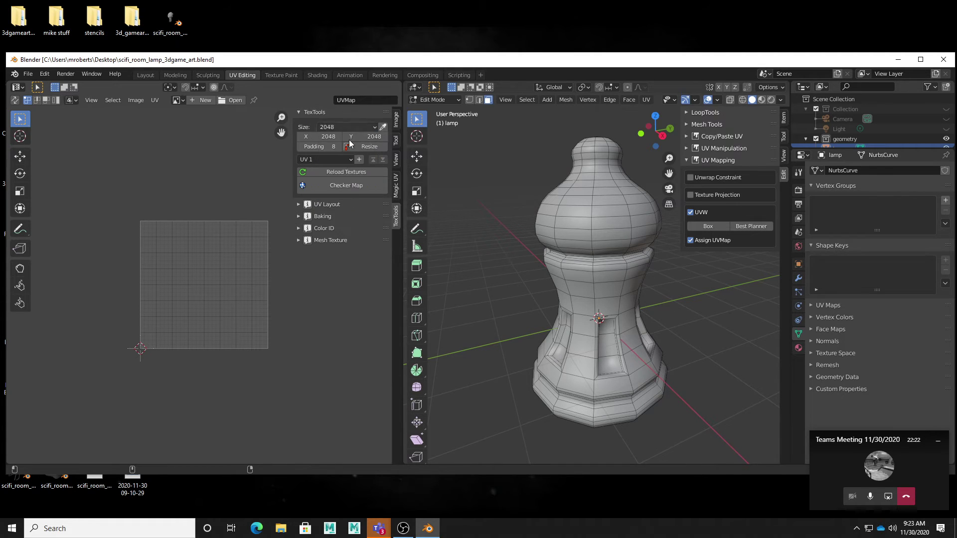
Step: Apply a TexTools checker map to the lamp and examine the pattern on its surface
left_click(353, 184)
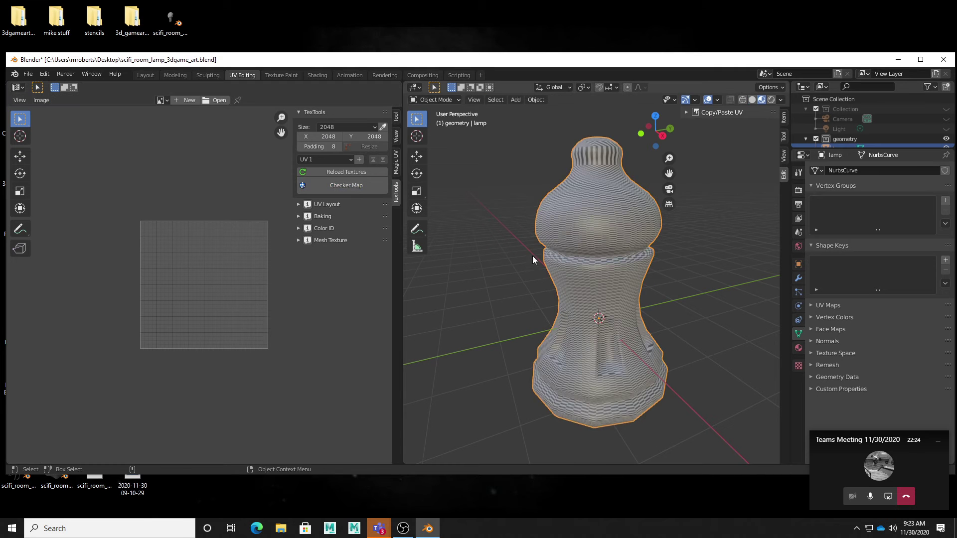
mouse_move(573, 279)
middle_mouse_down()
mouse_move(588, 282)
mouse_move(590, 303)
mouse_move(587, 286)
middle_mouse_up()
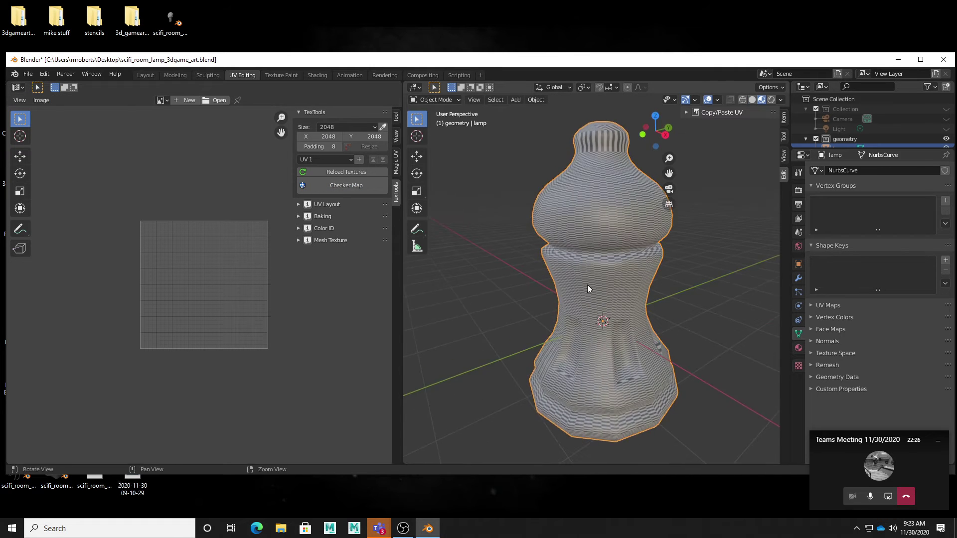
scroll(617, 298, "up", 5)
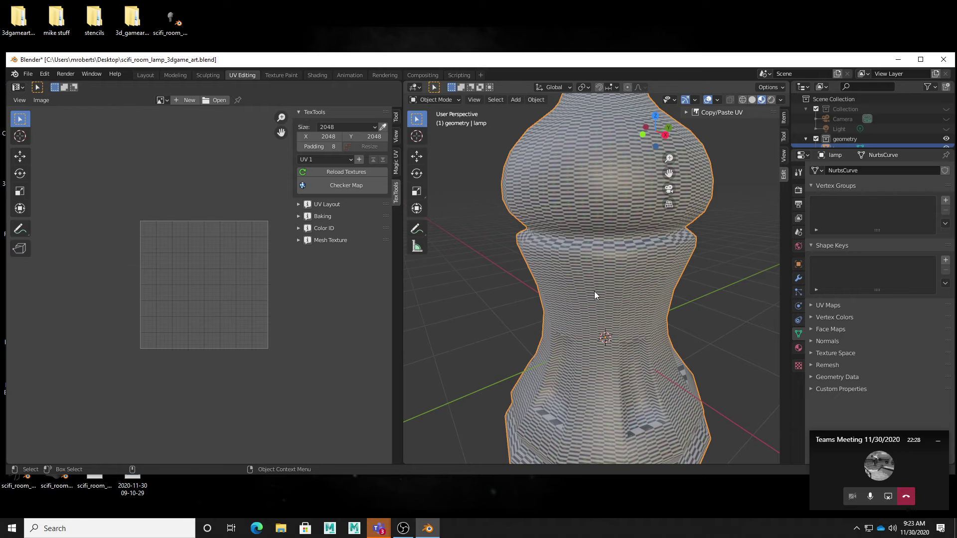
scroll(594, 291, "down", 5)
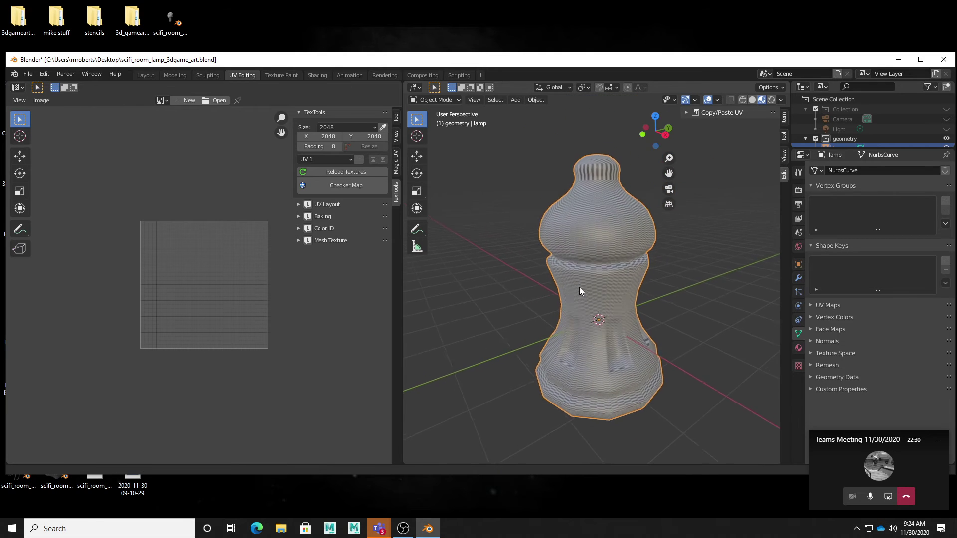
middle_click_drag(579, 287, 573, 293, "shift")
scroll(904, 125, "down", 2)
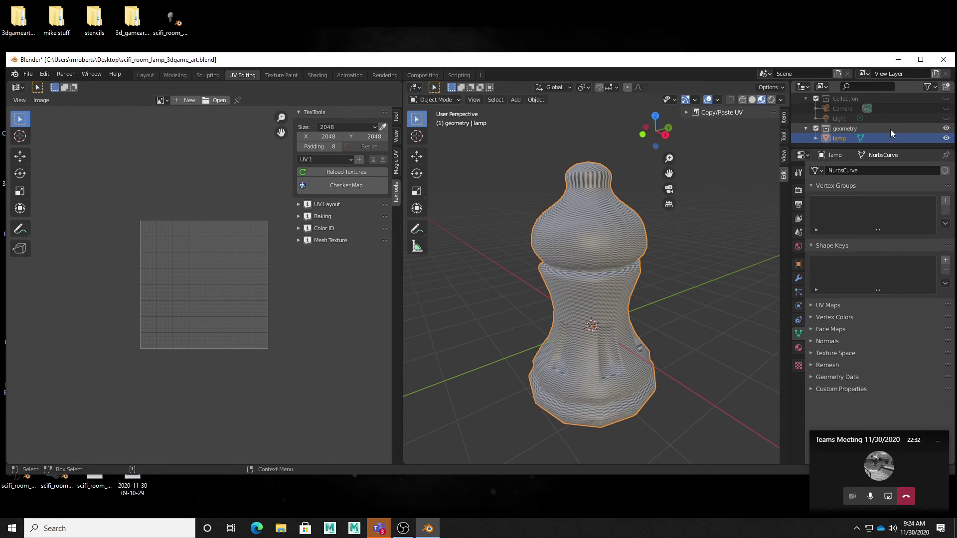
Step: Rename the lamp mesh's UV map as lamp
left_click(827, 305)
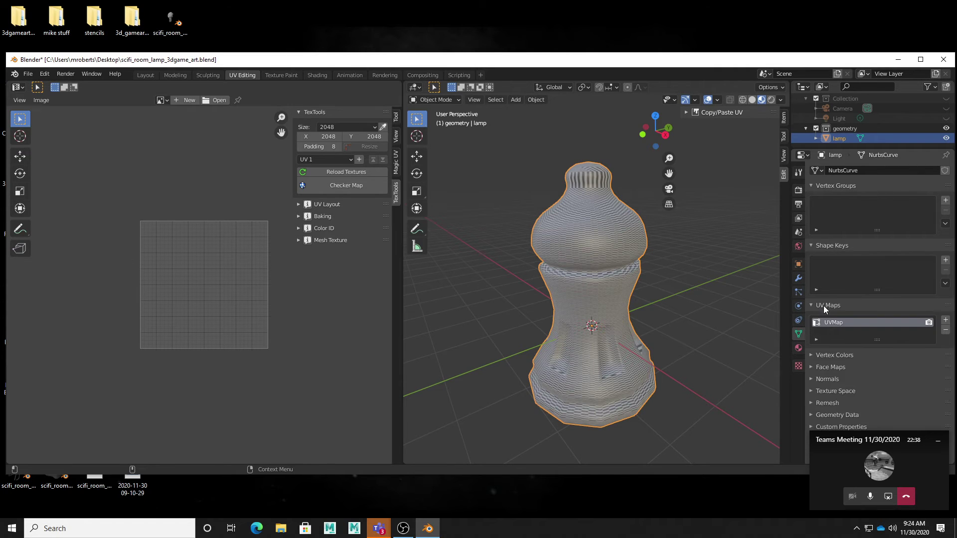
double_click(840, 323)
type("lamp")
Step: In Edit Mode, mark the edge loop around the lamp's small top cap as a UV seam
middle_click_drag(604, 312, 610, 274)
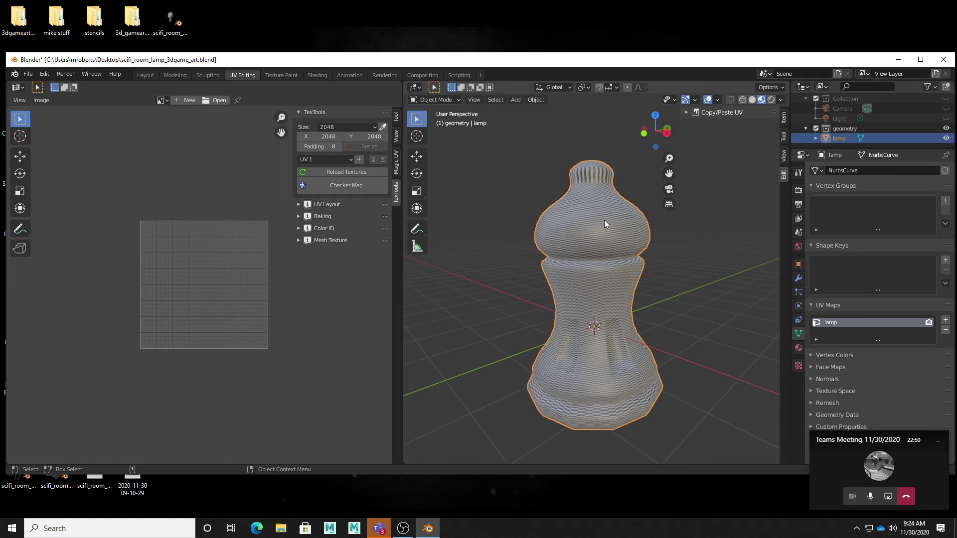
key("Tab")
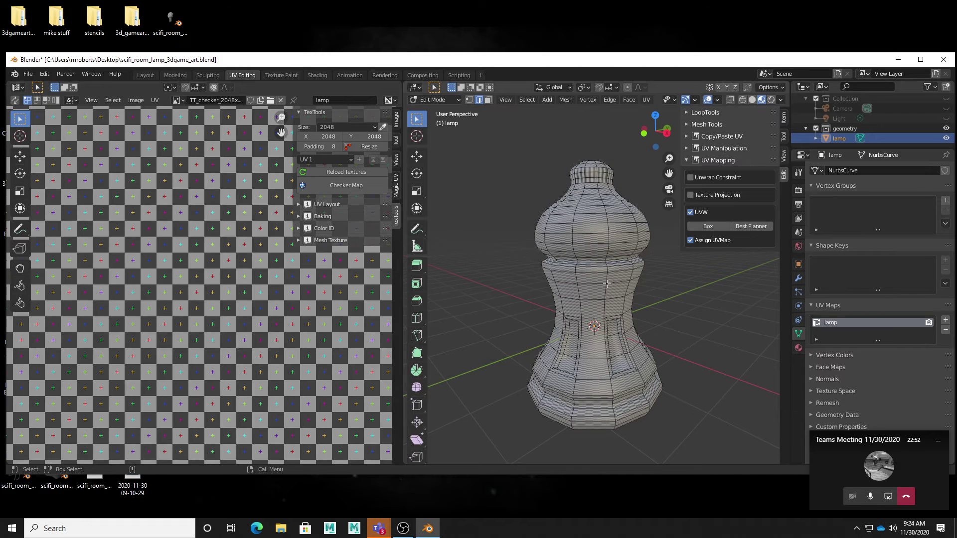
middle_click_drag(607, 284, 627, 235)
scroll(597, 224, "up", 5)
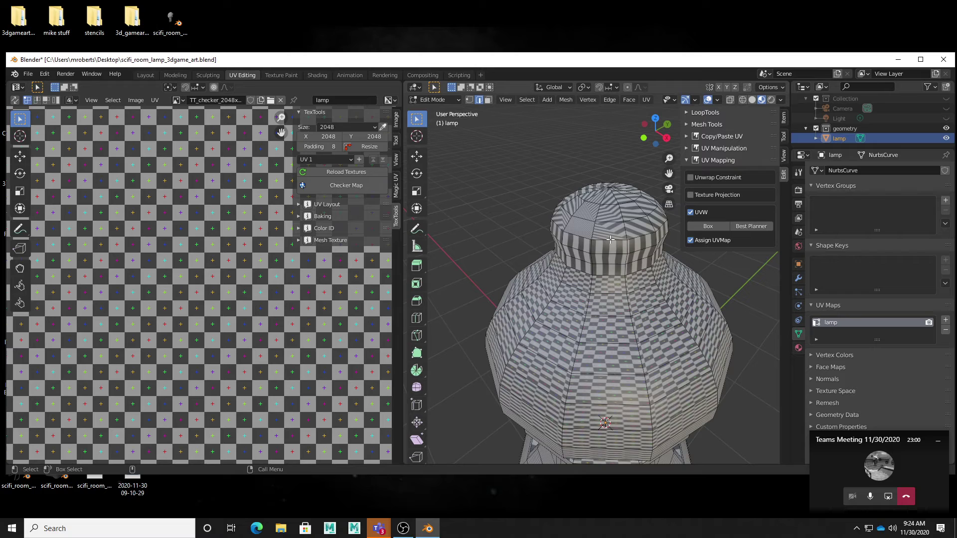
left_click(610, 240, "alt")
middle_click_drag(618, 257, 618, 334)
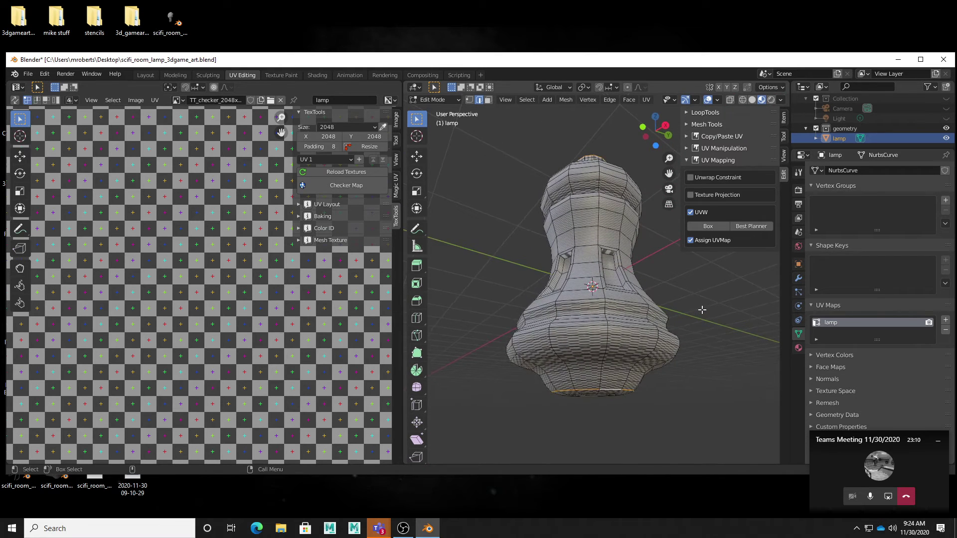
right_click(702, 310)
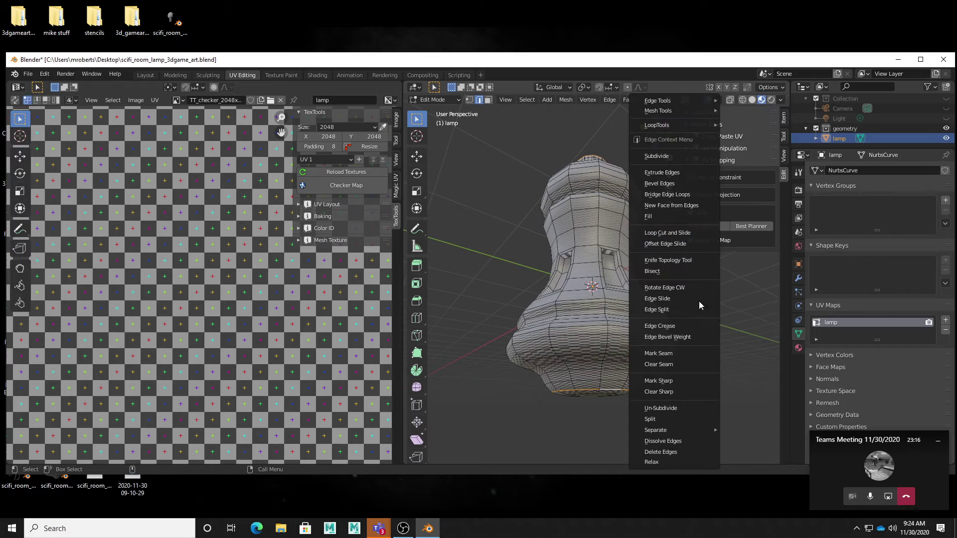
left_click(655, 352)
middle_click_drag(702, 396, 600, 302)
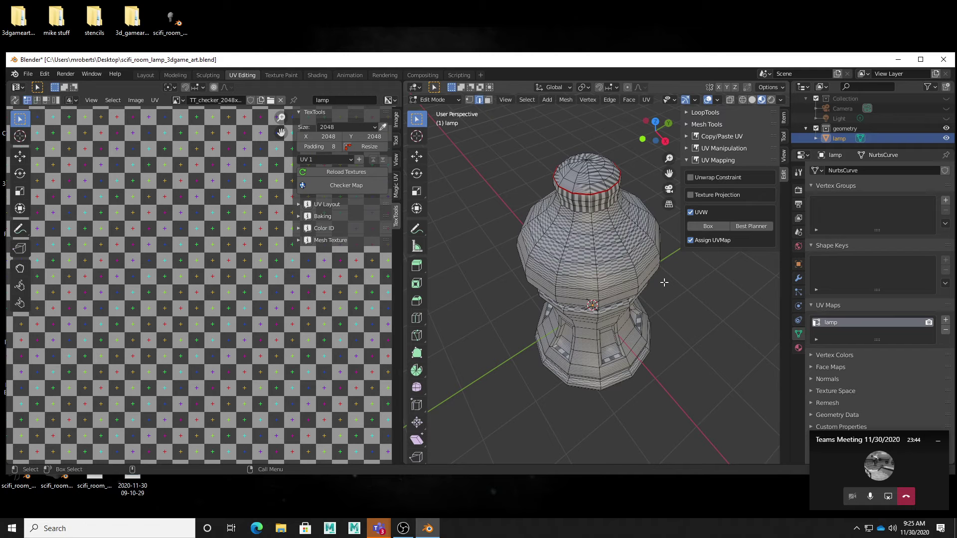
Step: Mark the edge loop in the groove between the lamp's dome and its lower body as a seam
middle_click_drag(570, 290, 566, 192)
scroll(640, 233, "up", 4)
left_click(567, 190, "alt")
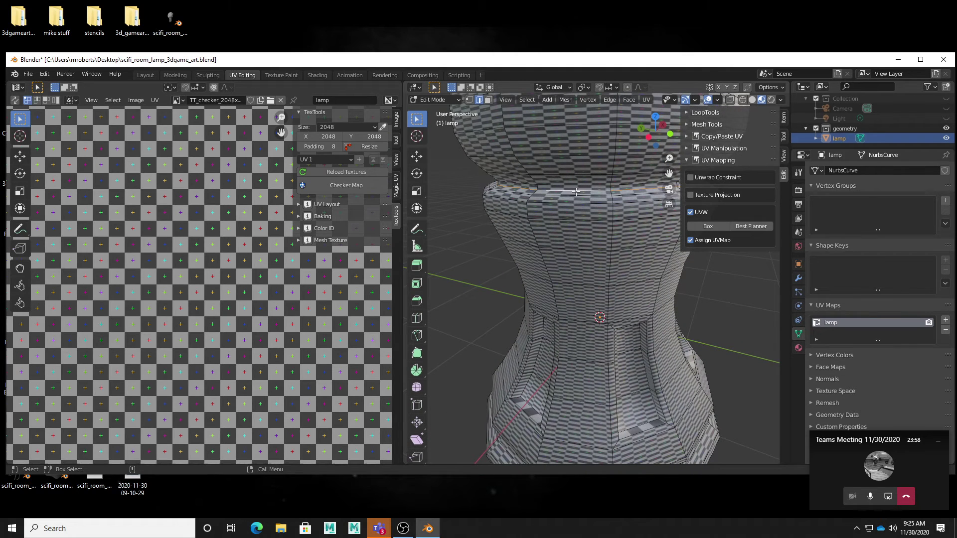
right_click(578, 205)
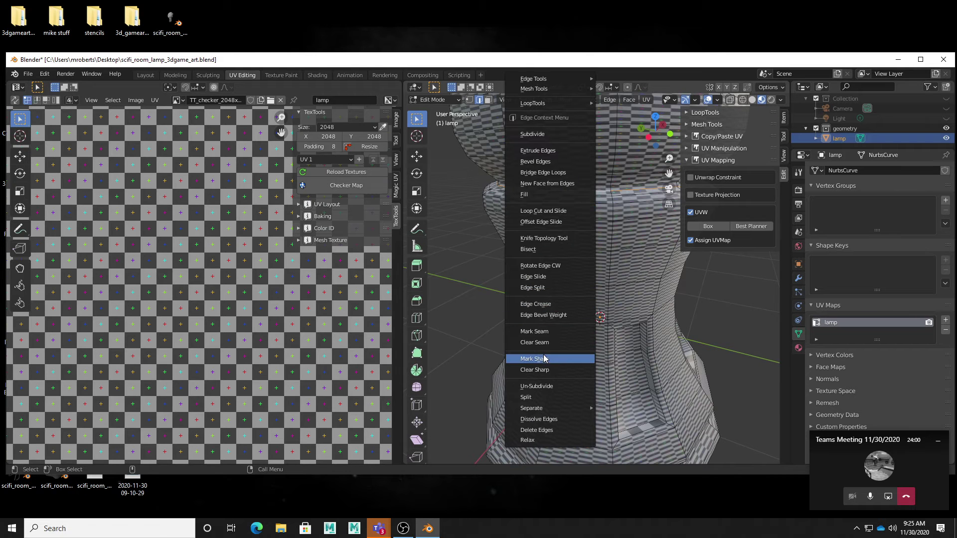
left_click(544, 332)
scroll(554, 248, "down", 3)
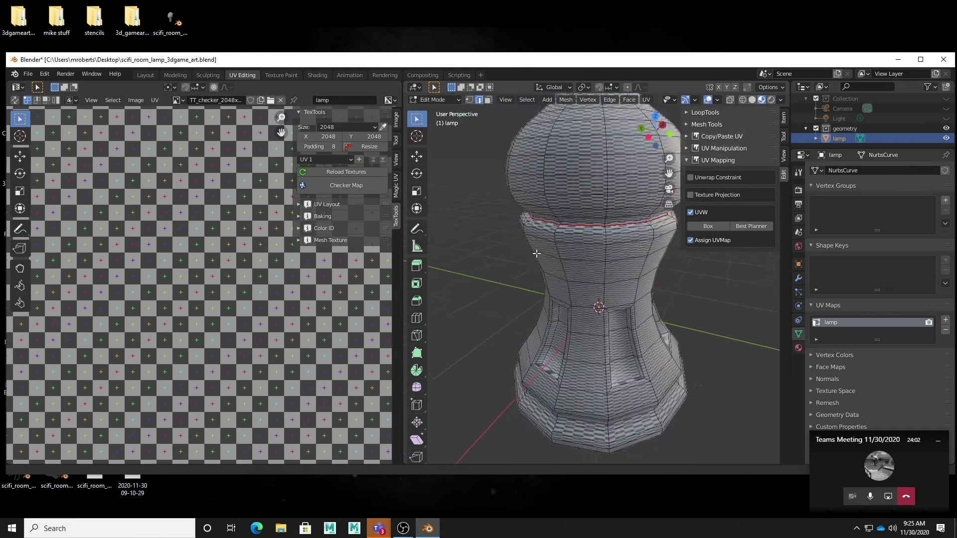
Step: Select the short vertical edge at the bottom of the dome, directly above the groove seam
middle_click_drag(553, 249, 563, 189)
scroll(563, 188, "up", 4)
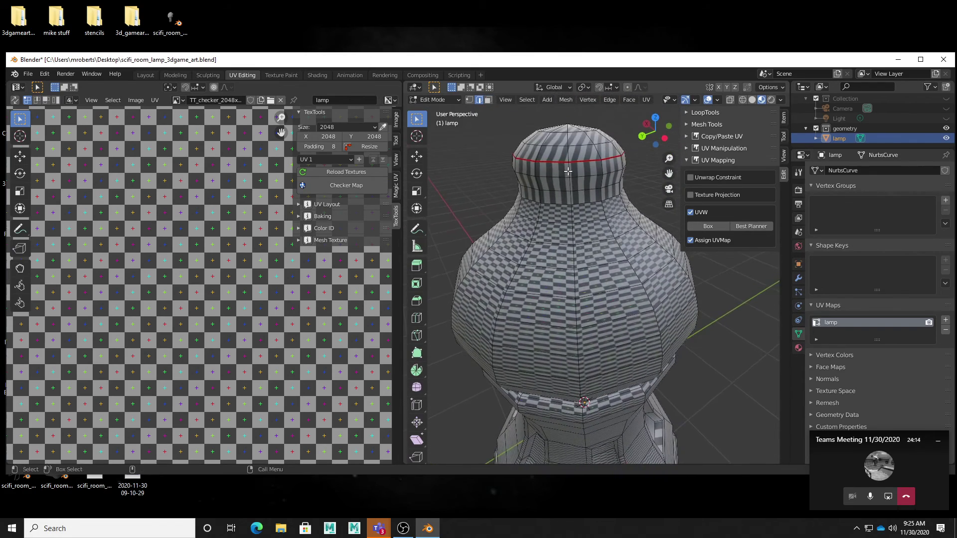
middle_click_drag(590, 238, 590, 245)
scroll(590, 240, "up", 5)
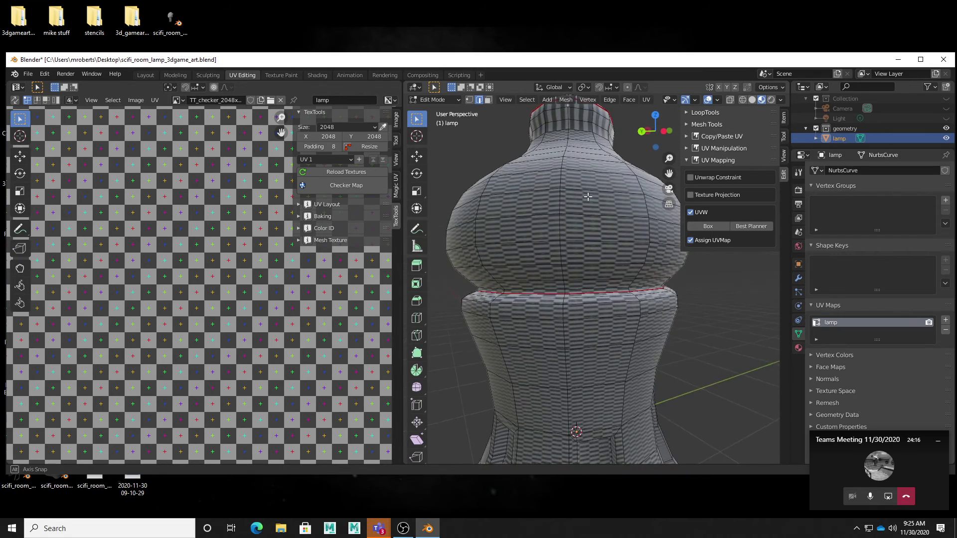
scroll(590, 240, "up", 5)
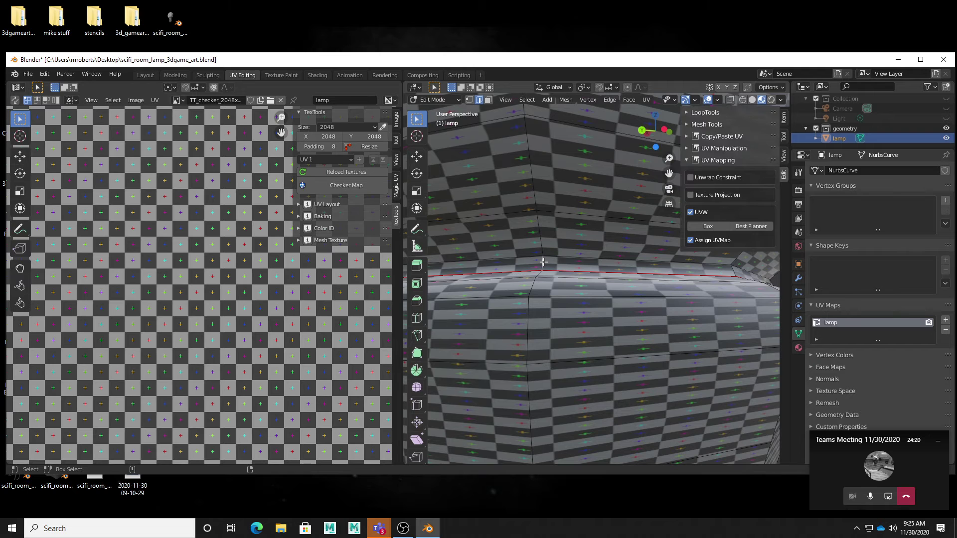
left_click(542, 263)
scroll(557, 265, "down", 5)
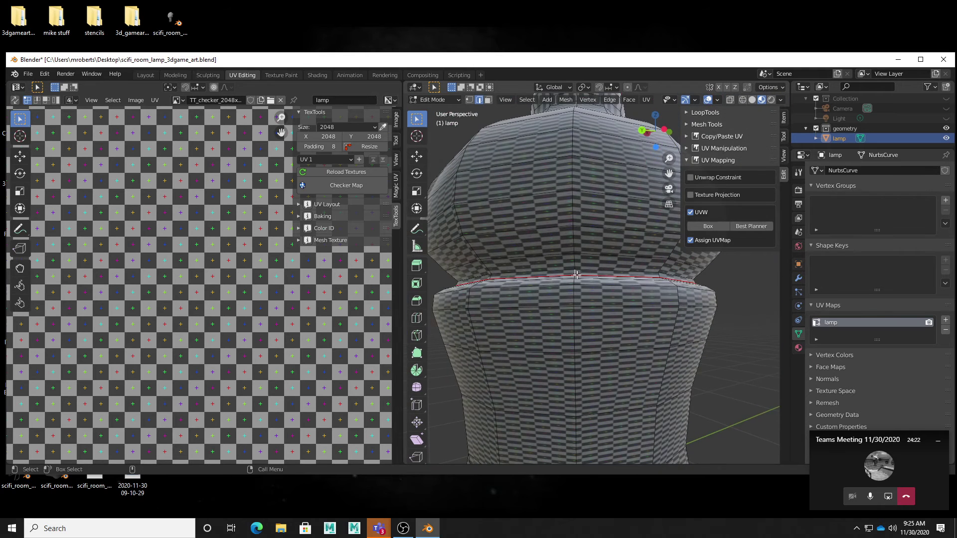
scroll(573, 274, "up", 5)
middle_click_drag(570, 381, 568, 365)
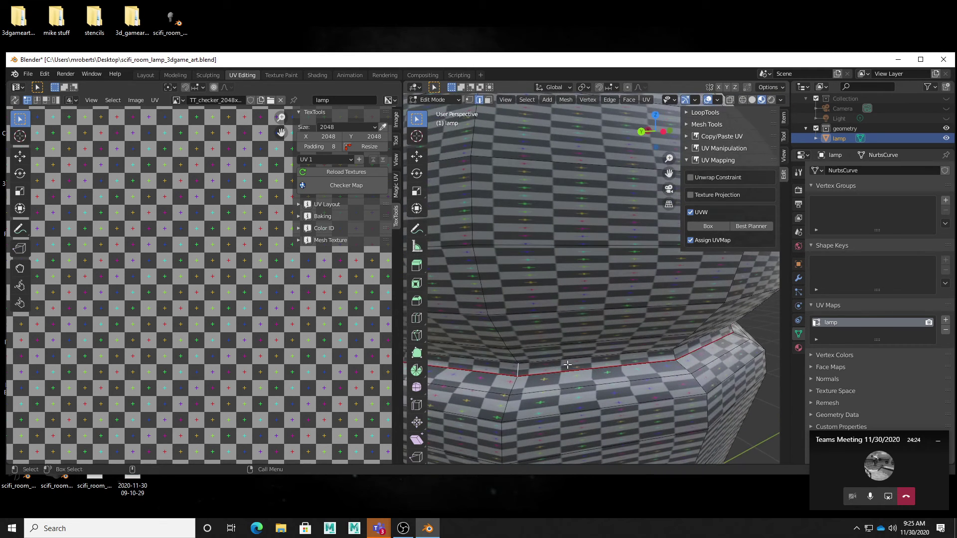
left_click(519, 370)
Step: Select the shortest edge path down the dome from the groove seam to the cap seam and mark it as a seam
middle_click_drag(532, 328, 604, 140)
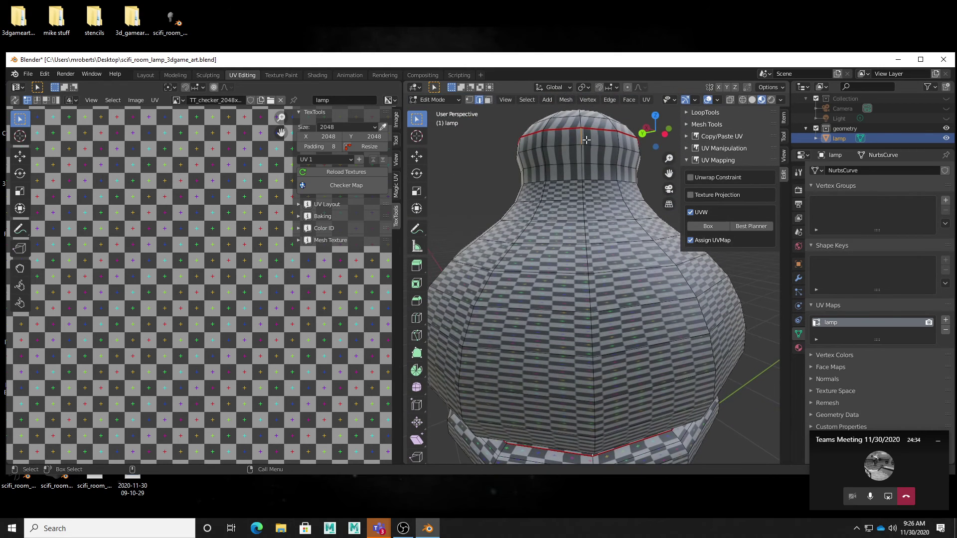
left_click(527, 100)
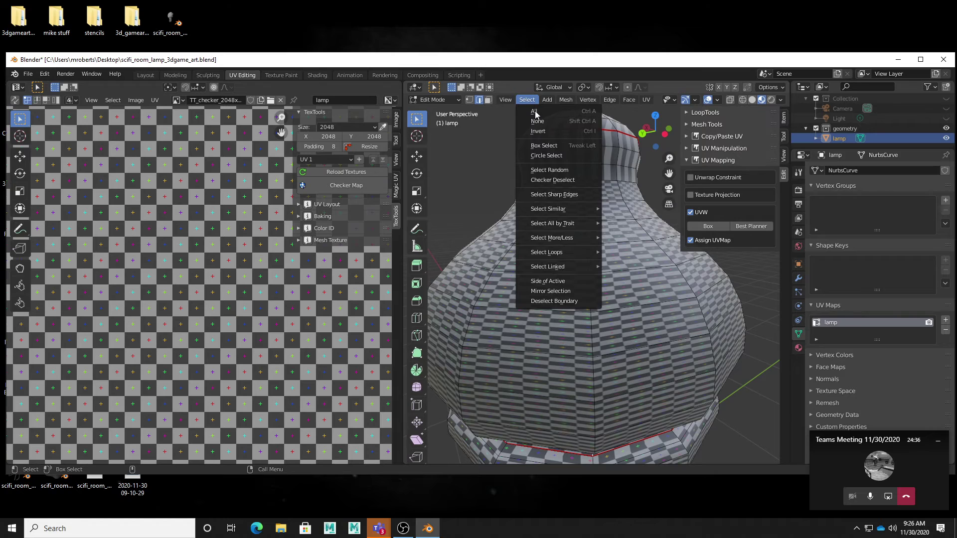
mouse_move(566, 267)
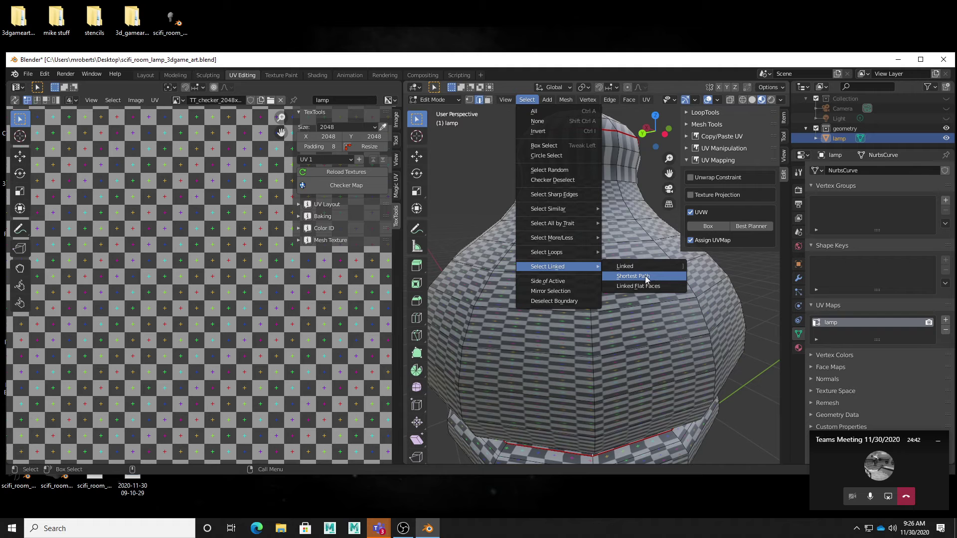
left_click(628, 276)
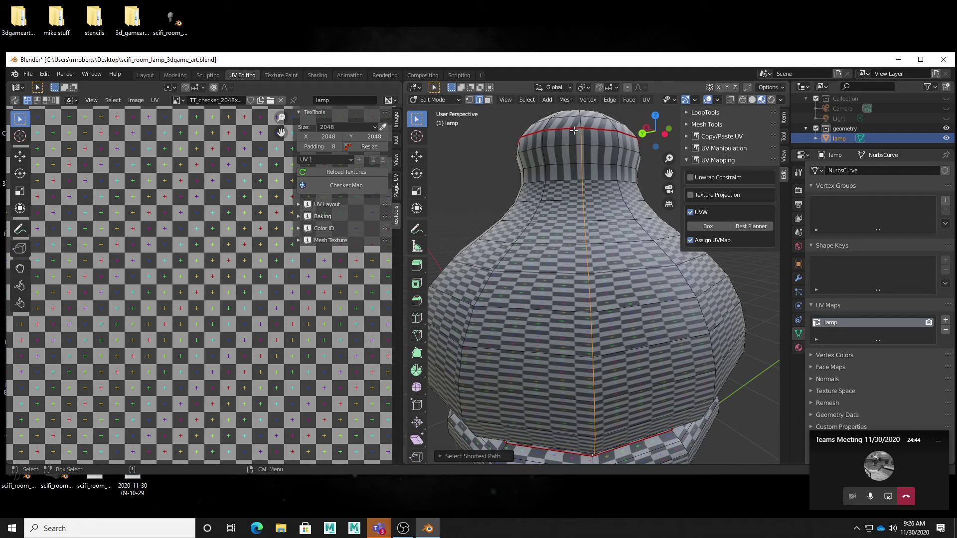
middle_click_drag(575, 131, 597, 236)
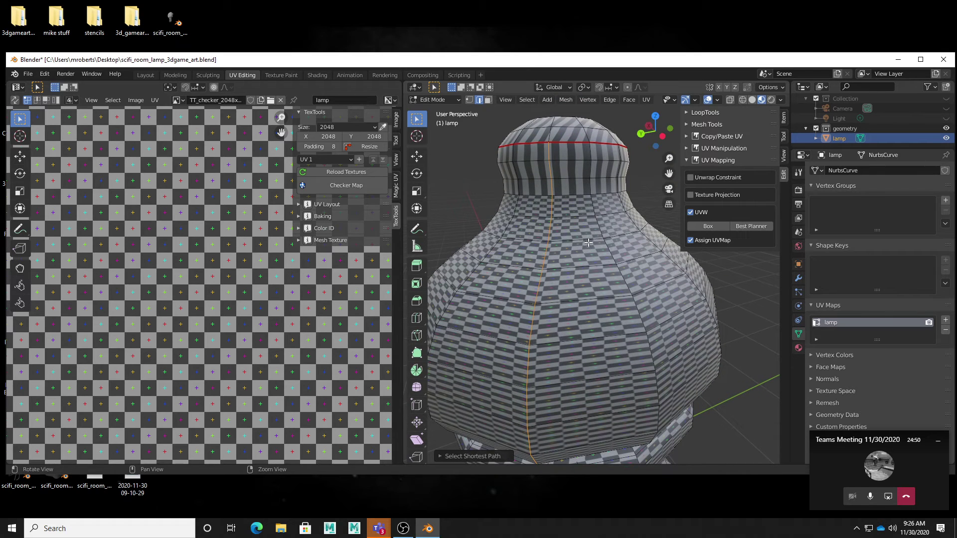
middle_click_drag(586, 245, 553, 213)
right_click(478, 169)
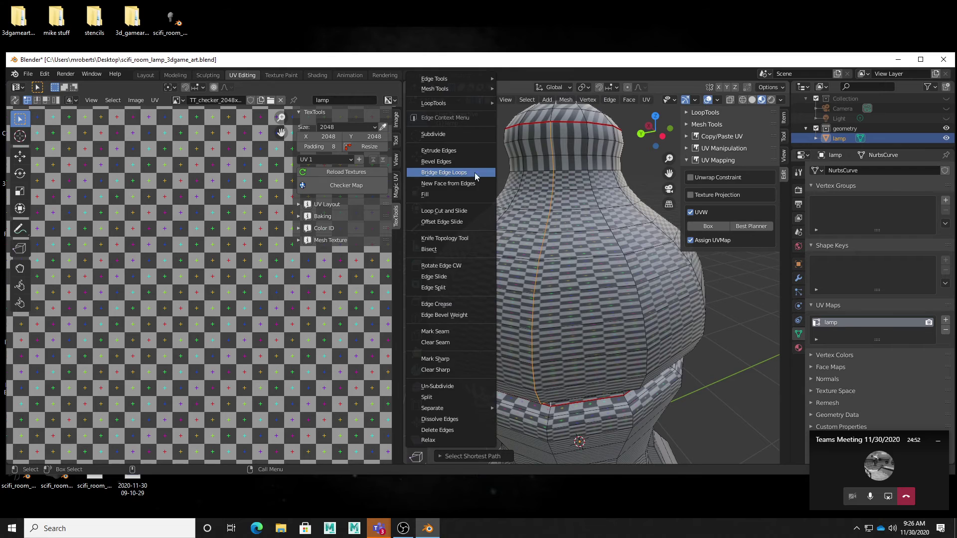
left_click(446, 332)
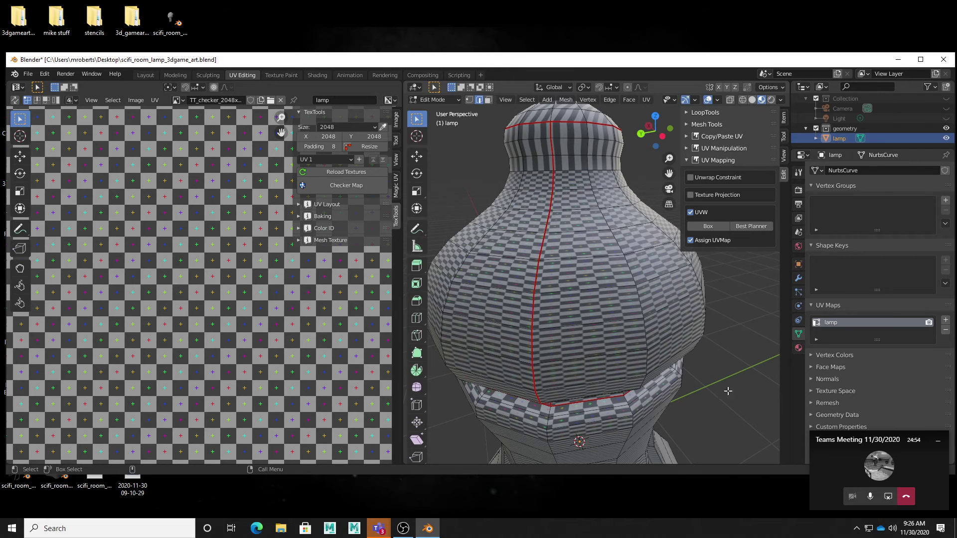
Step: Select the shortest vertical edge path on the lower body, from the groove seam down to just above the recessed panels
middle_click_drag(663, 319, 589, 309)
scroll(561, 318, "up", 4)
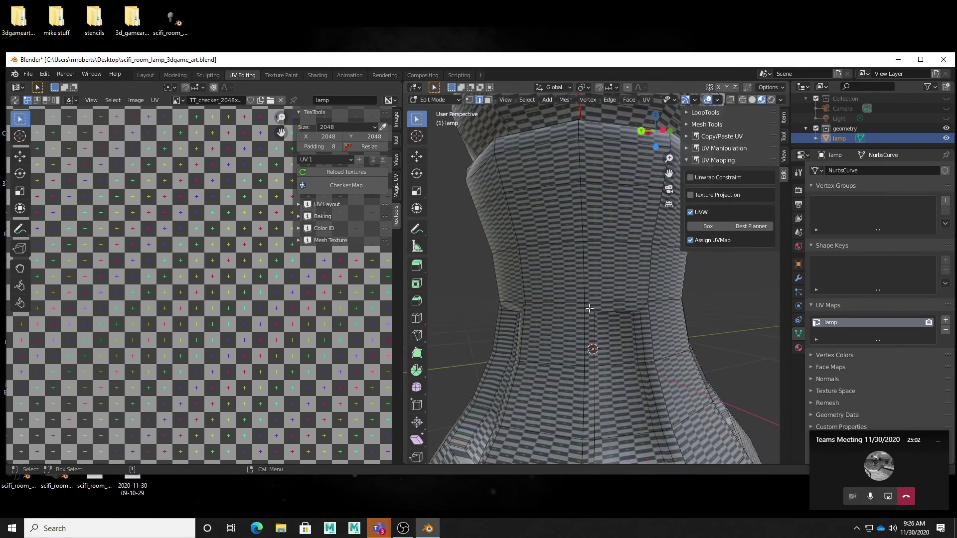
left_click(583, 287)
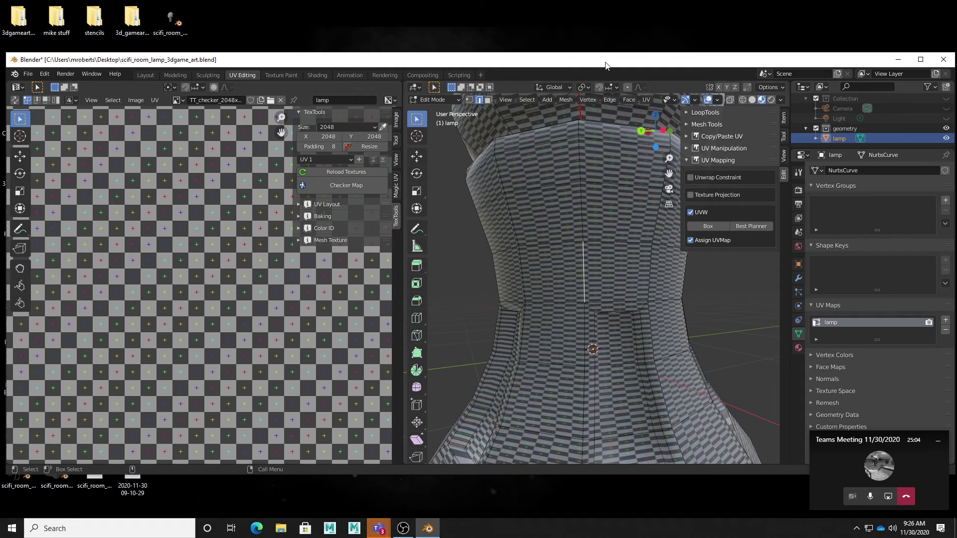
left_click(527, 99)
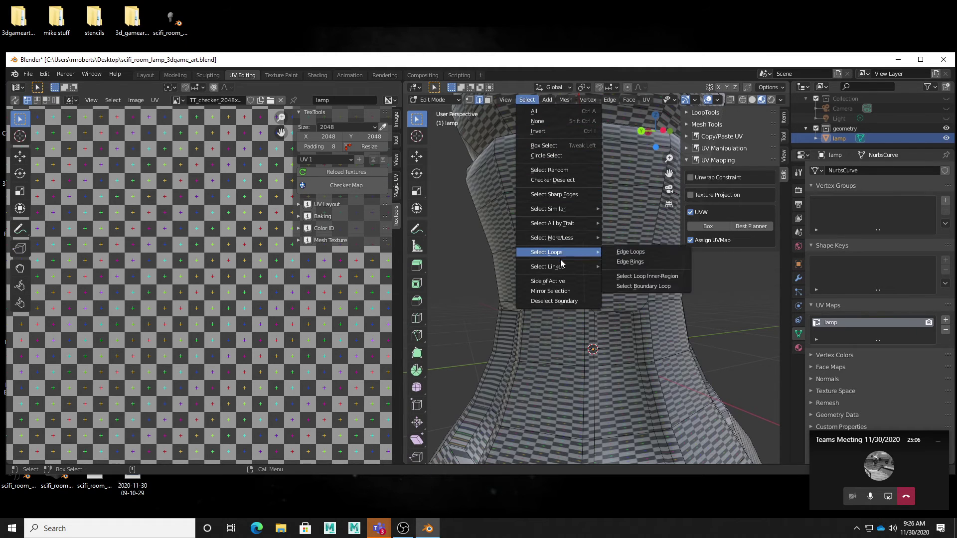
left_click(651, 277)
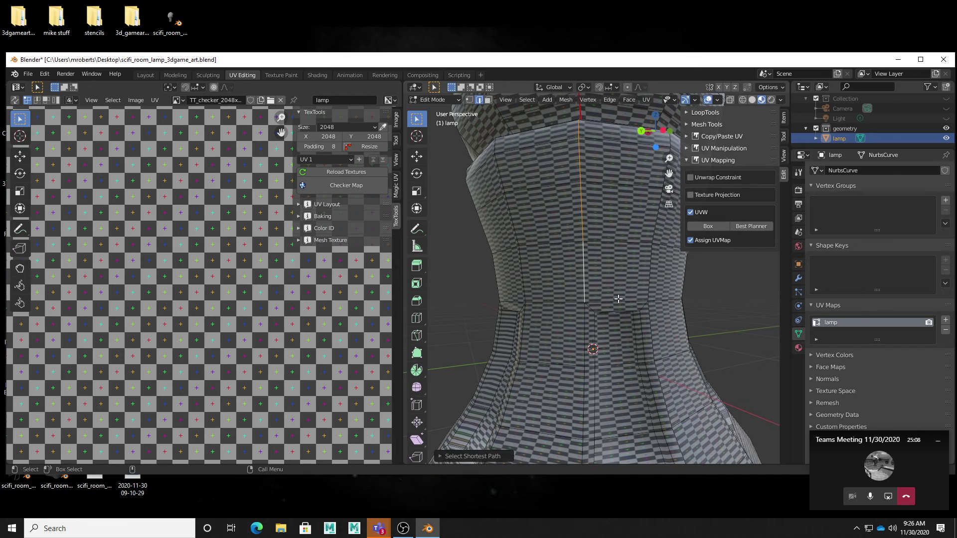
Step: Extend the vertical edge selection by shortest path to the seam at the lamp's base, and mark the whole path as a seam
middle_click_drag(619, 299, 611, 231)
left_click(578, 235, "shift")
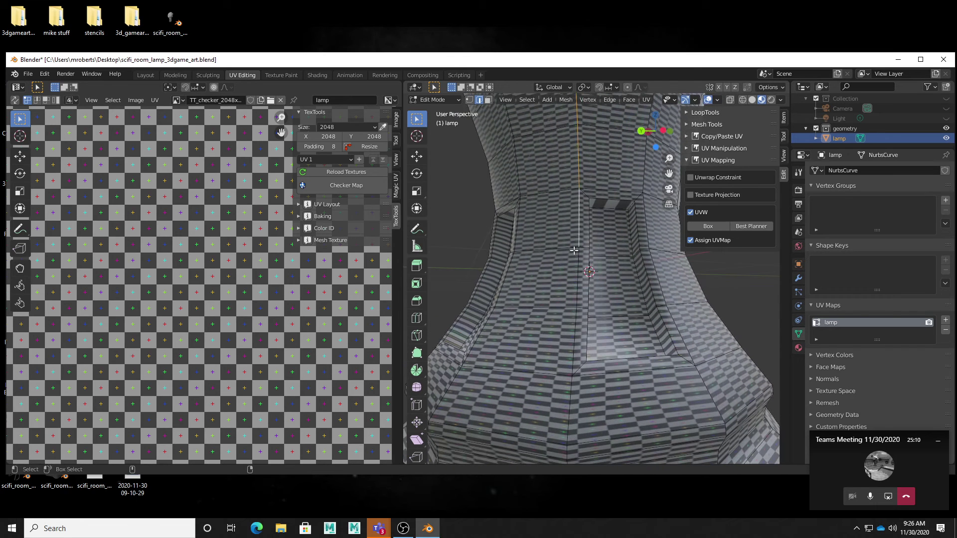
left_click(574, 344, "shift")
middle_click_drag(570, 415, 591, 300)
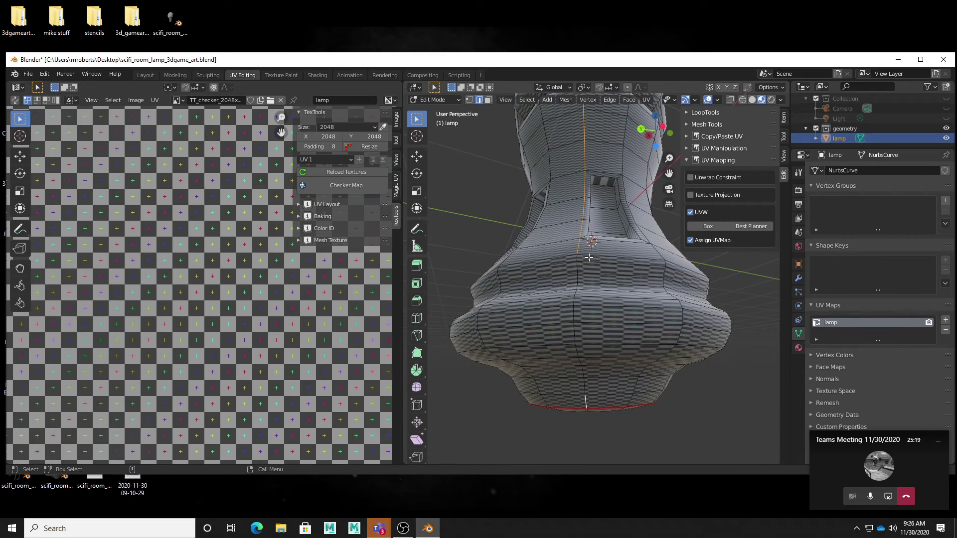
left_click(536, 100)
mouse_move(559, 266)
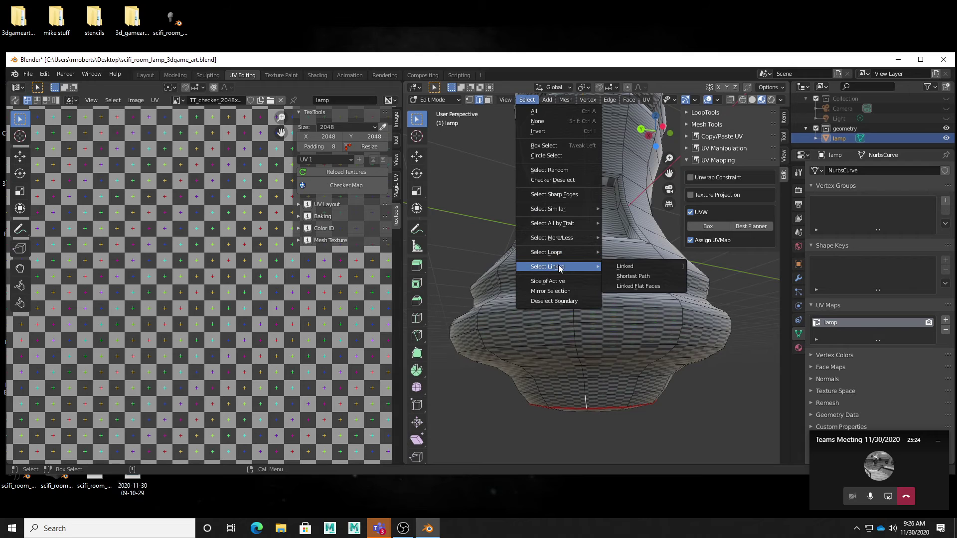
left_click(642, 277)
middle_click_drag(622, 296, 698, 281)
right_click(700, 282)
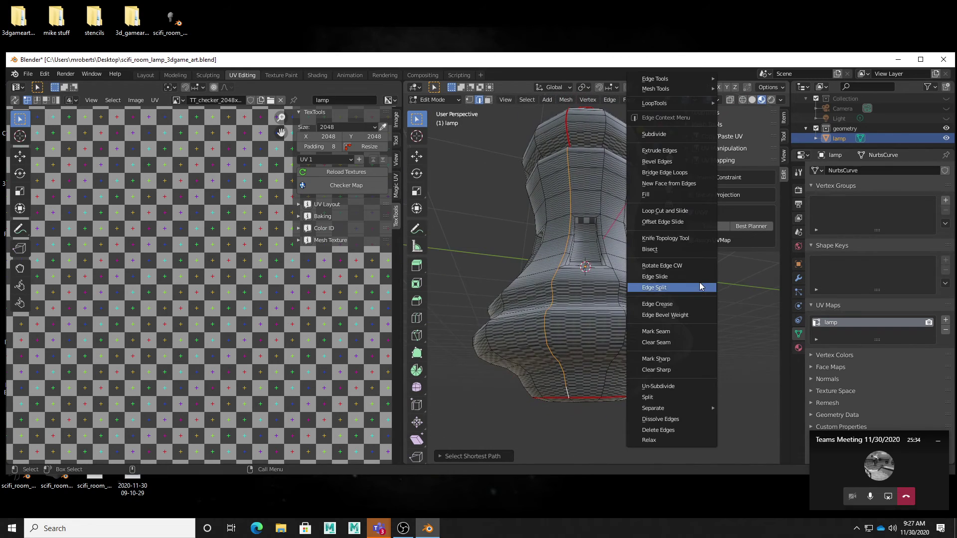
left_click(679, 332)
middle_click_drag(678, 332, 616, 319)
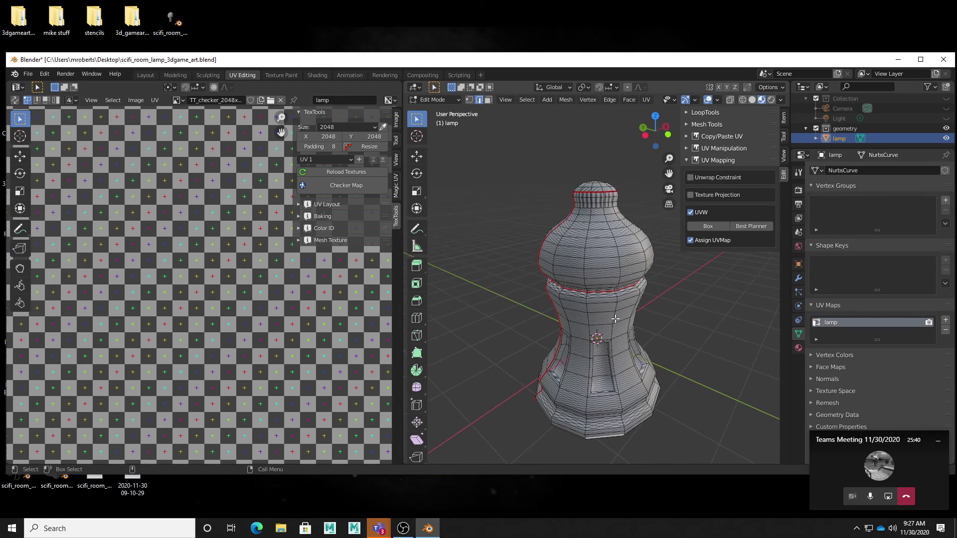
Step: Select all of the lamp's faces and UVs and unwrap them along the marked seams
key("3")
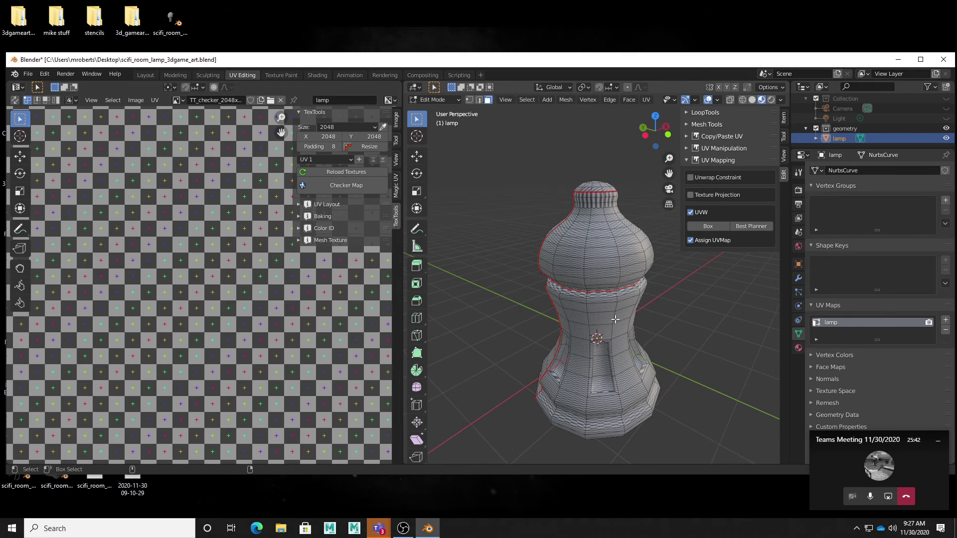
key("a")
scroll(278, 321, "up", 4)
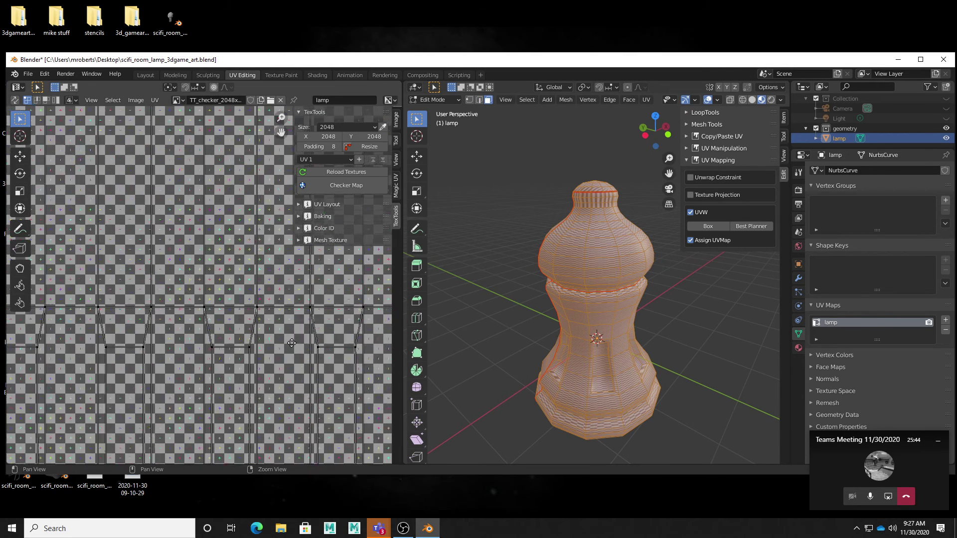
scroll(214, 307, "down", 5)
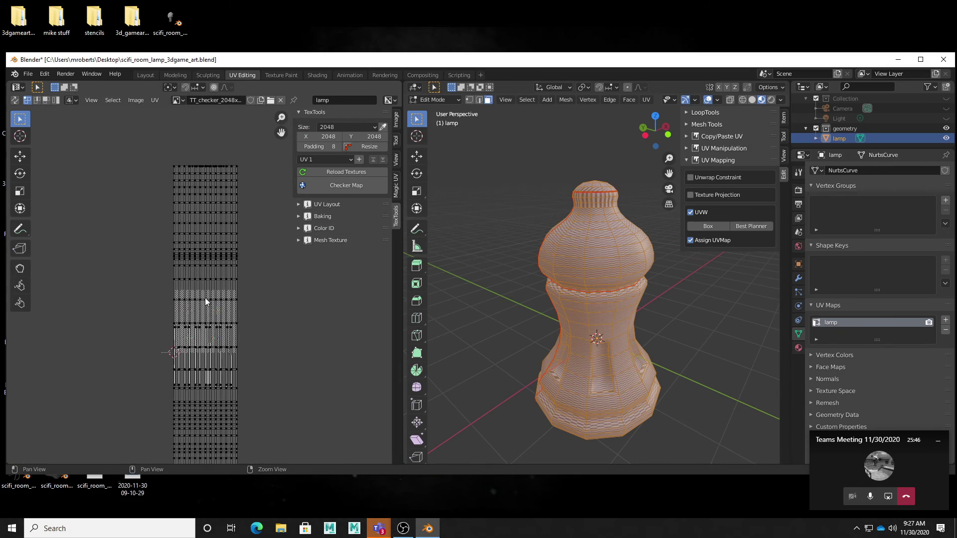
key("a")
middle_click_drag(259, 330, 261, 328)
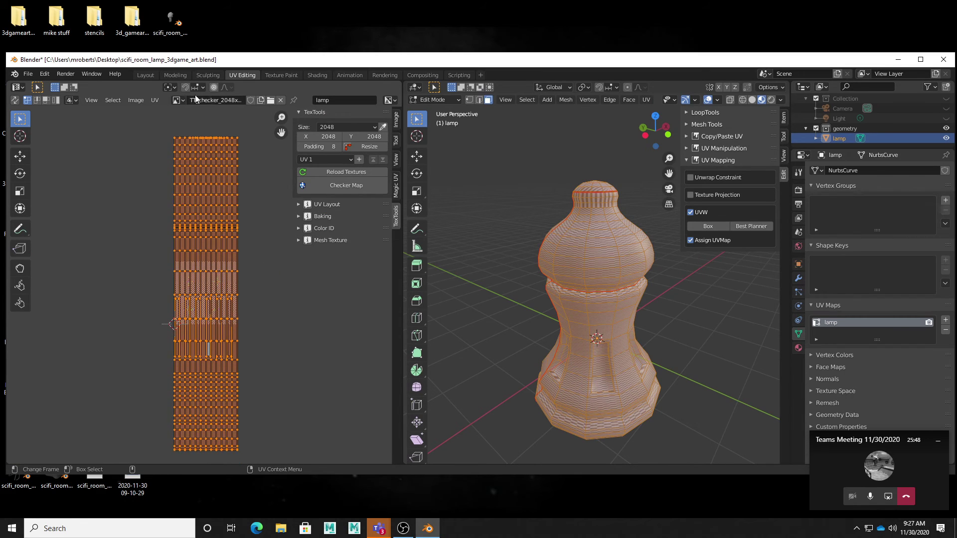
left_click(154, 101)
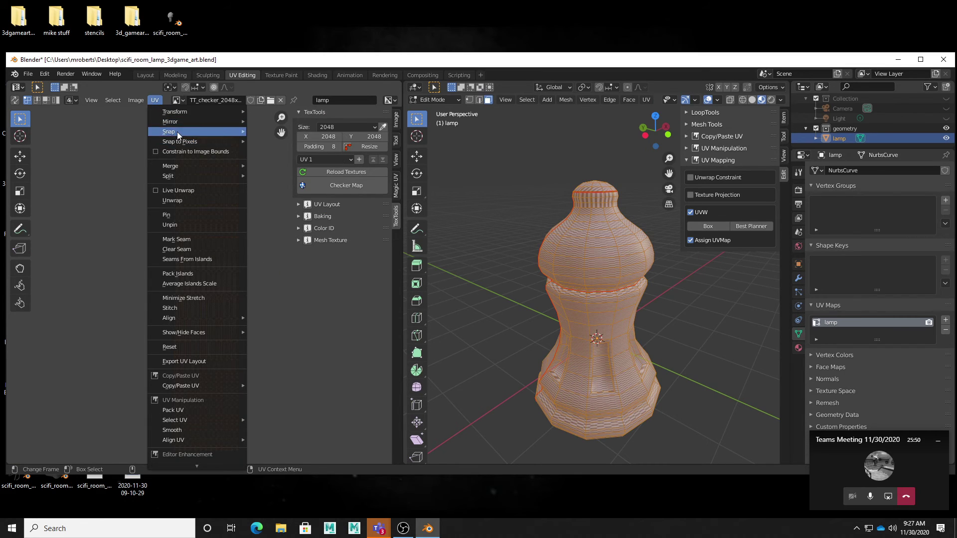
left_click(188, 201)
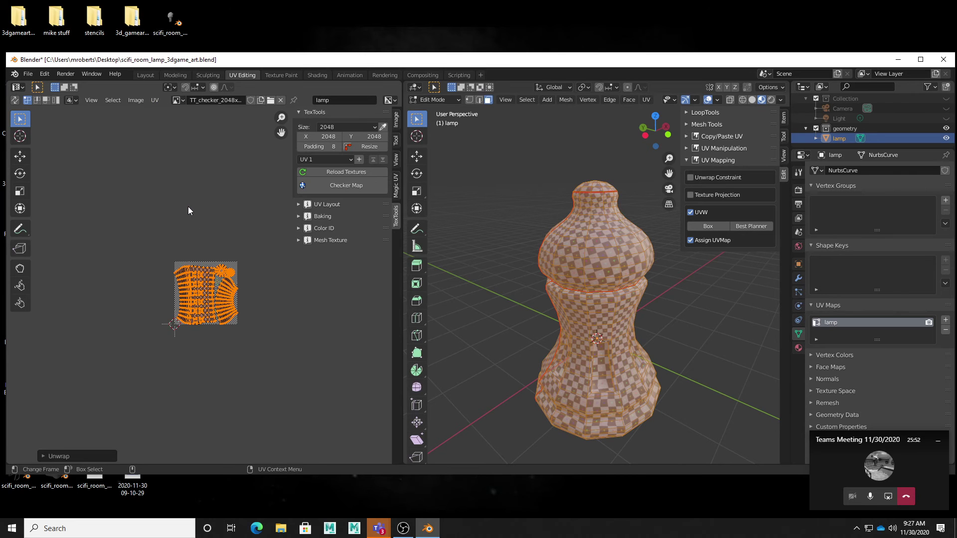
Step: In island selection mode, select the dome's curved UV island and straighten it with TextTools Rectify
scroll(215, 294, "up", 4)
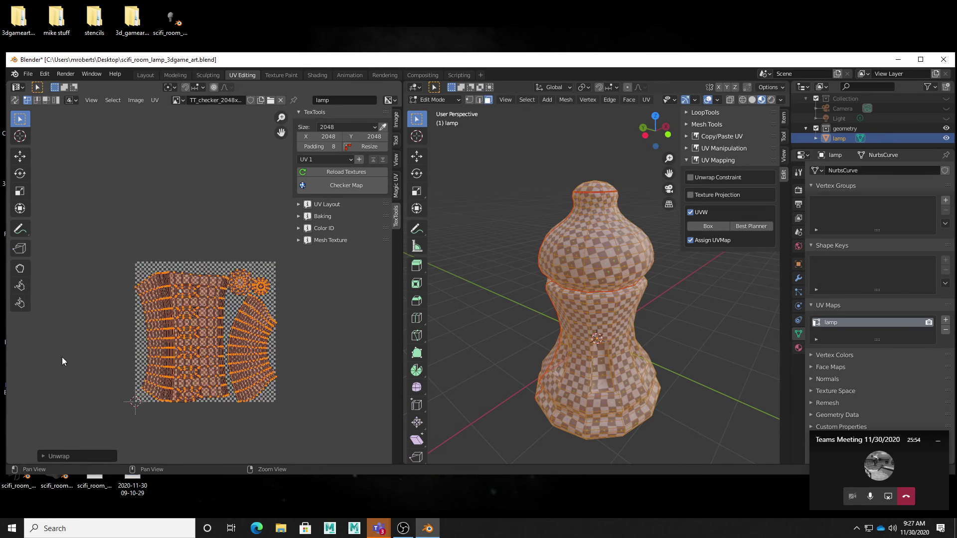
middle_click_drag(443, 350, 623, 191)
middle_click_drag(617, 277, 581, 249)
scroll(309, 293, "up", 2)
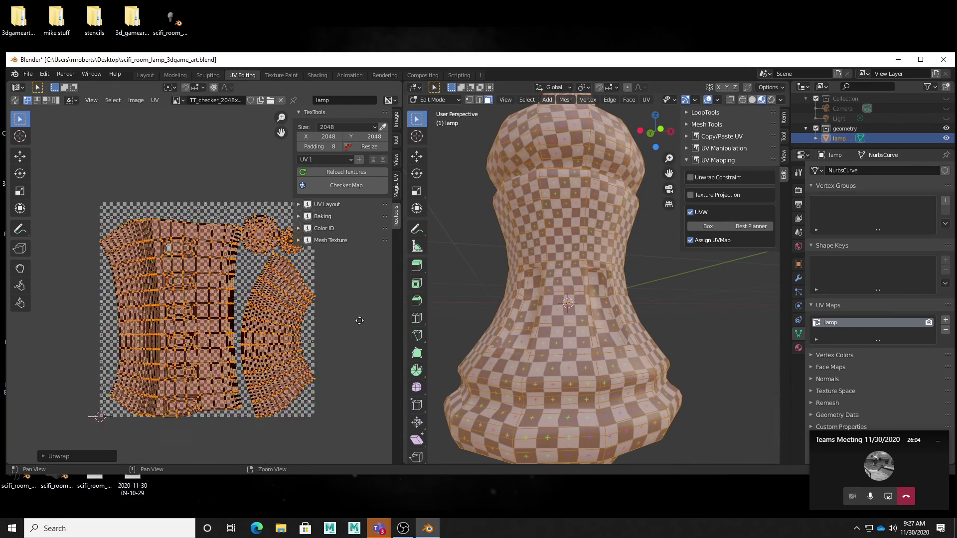
scroll(224, 294, "up", 1)
left_click(232, 287)
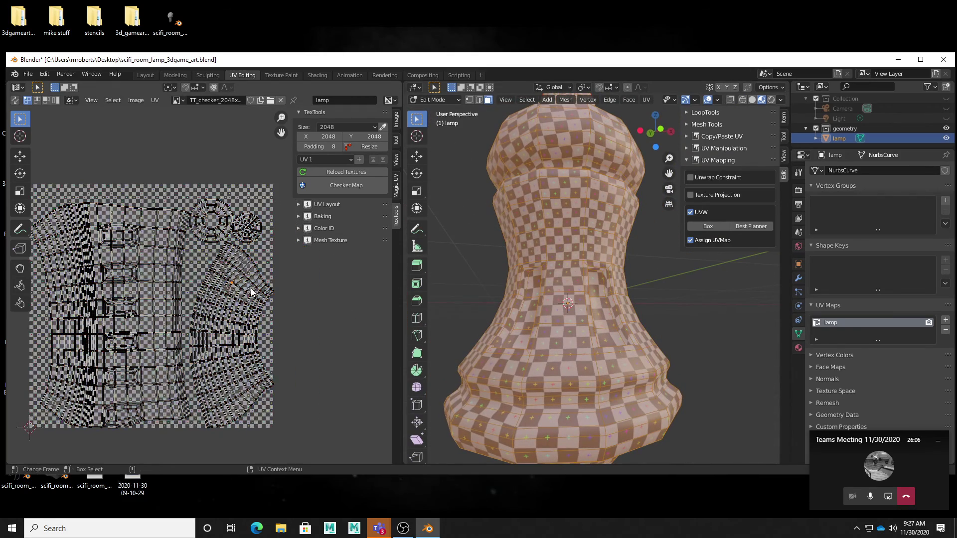
key("4")
left_click(237, 311)
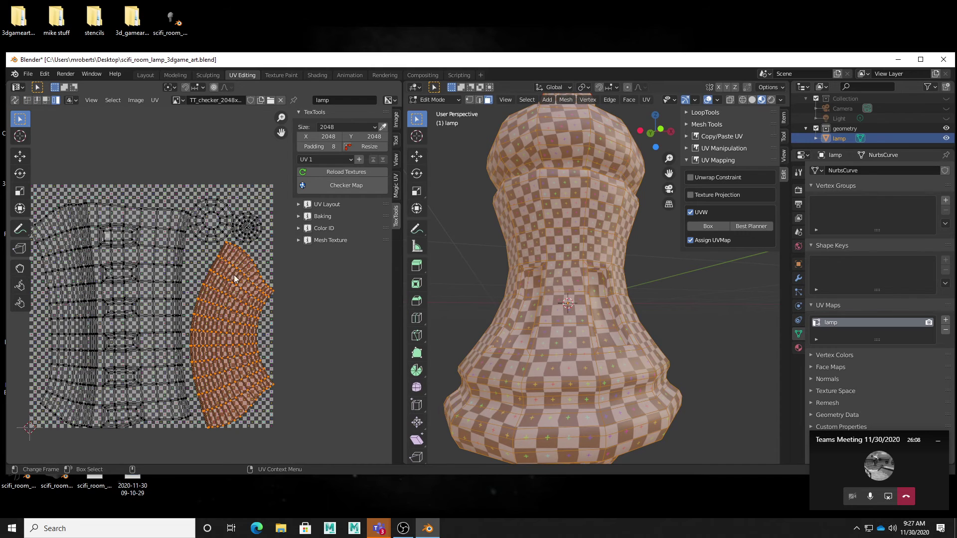
left_click(325, 204)
left_click(362, 312)
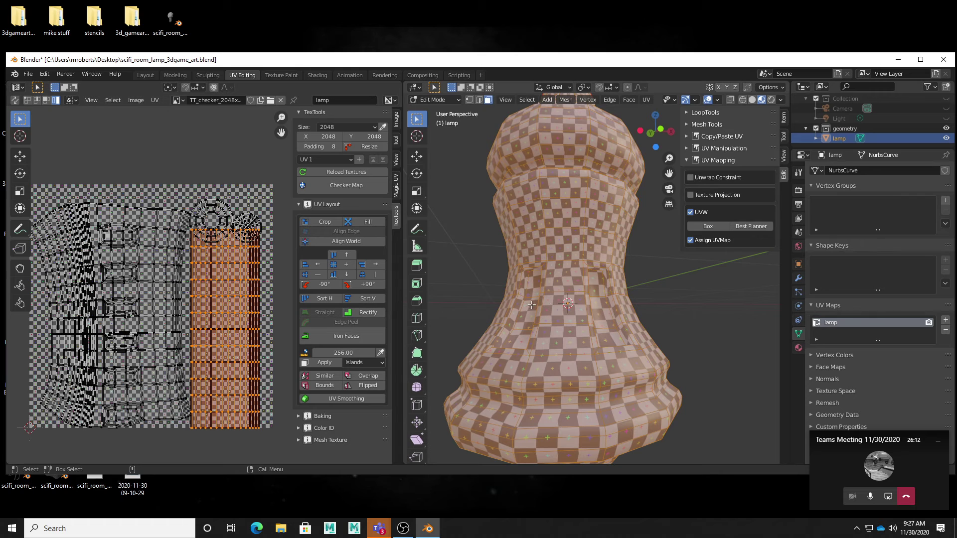
Step: Try to rectify the lower body's UV island and inspect its layout and the checker pattern on the model
middle_click_drag(597, 258, 604, 286)
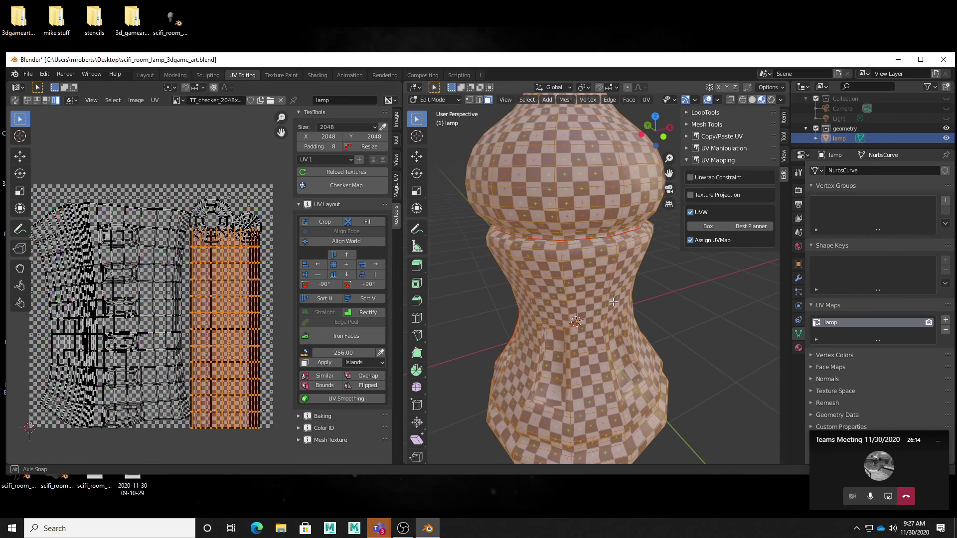
left_click(132, 309)
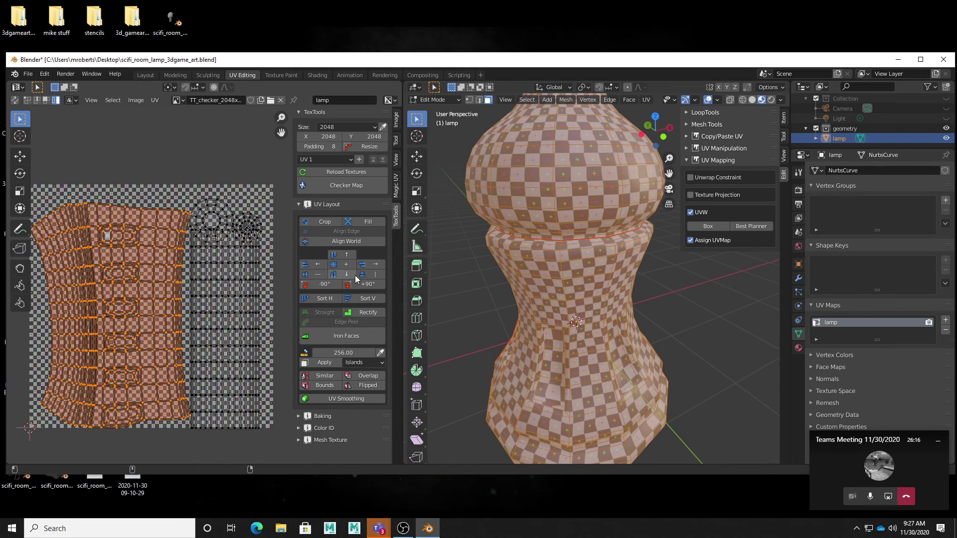
left_click(368, 312)
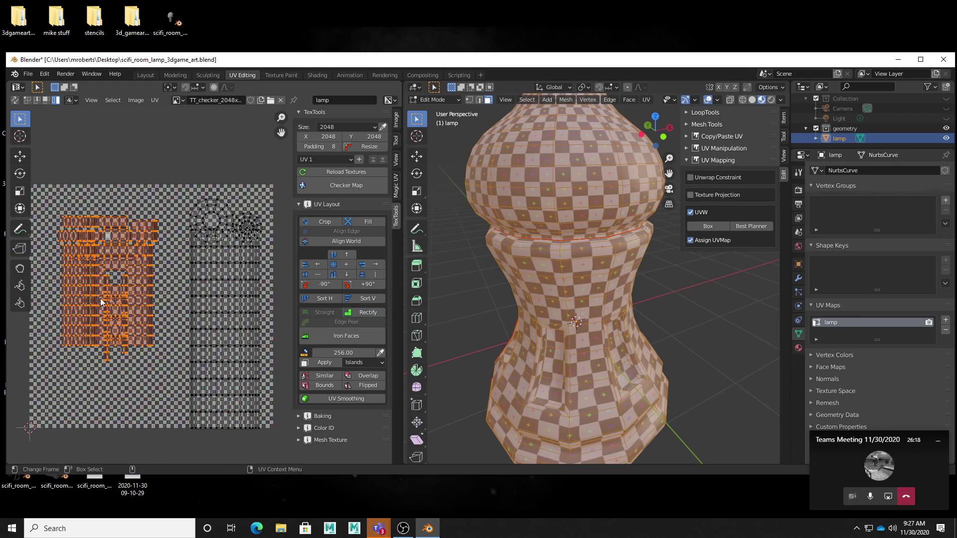
scroll(202, 308, "up", 3)
scroll(202, 307, "up", 3)
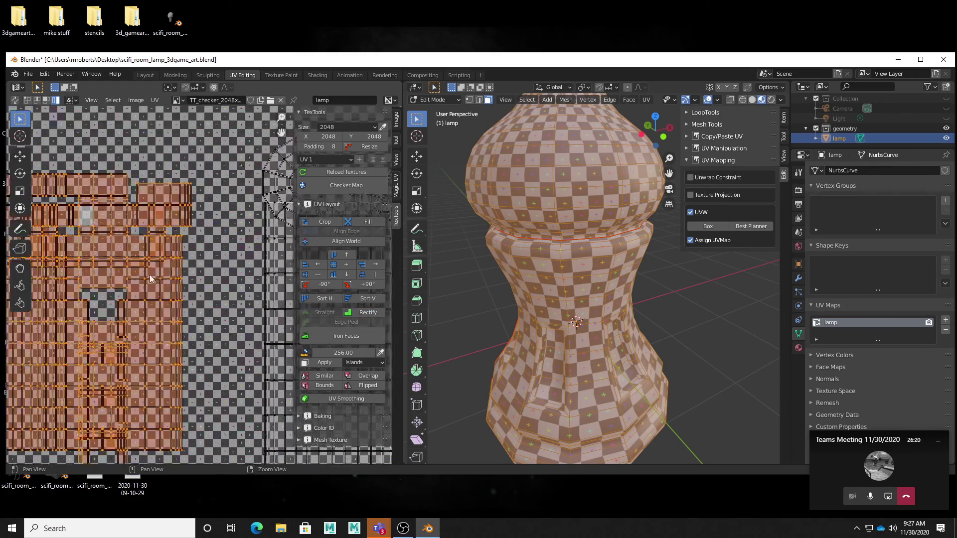
middle_click_drag(202, 308, 175, 291)
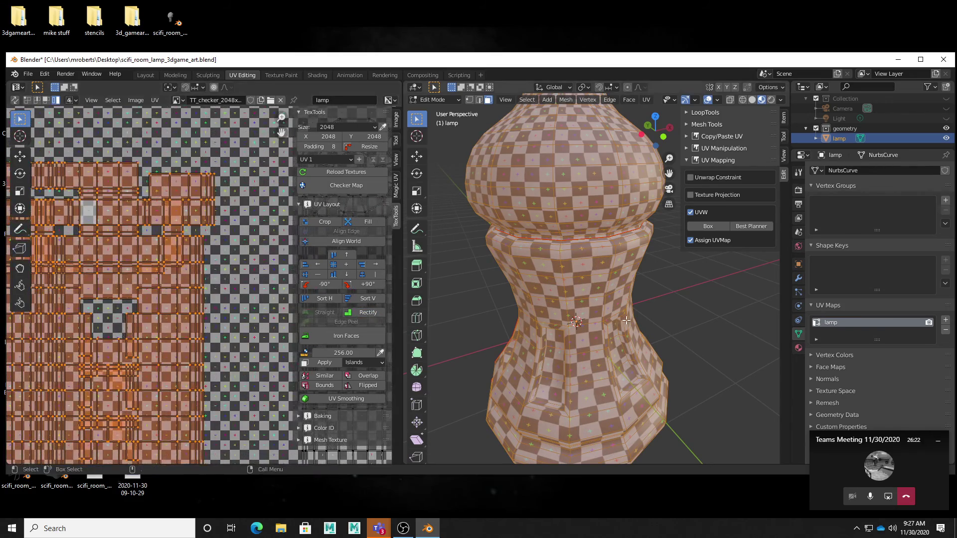
middle_click_drag(621, 322, 636, 308)
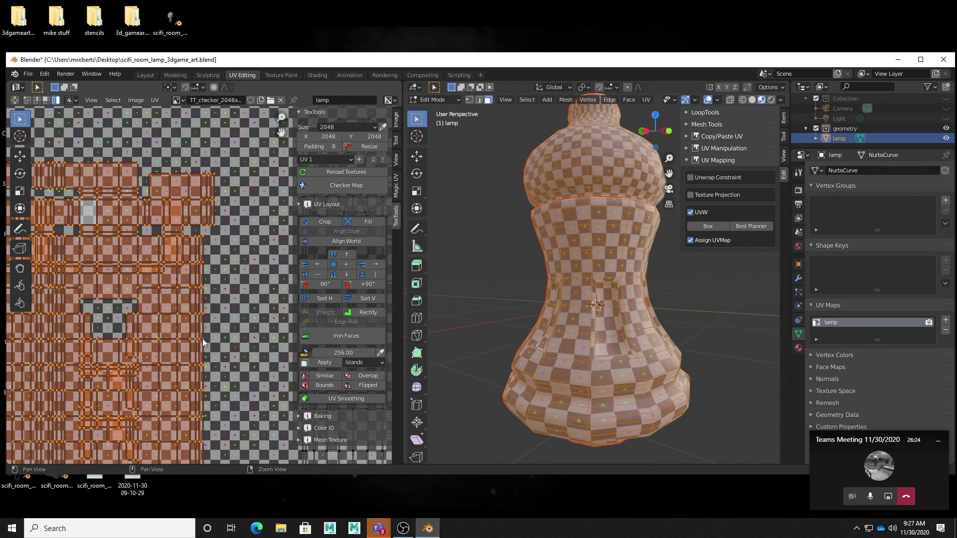
scroll(202, 339, "down", 3)
Step: Undo the rectification of the lower body's UV island
key("ctrl+z")
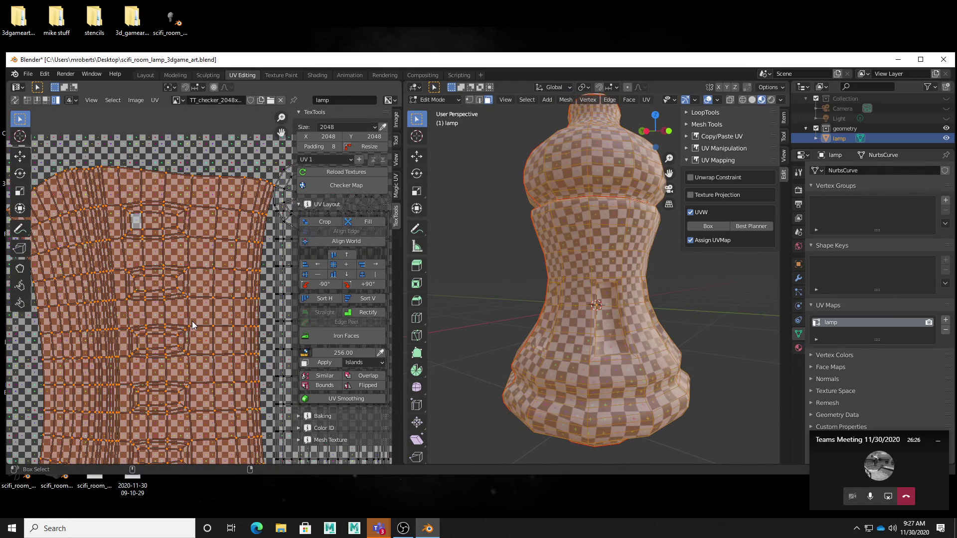
right_click_drag(192, 321, 175, 298, "alt")
middle_click_drag(175, 298, 179, 286, "alt")
scroll(179, 286, "down", 2)
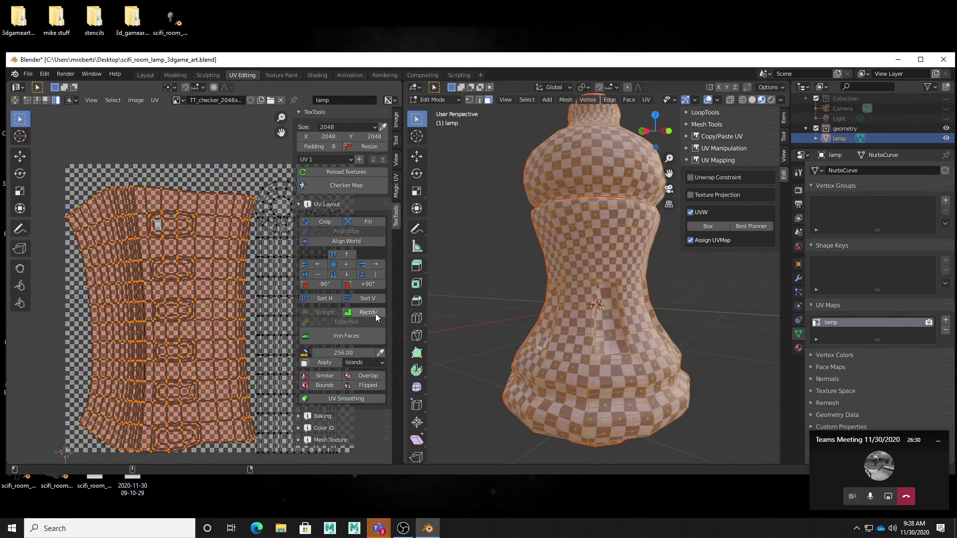
Step: Try again to straighten the lower body's UV island with TextTools Rectify, and undo the result
left_click(360, 313)
scroll(203, 286, "up", 2)
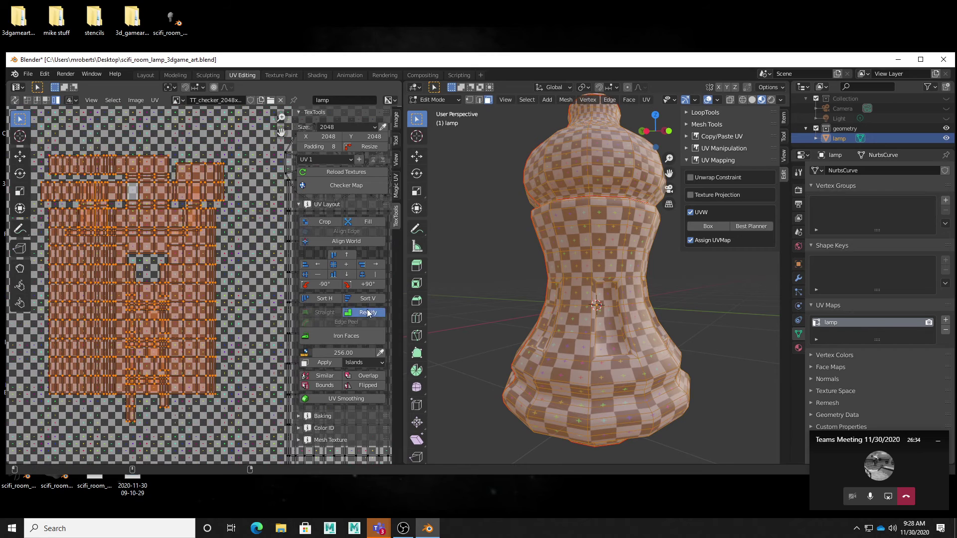
scroll(208, 282, "down", 1)
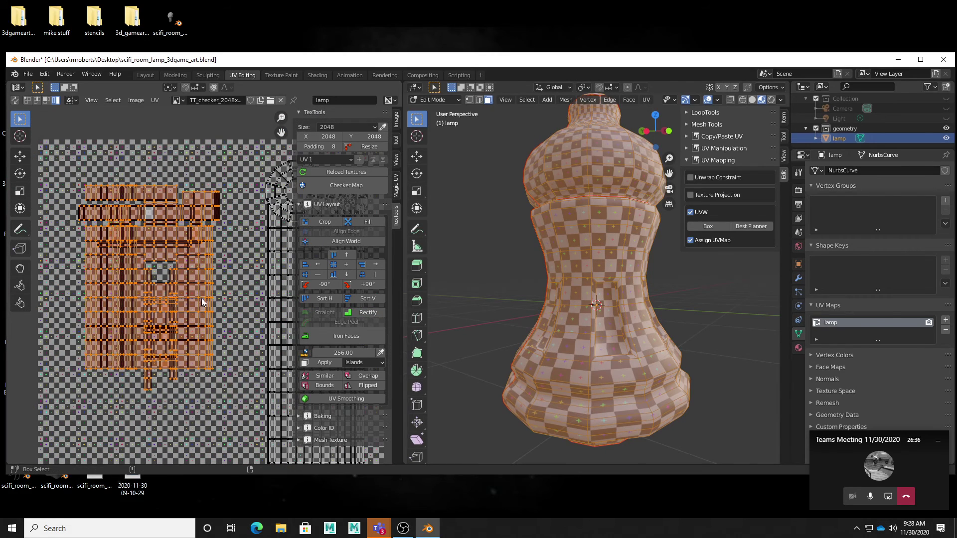
key("ctrl+z")
scroll(209, 309, "down", 2)
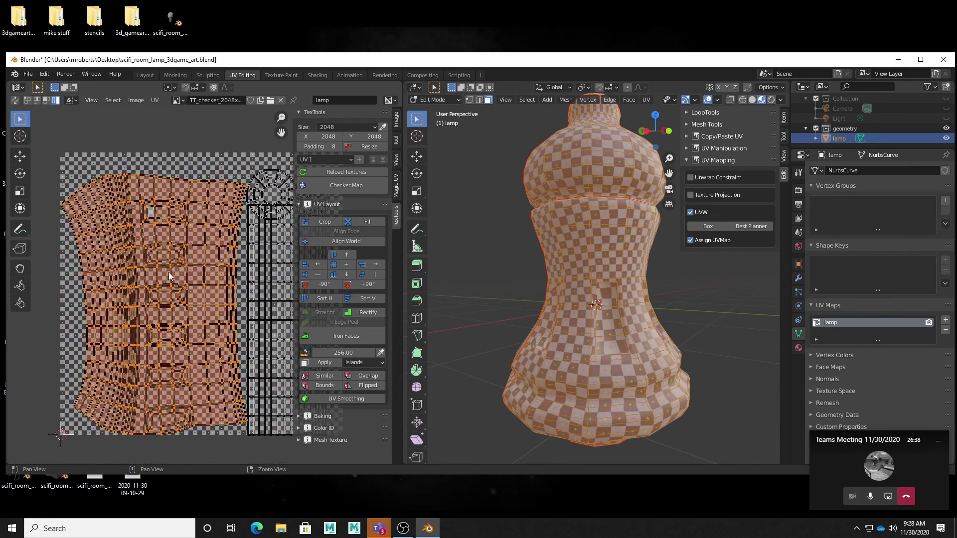
Step: Select all of the lamp's UV islands, average their scale, and pack them into the UV square
middle_click_drag(282, 237, 241, 265)
left_click(254, 280)
scroll(254, 280, "down", 3)
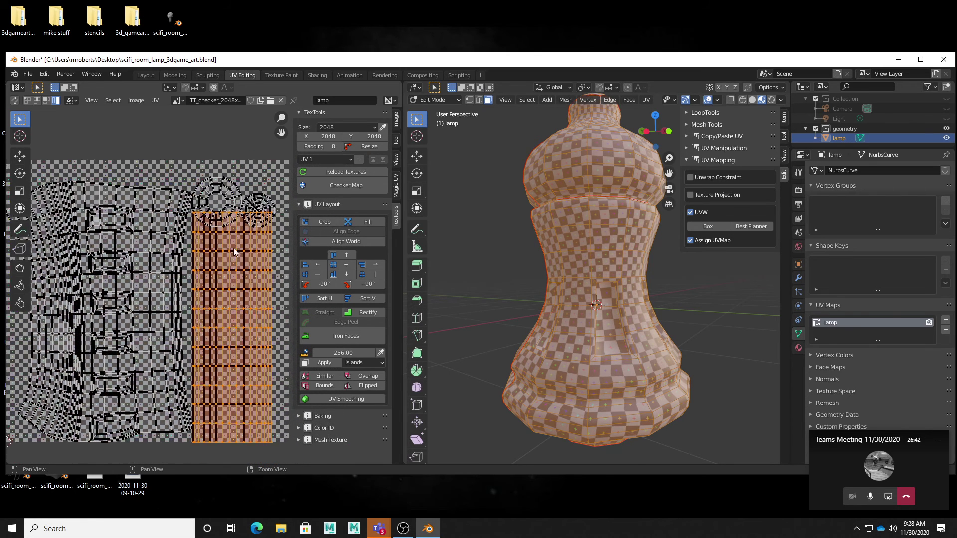
key("a")
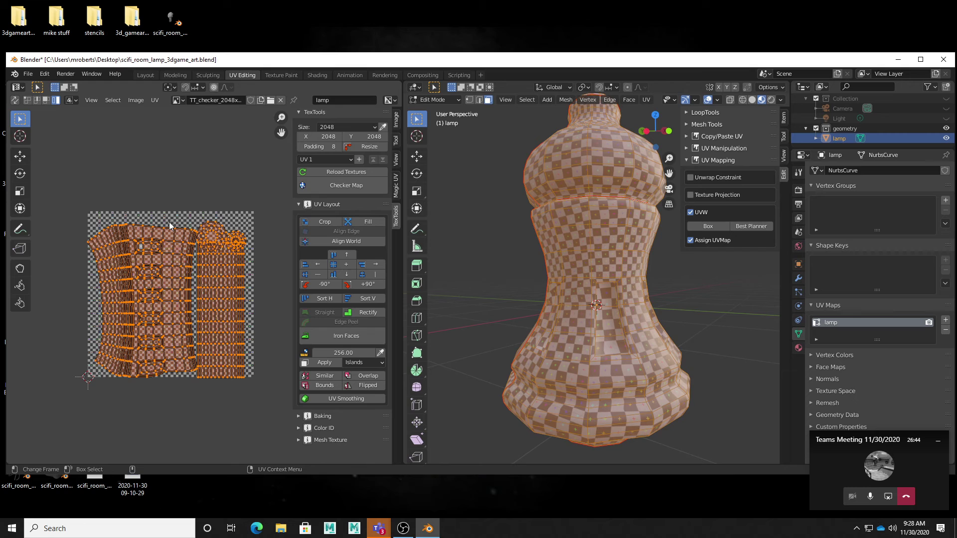
left_click(155, 99)
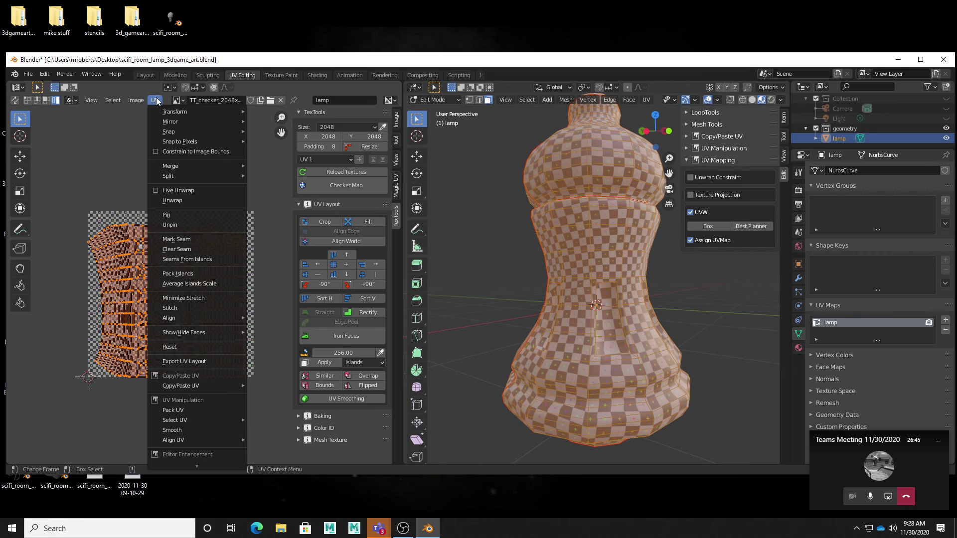
left_click(191, 277)
left_click(154, 100)
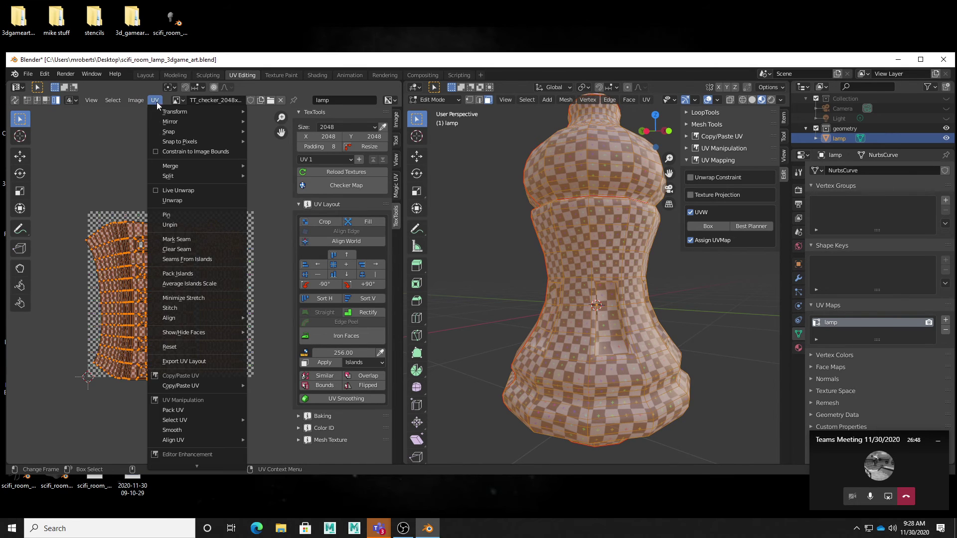
left_click(192, 274)
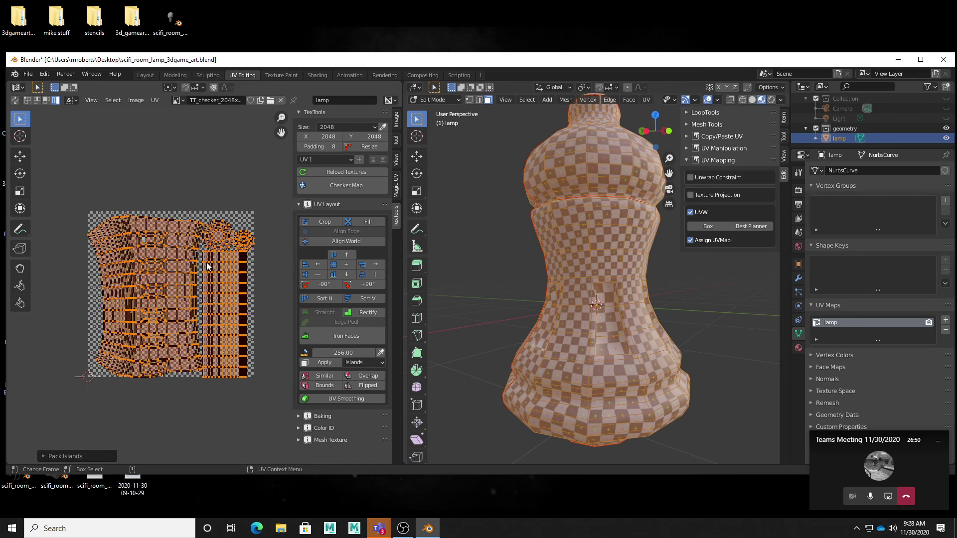
Step: Inspect the packed UV layout and check the checker pattern around the lamp from several angles
scroll(207, 264, "up", 2)
right_click_drag(237, 272, 235, 259, "alt")
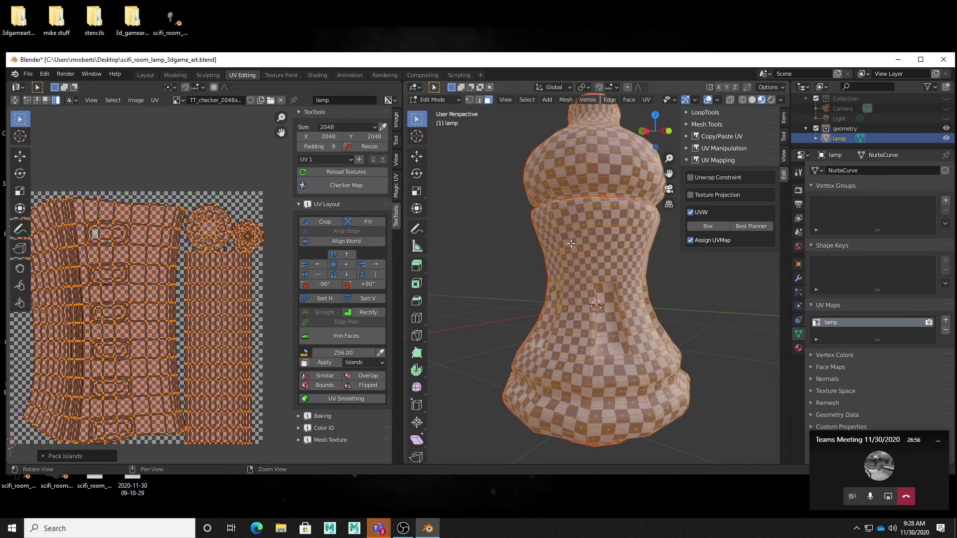
middle_click_drag(581, 189, 530, 212)
left_click_drag(530, 213, 530, 255, "alt")
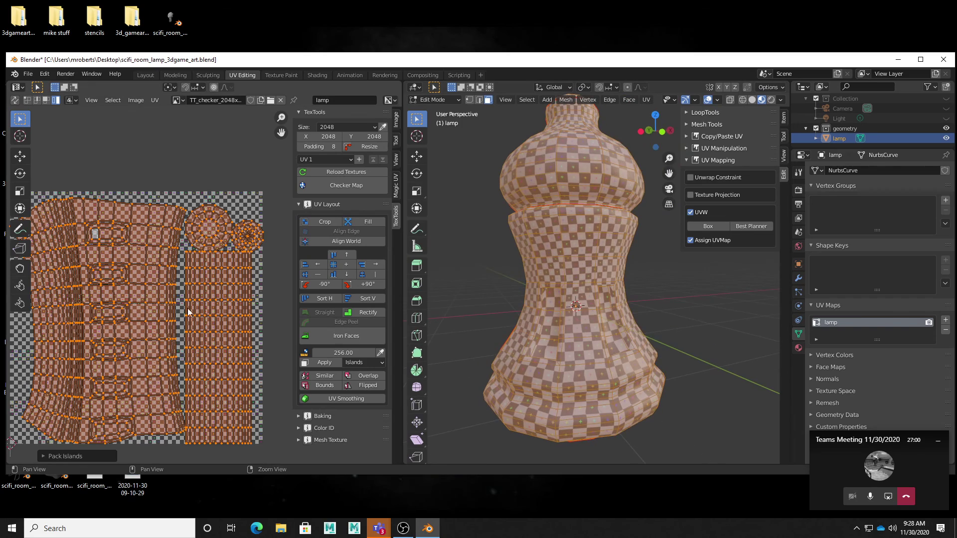
right_click_drag(190, 313, 148, 300, "alt")
middle_click_drag(175, 295, 185, 288, "alt")
right_click_drag(185, 287, 195, 290, "alt")
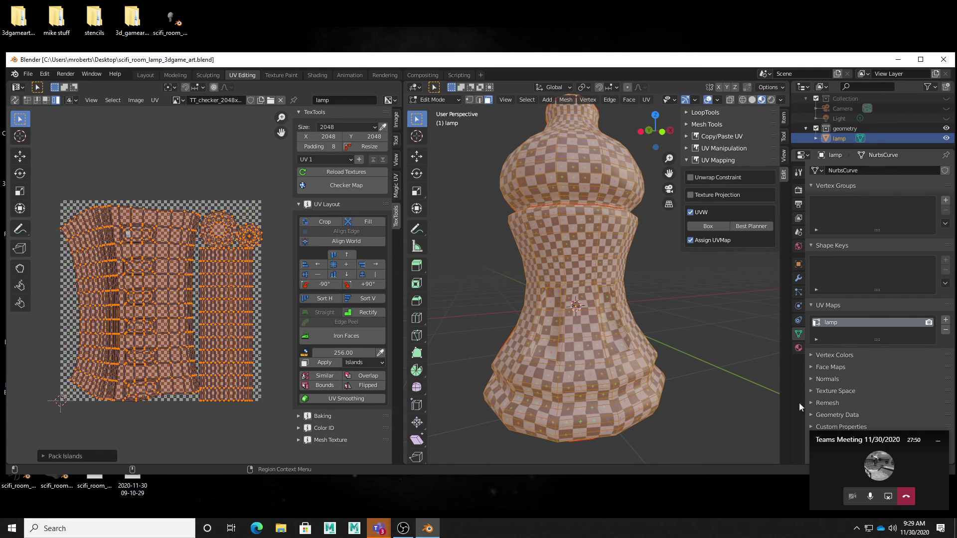
middle_click_drag(618, 340, 605, 353)
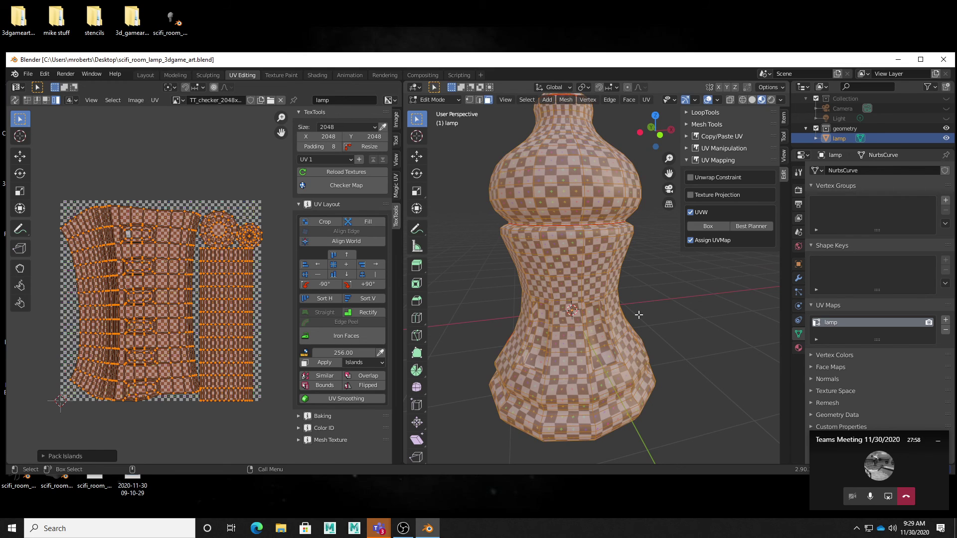
middle_click_drag(590, 351, 581, 333)
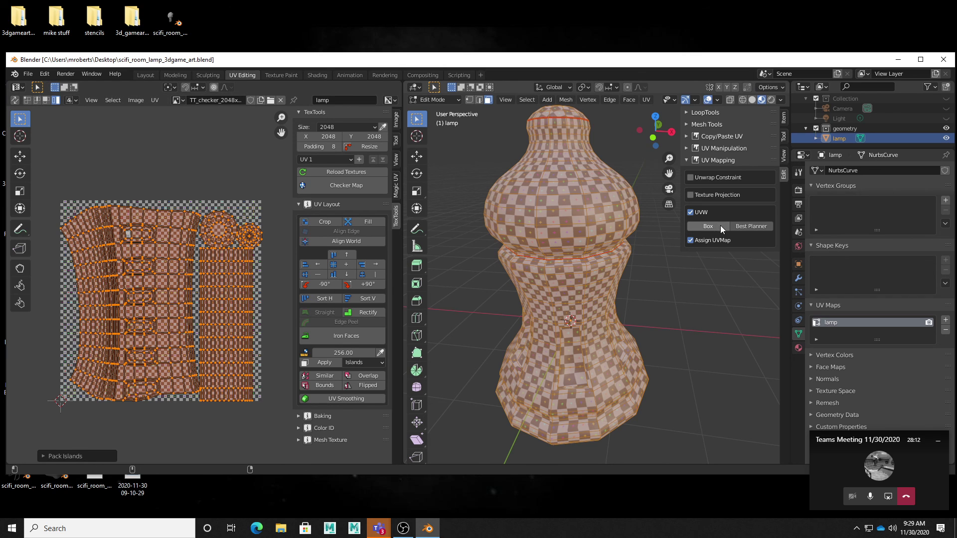
middle_click_drag(603, 299, 586, 150)
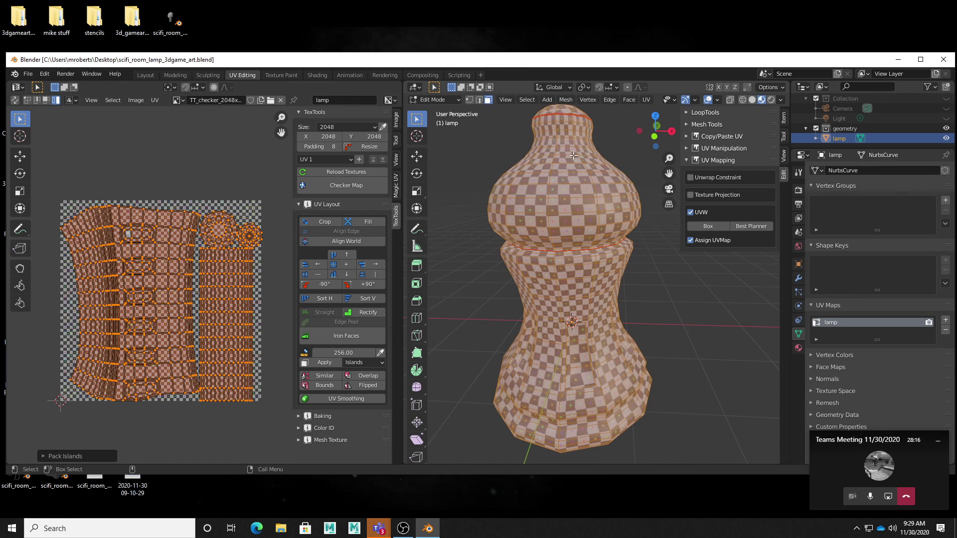
mouse_move(596, 266)
middle_mouse_down()
mouse_move(598, 227)
mouse_move(599, 262)
middle_mouse_up()
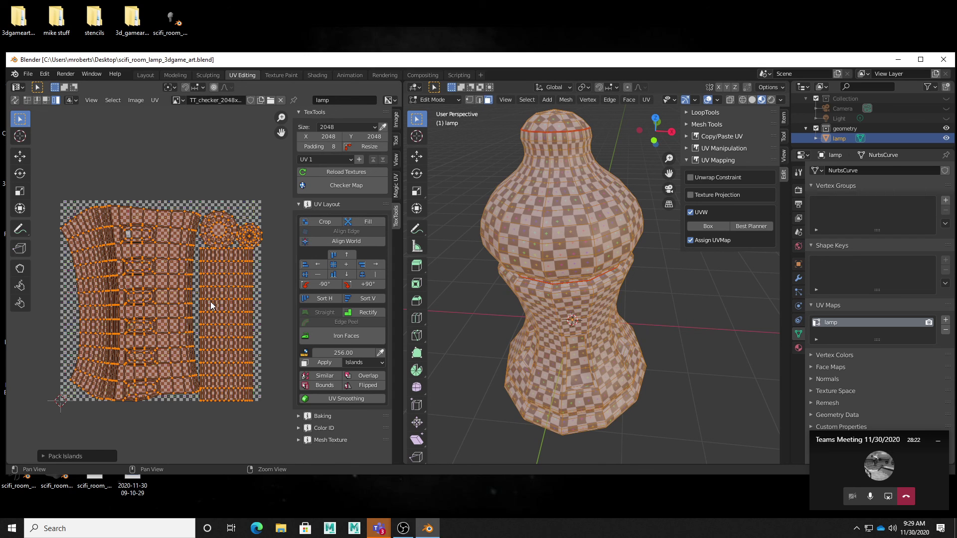
Step: Scale the dome's straightened UV island down slightly and nudge it away from the lower body's island
scroll(211, 305, "up", 1)
left_click(233, 318)
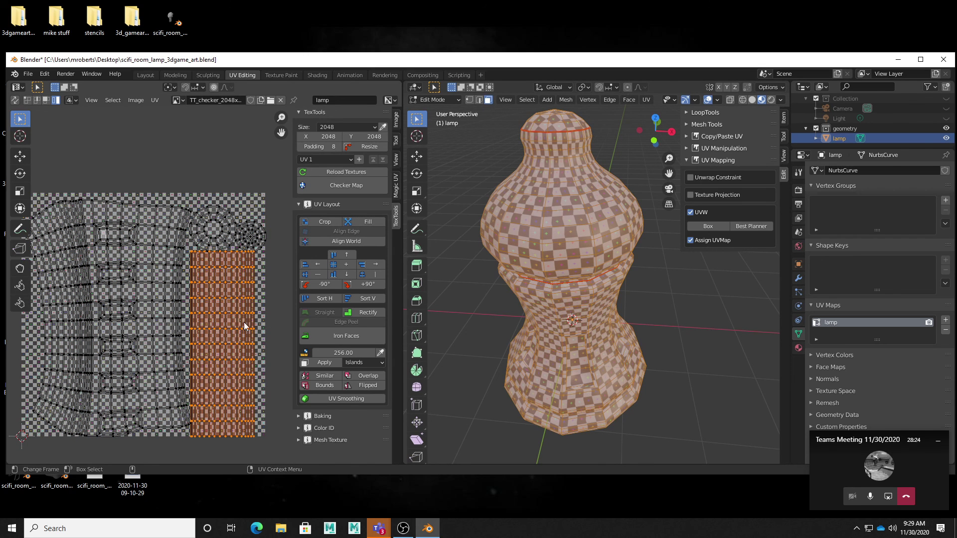
key("r")
middle_click_drag(270, 310, 264, 309)
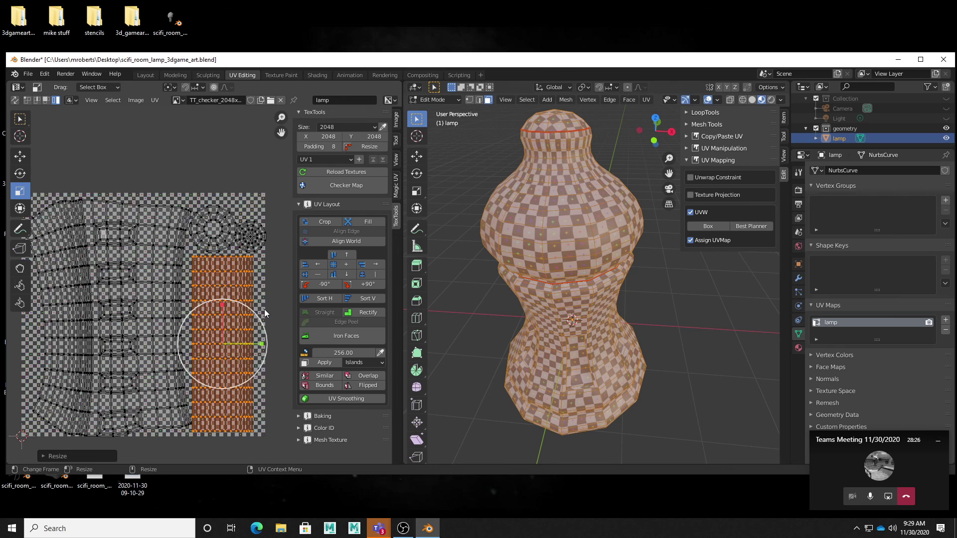
key("w")
Step: Select the larger round UV island above the dome's straightened strip with the Move tool active
left_click(244, 222)
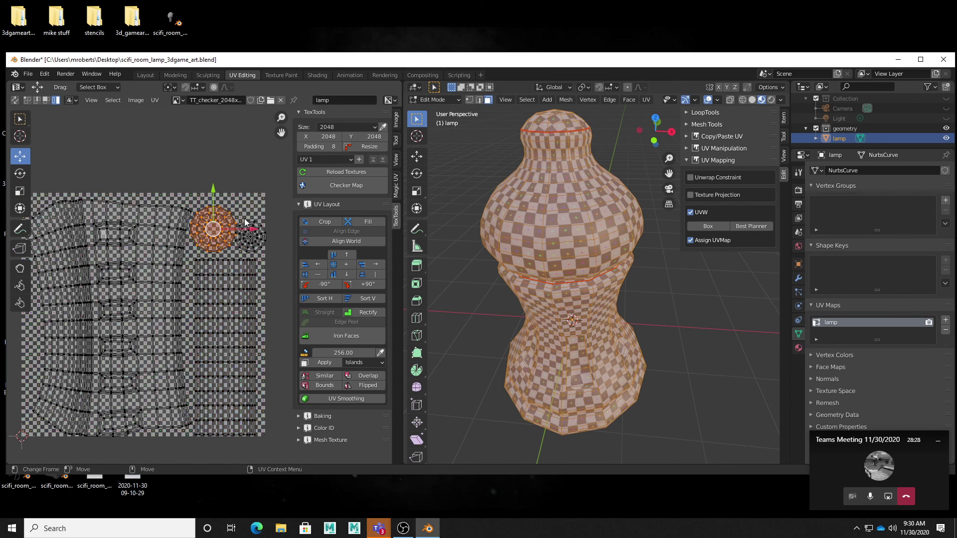
scroll(243, 260, "down", 1)
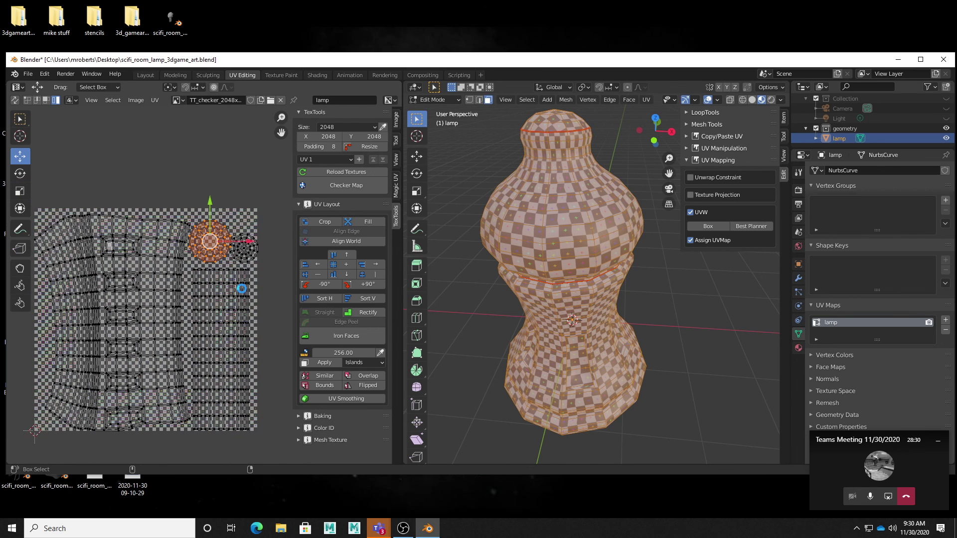